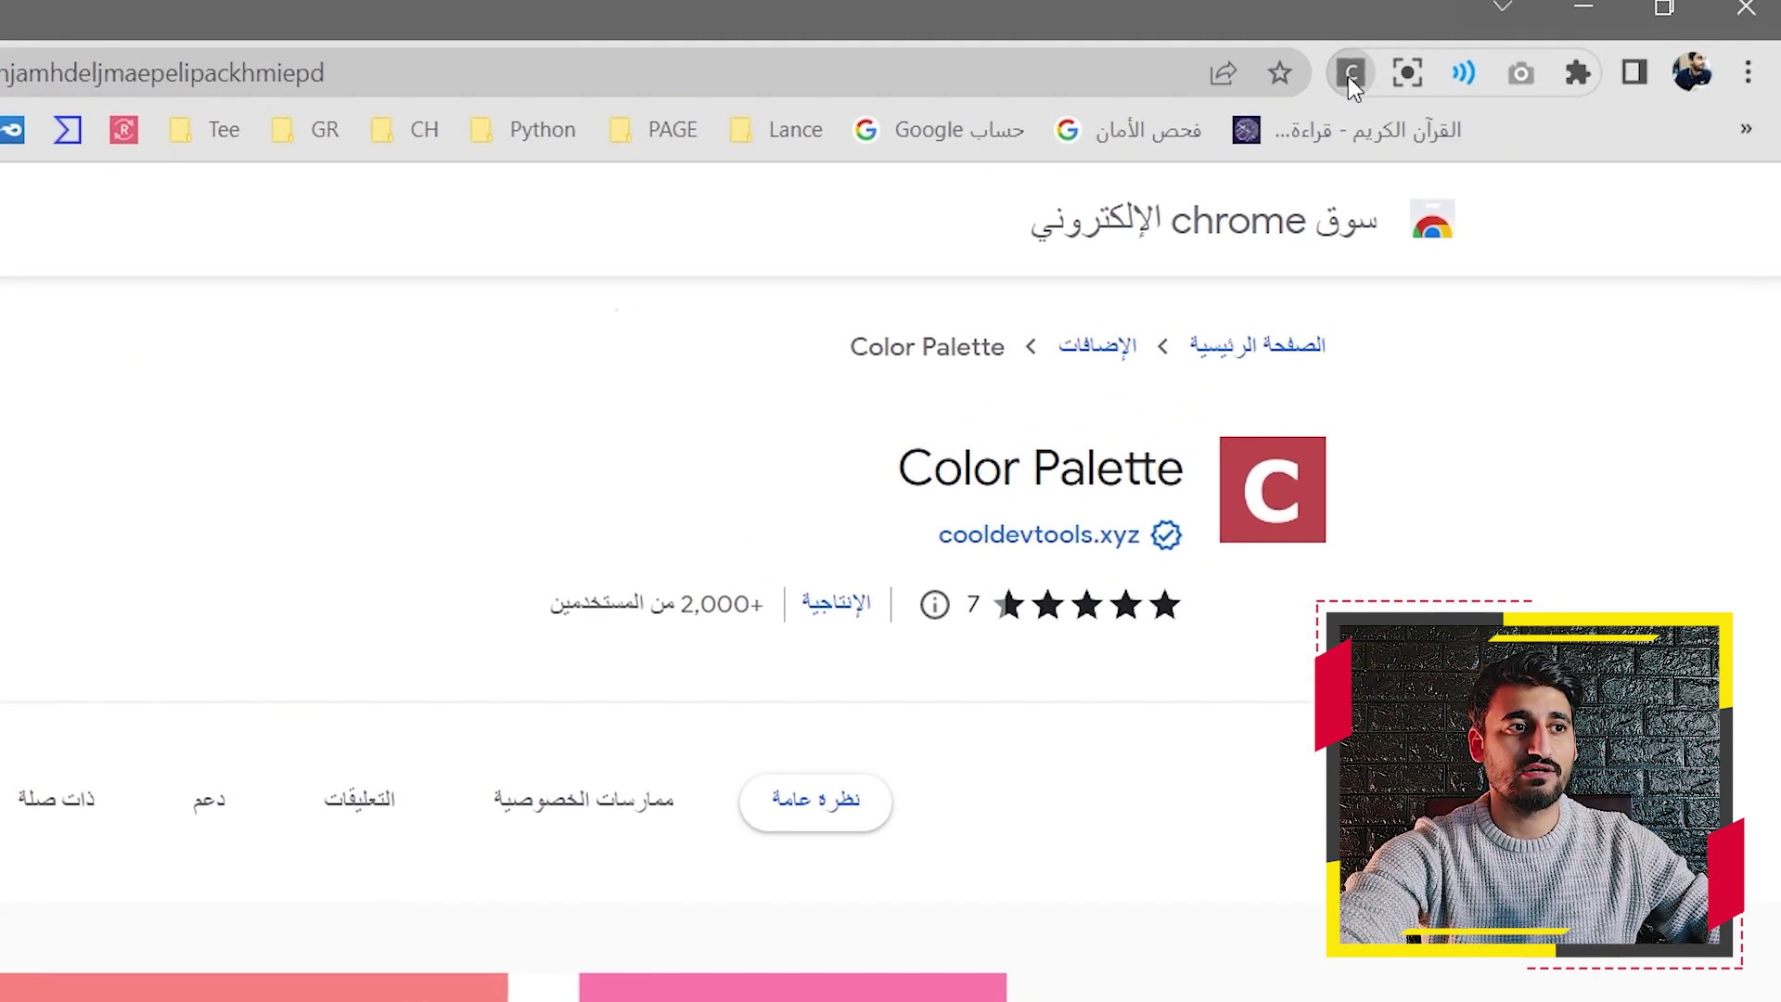
Open the Color Palette extension and browse its color families and the hex codes of their shades
{"action": "left_click", "coordinate": [1374, 71]}
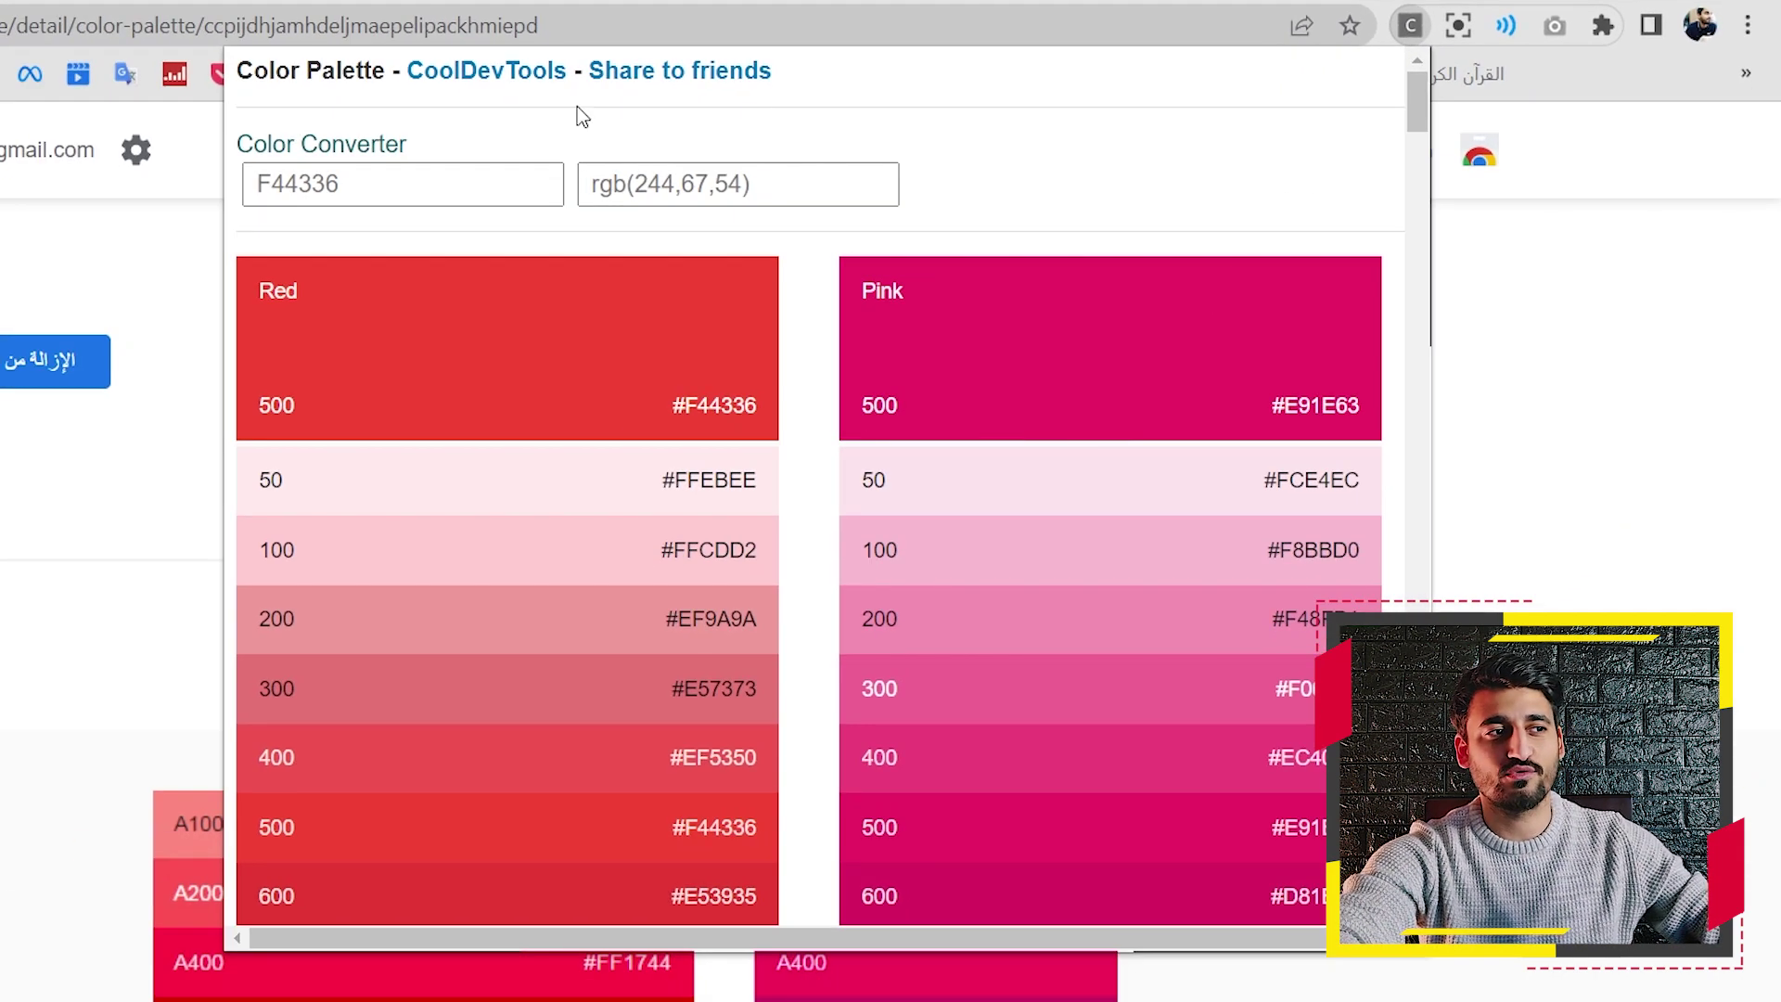
{"action": "scroll", "coordinate": [914, 362], "scroll_direction": "down", "scroll_amount": 3}
{"action": "scroll", "coordinate": [926, 346], "scroll_direction": "down", "scroll_amount": 20}
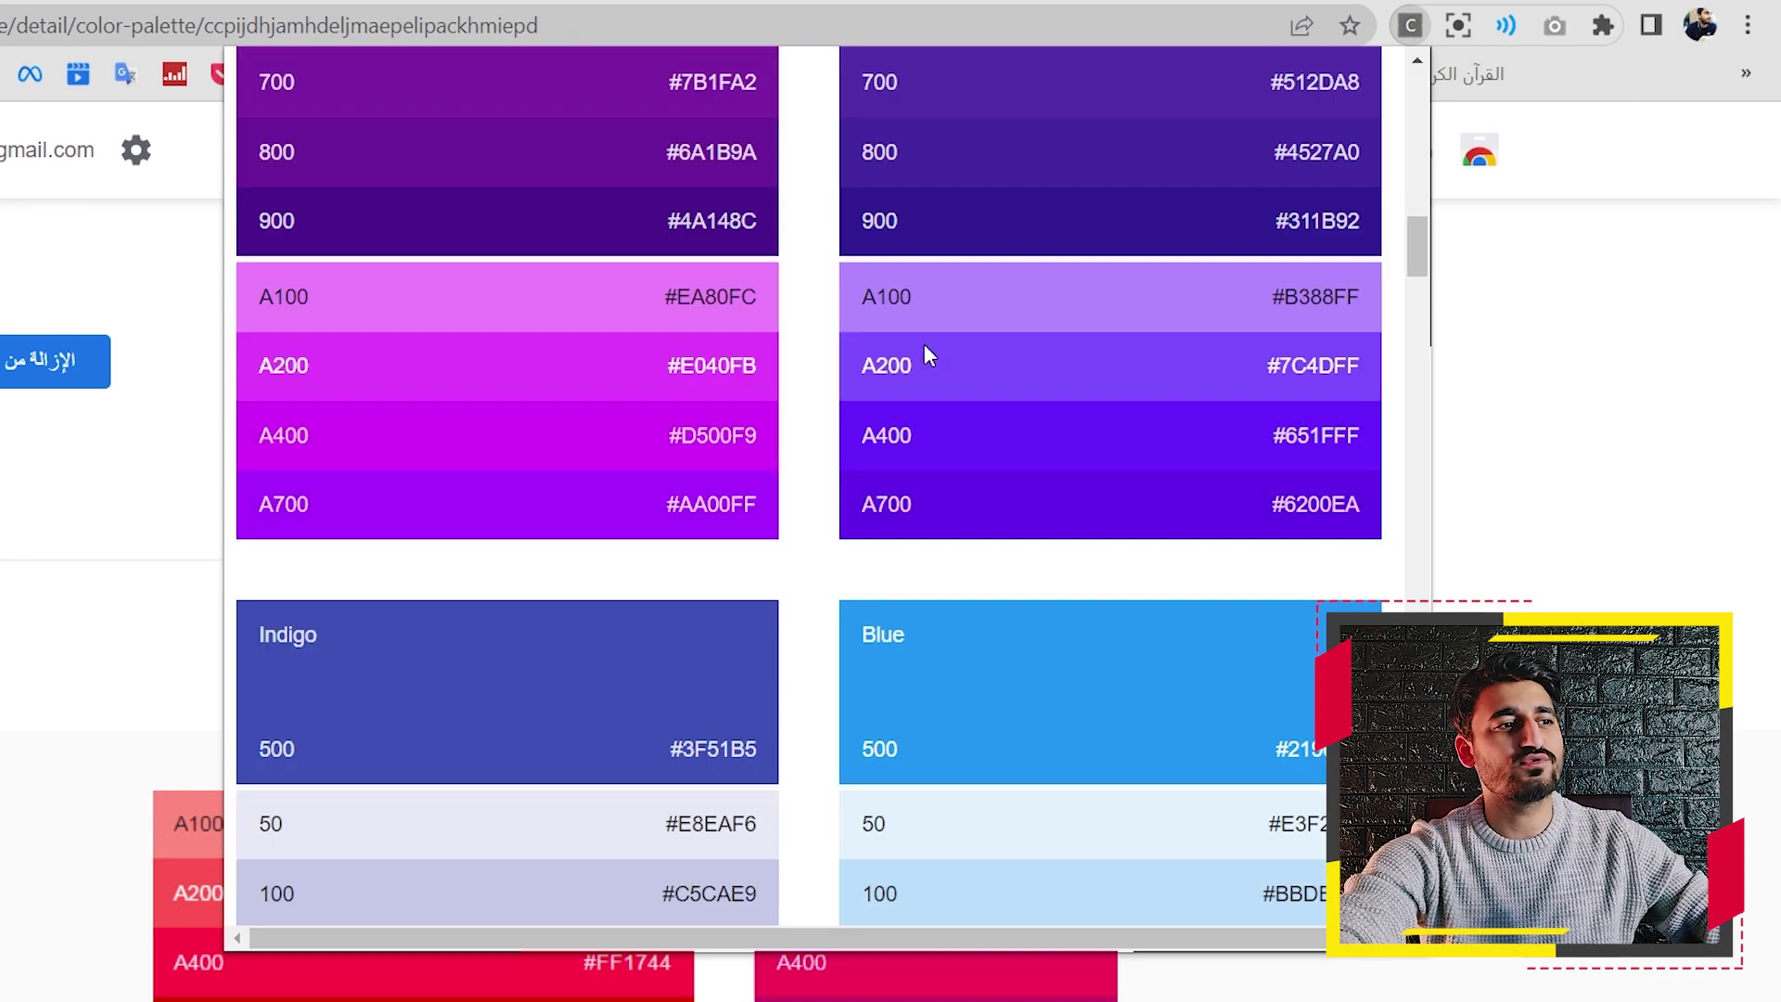
{"action": "scroll", "coordinate": [923, 343], "scroll_direction": "down", "scroll_amount": 20}
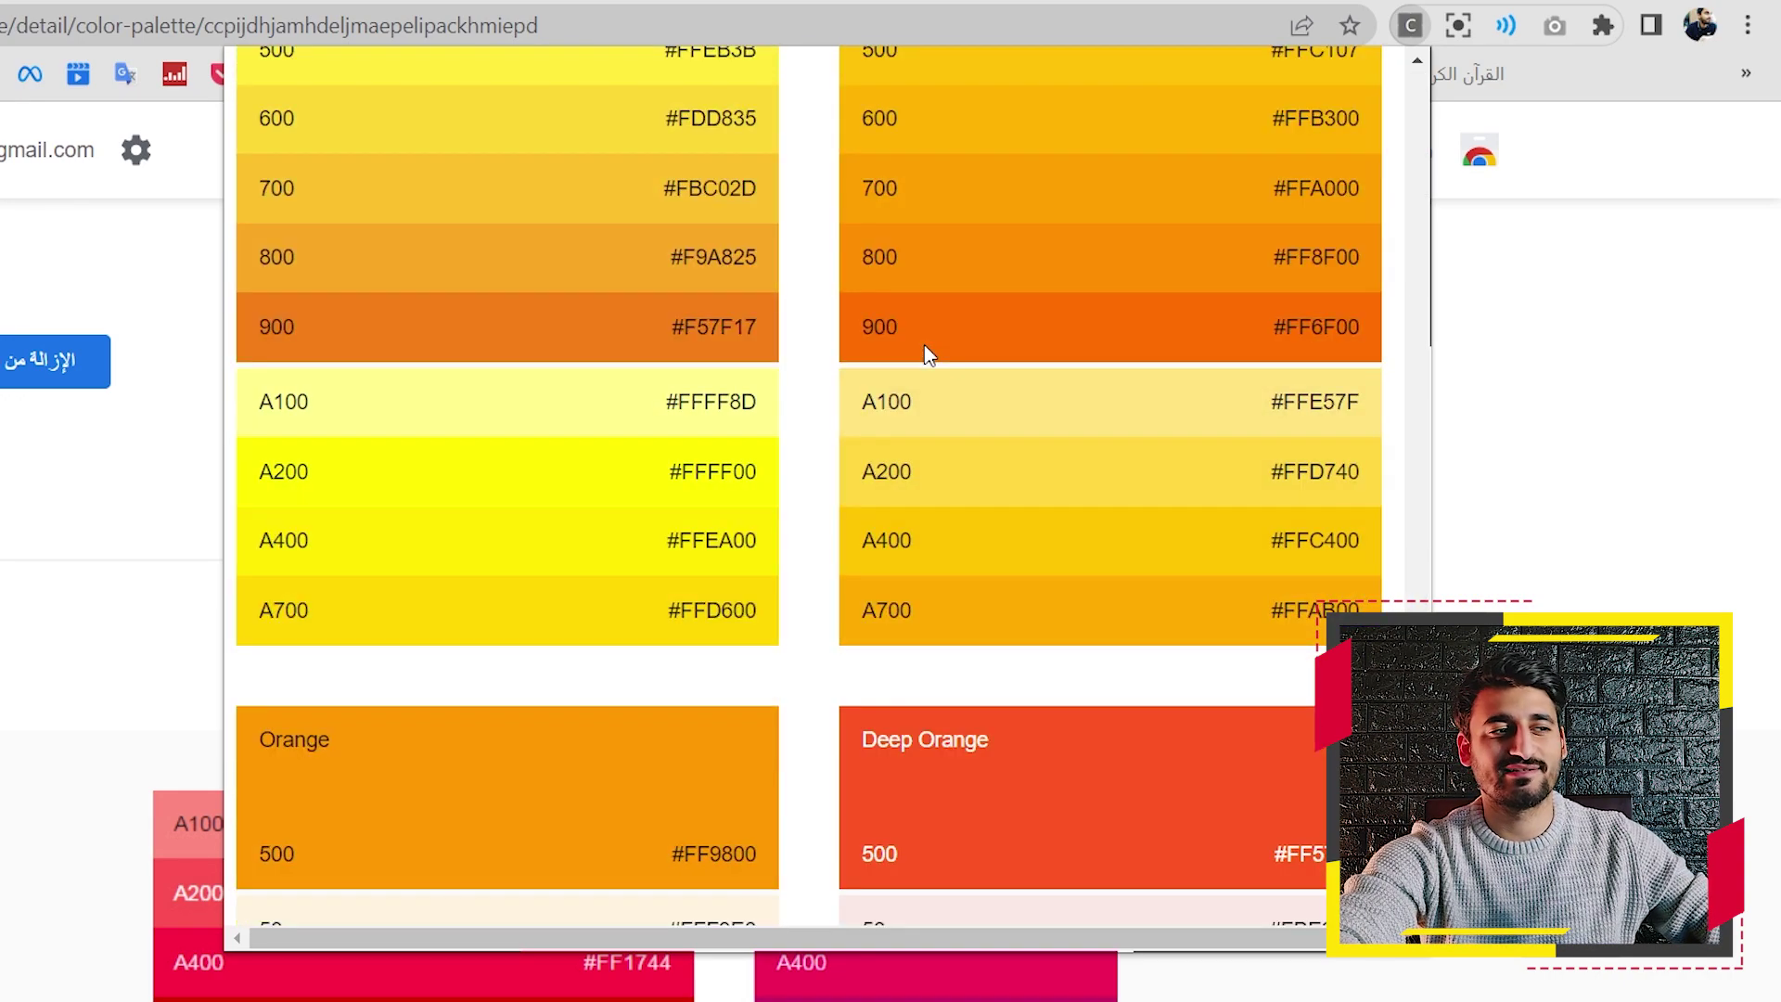
{"action": "scroll", "coordinate": [924, 345], "scroll_direction": "down", "scroll_amount": 6}
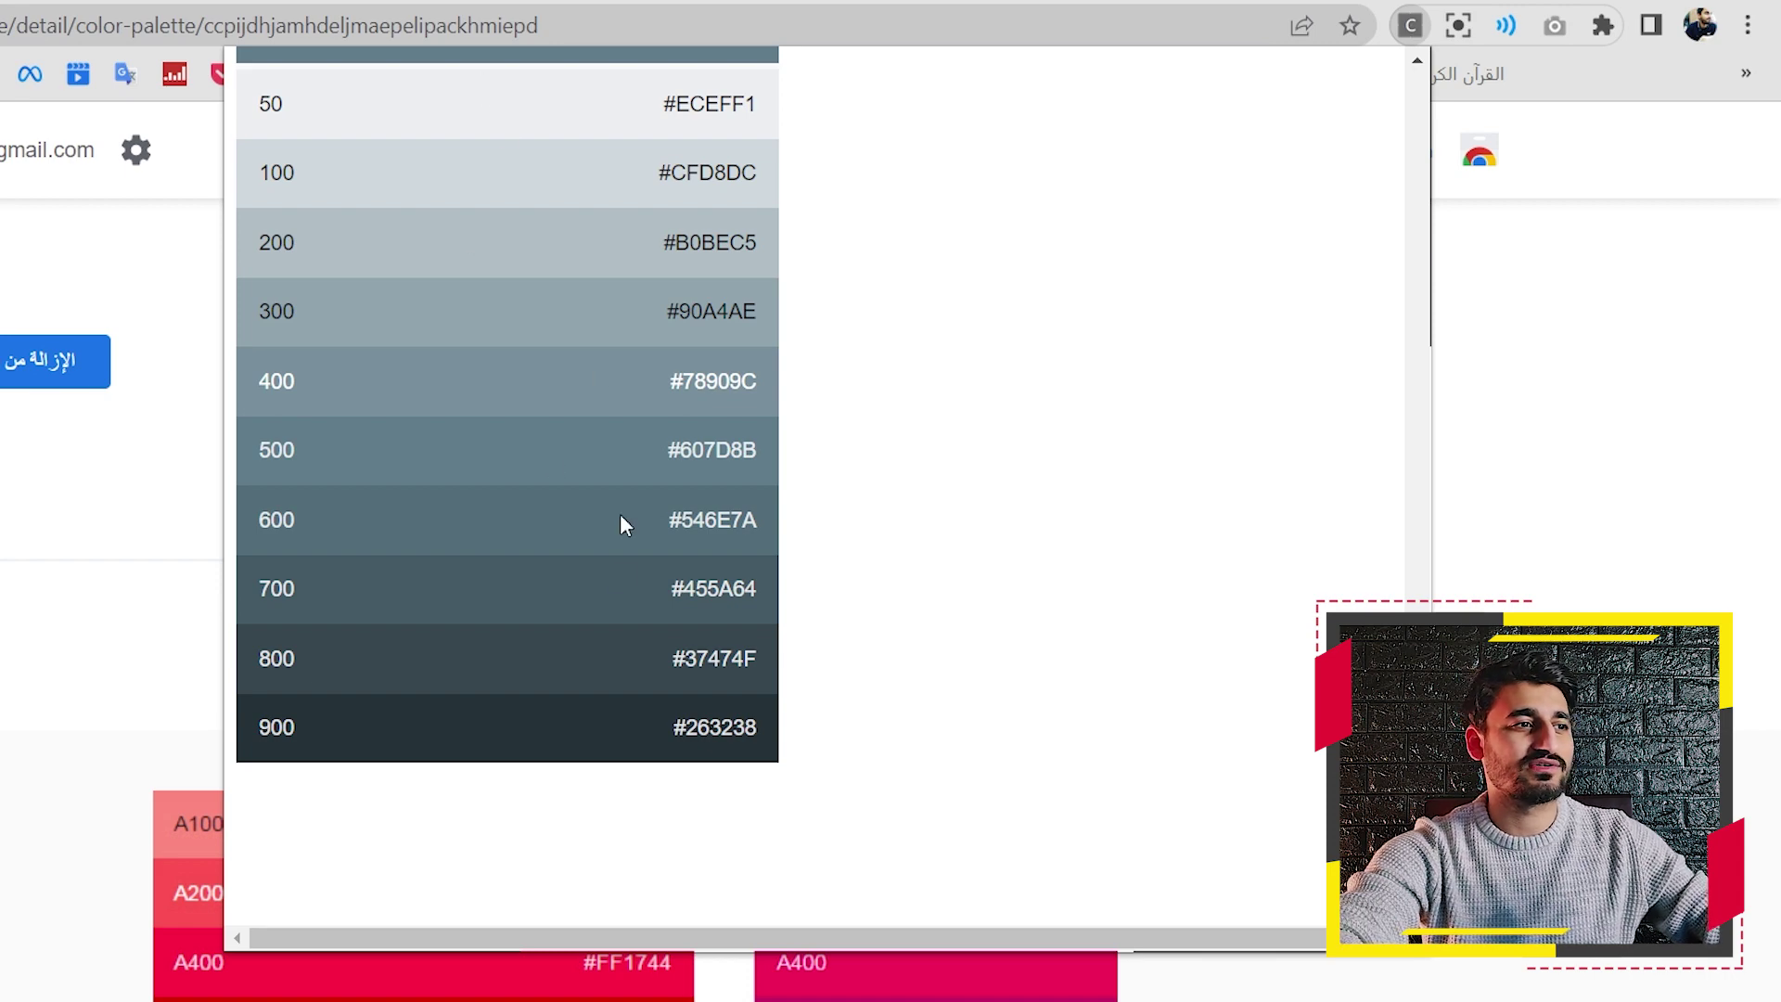
{"action": "scroll", "coordinate": [614, 599], "scroll_direction": "up", "scroll_amount": 8}
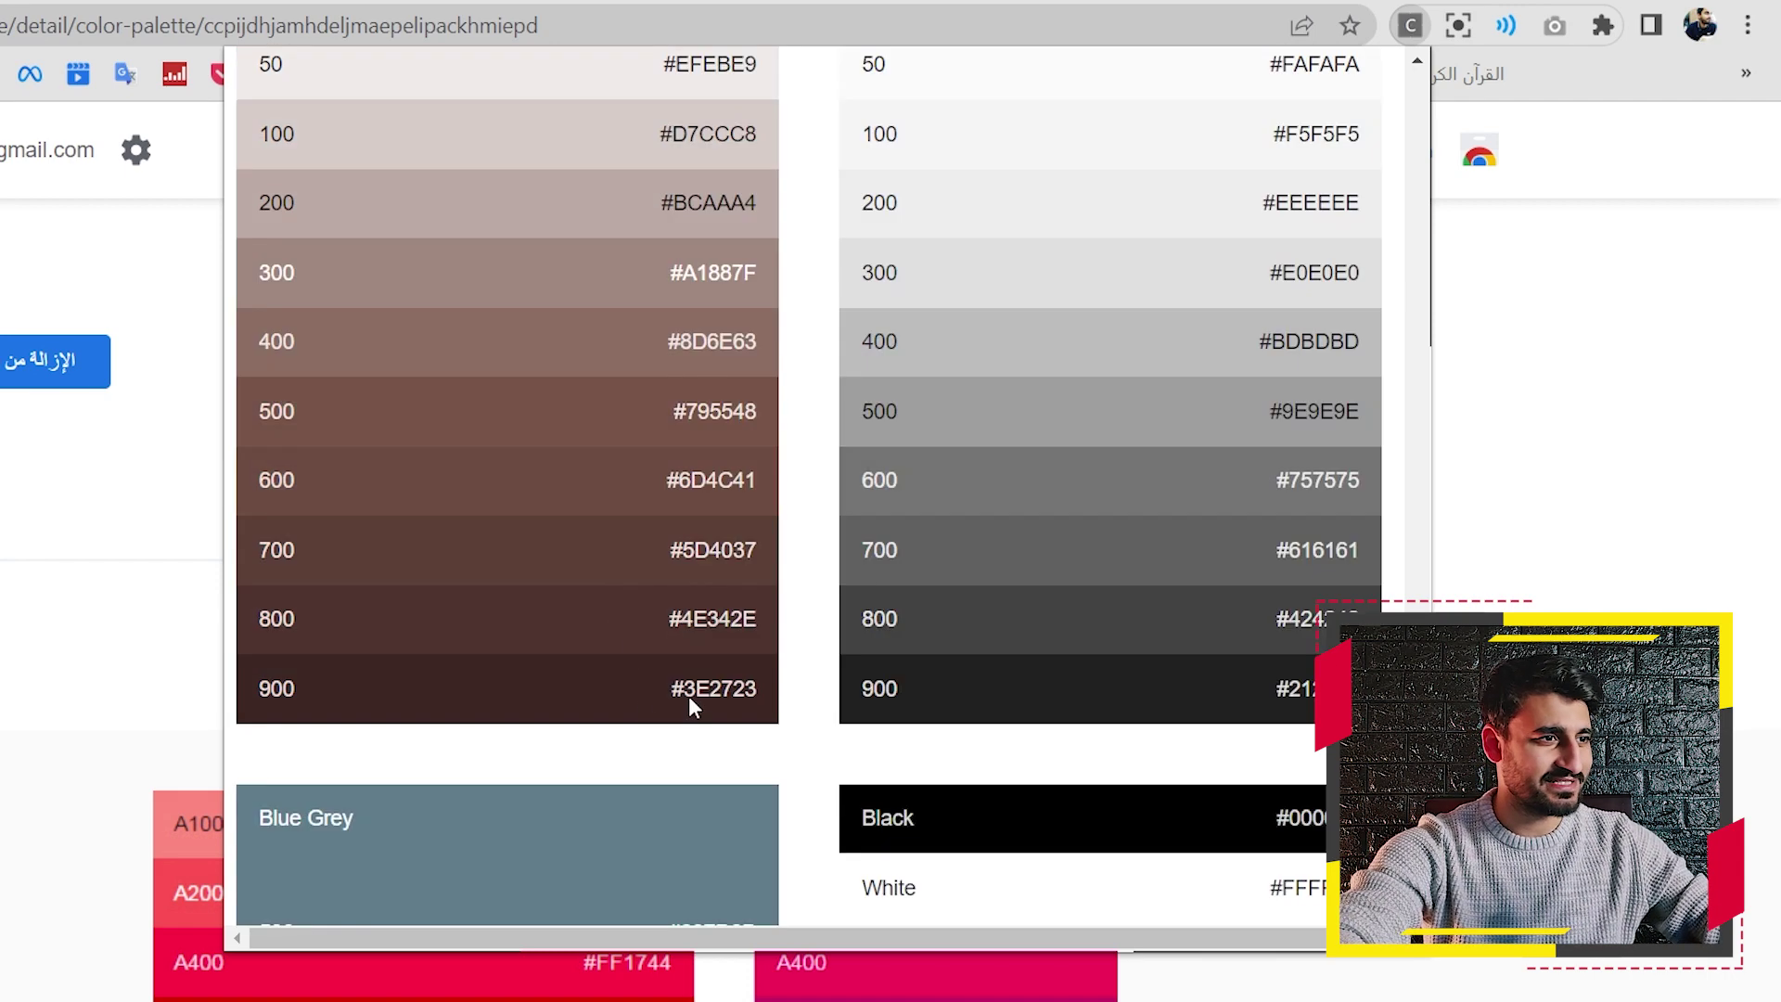
{"action": "scroll", "coordinate": [650, 670], "scroll_direction": "up", "scroll_amount": 3}
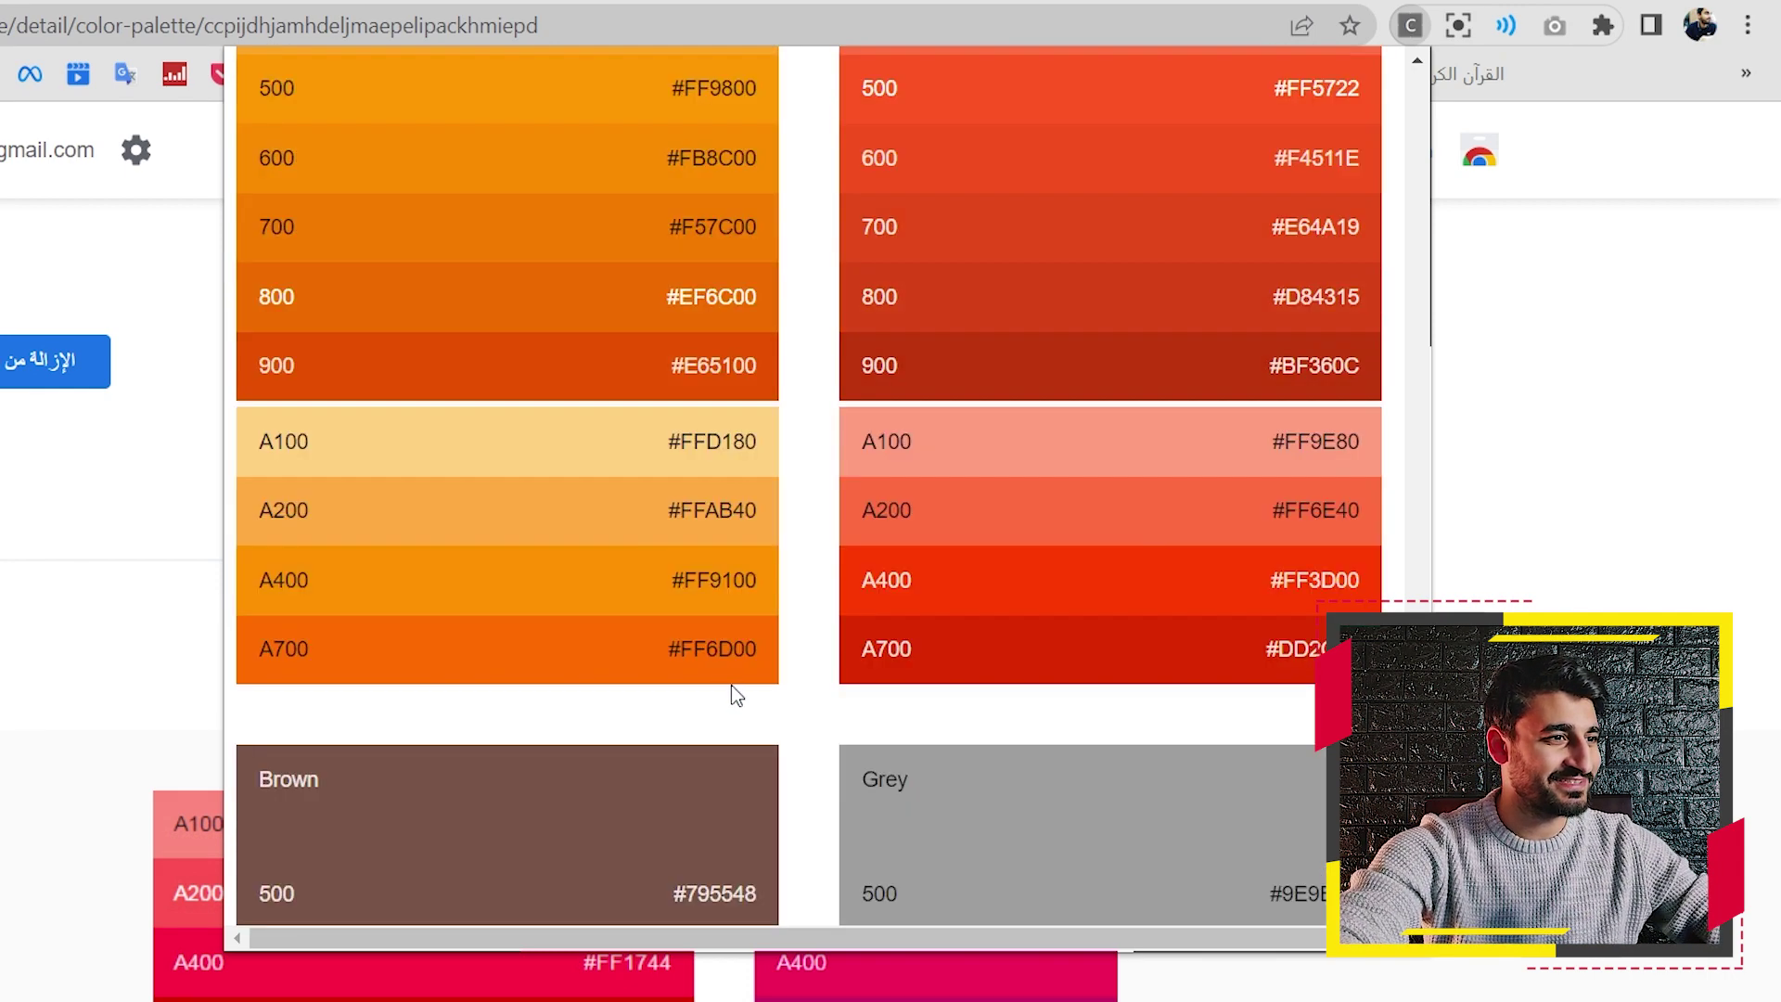
{"action": "scroll", "coordinate": [730, 691], "scroll_direction": "up", "scroll_amount": 6}
{"action": "scroll", "coordinate": [807, 780], "scroll_direction": "up", "scroll_amount": 15}
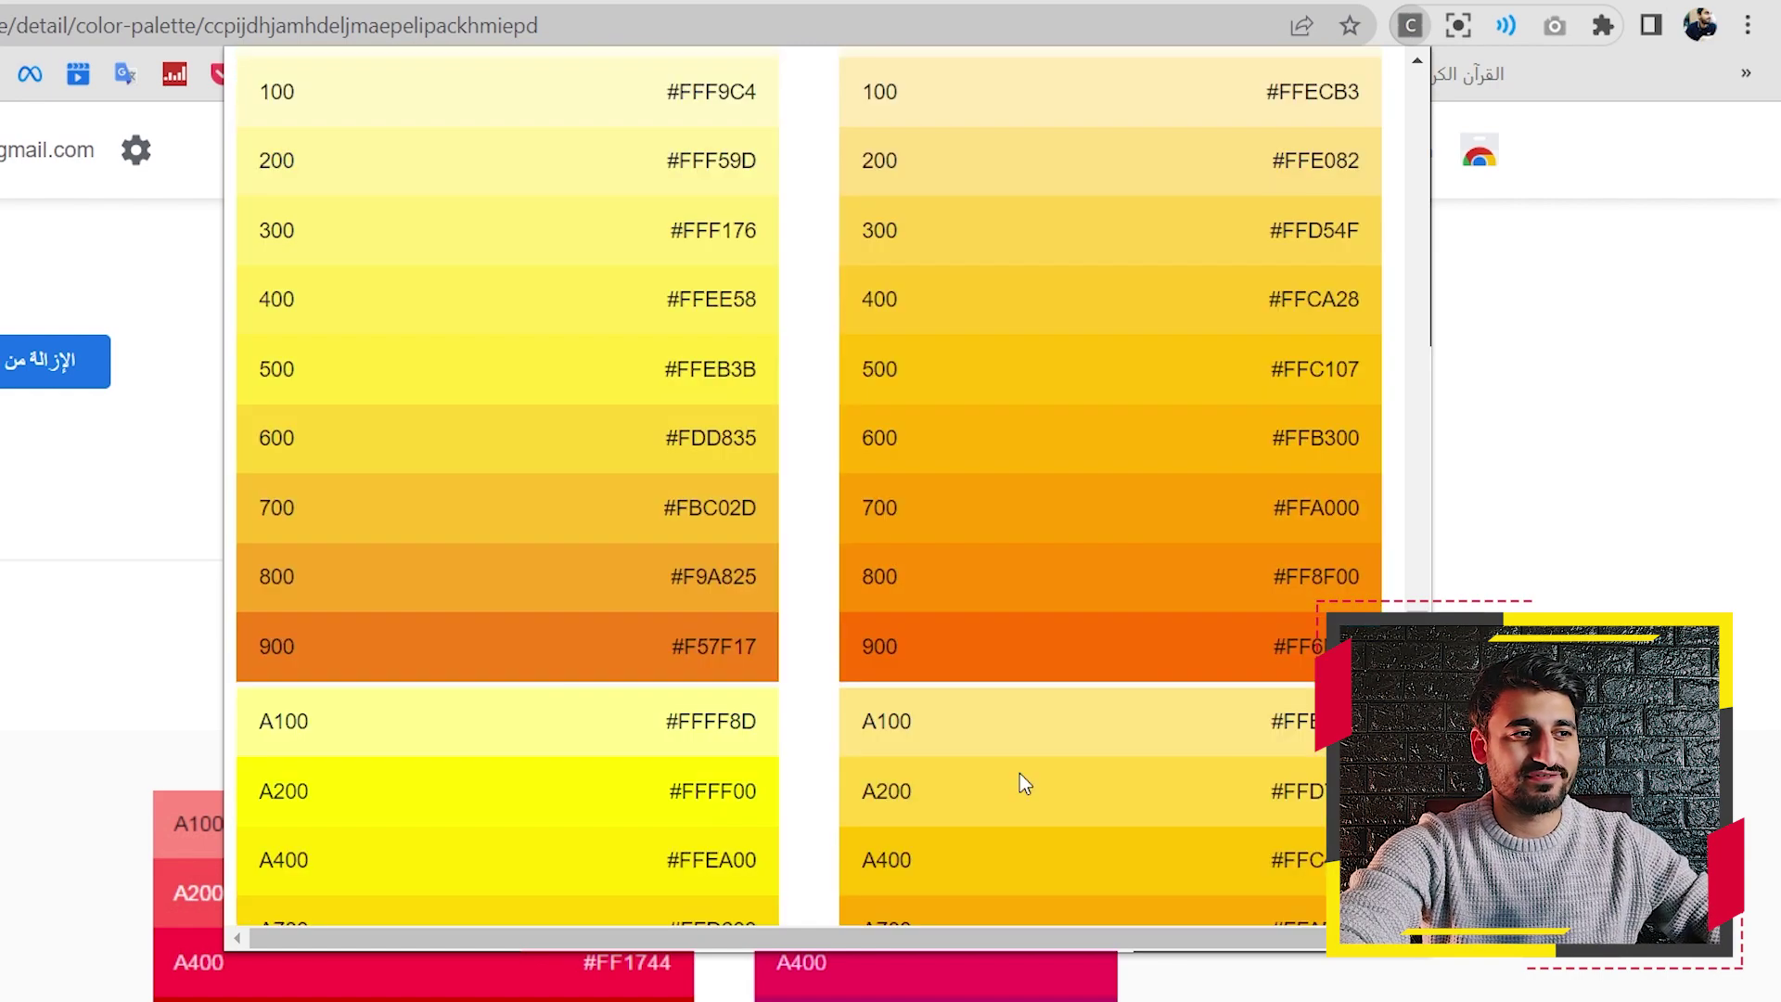
{"action": "scroll", "coordinate": [1021, 776], "scroll_direction": "down", "scroll_amount": 5}
{"action": "scroll", "coordinate": [896, 712], "scroll_direction": "up", "scroll_amount": 20}
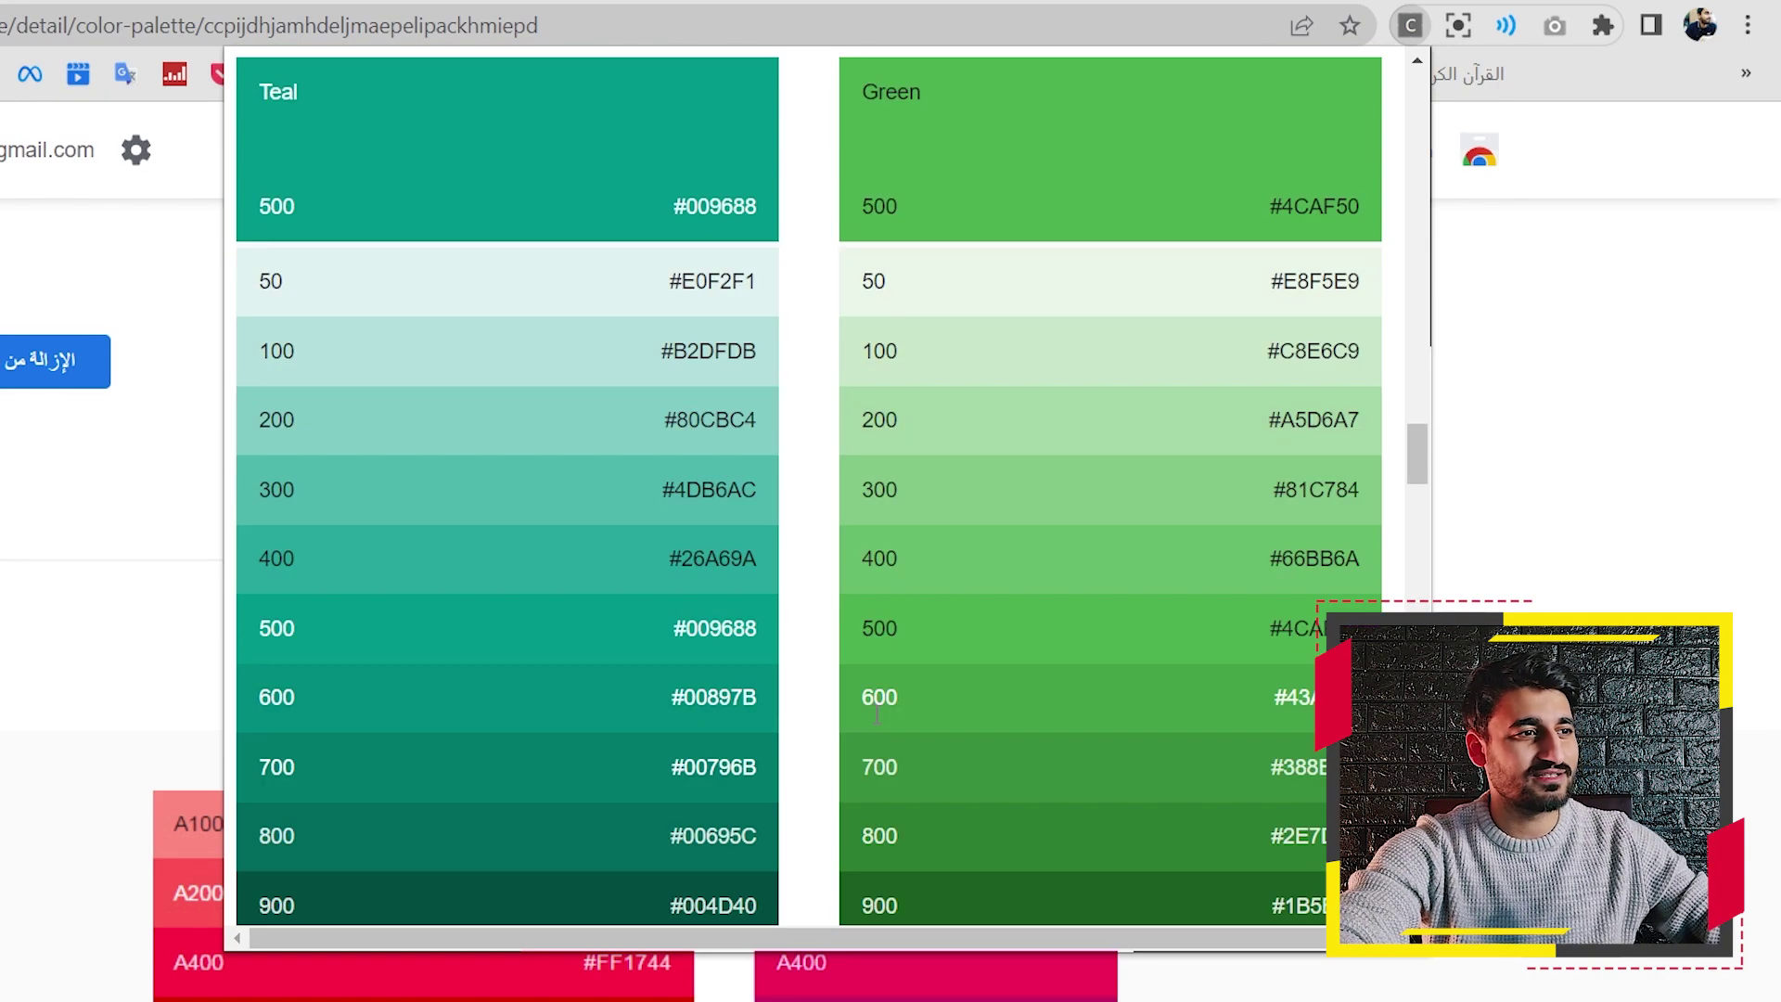
{"action": "scroll", "coordinate": [897, 712], "scroll_direction": "up", "scroll_amount": 3}
{"action": "scroll", "coordinate": [885, 710], "scroll_direction": "down", "scroll_amount": 20}
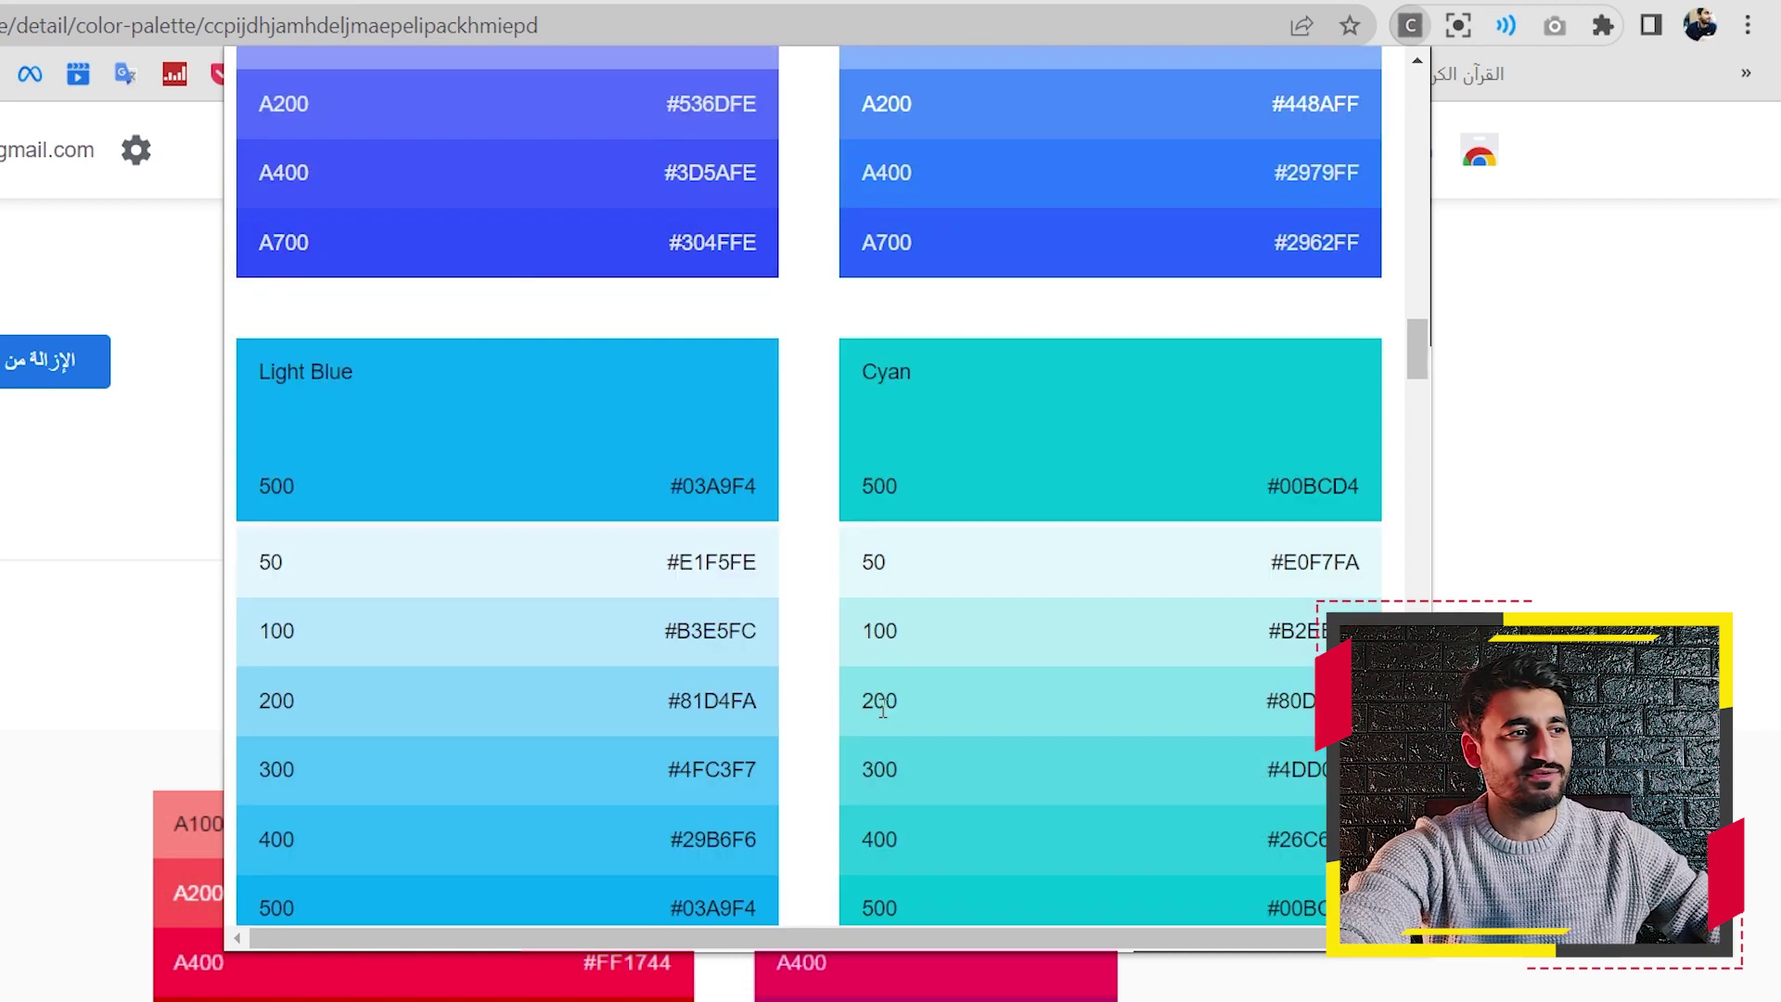
{"action": "scroll", "coordinate": [883, 707], "scroll_direction": "down", "scroll_amount": 3}
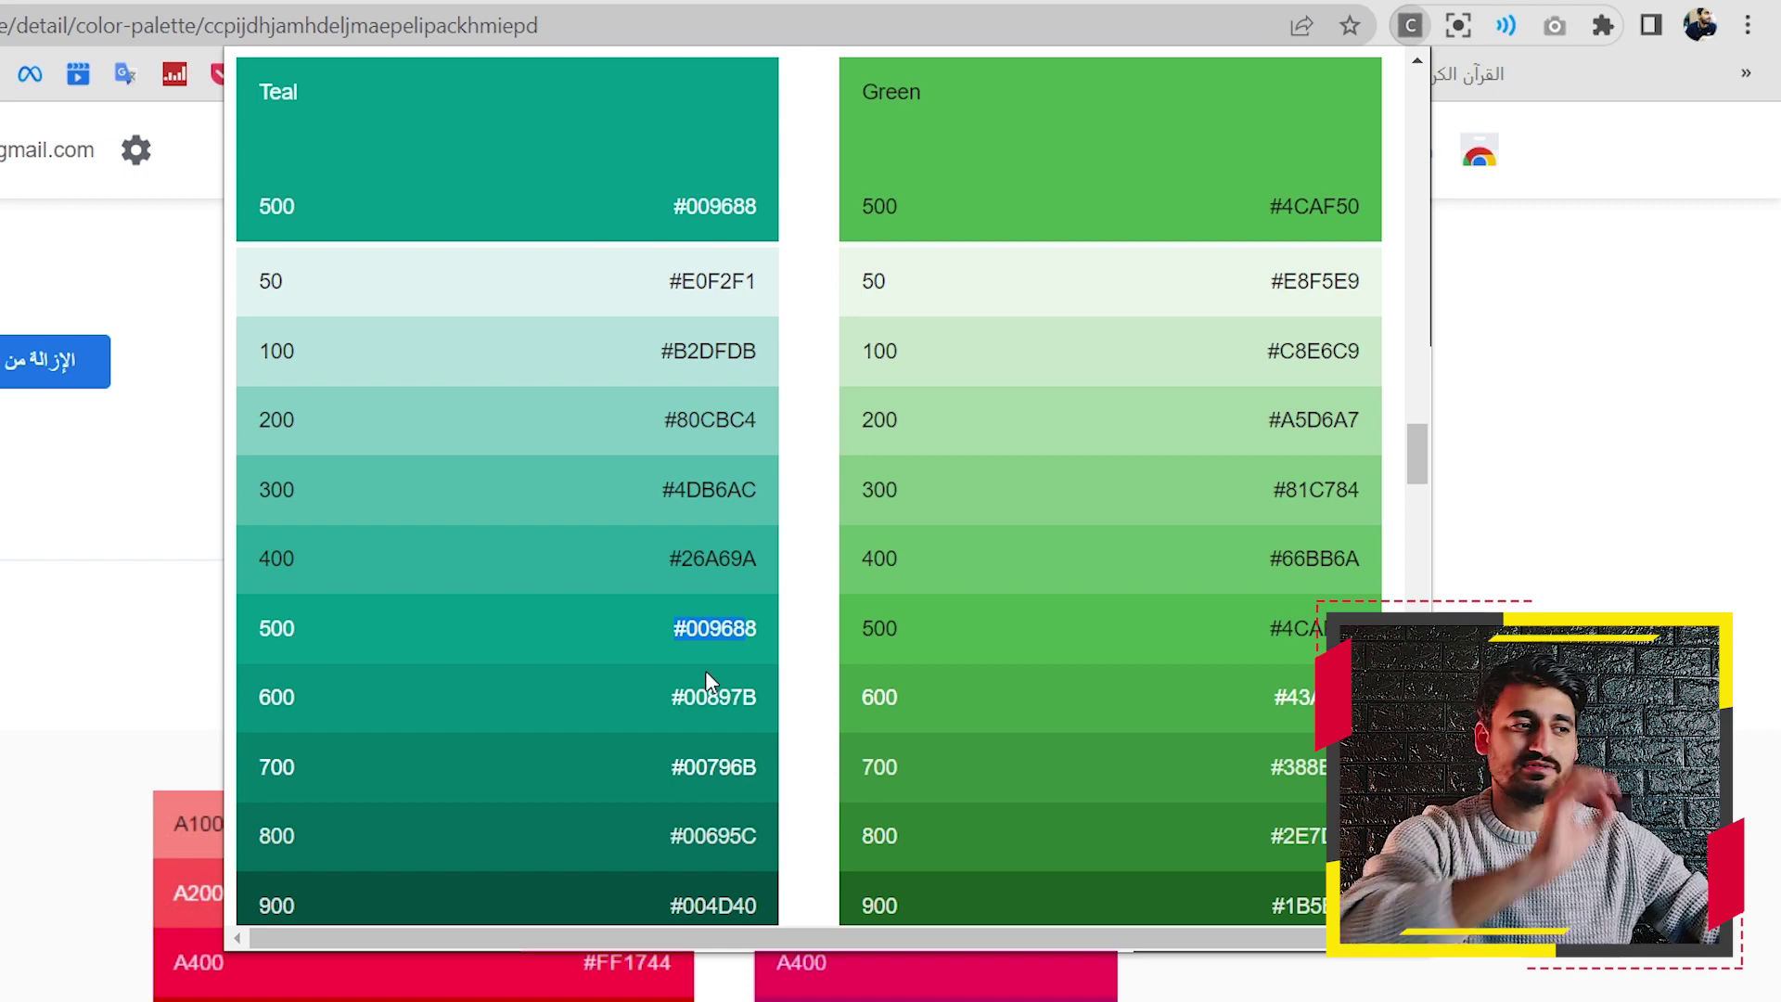
Copy the hex code of the Teal 700 shade, 00796B, from the palette
{"action": "scroll", "coordinate": [703, 649], "scroll_direction": "down", "scroll_amount": 3}
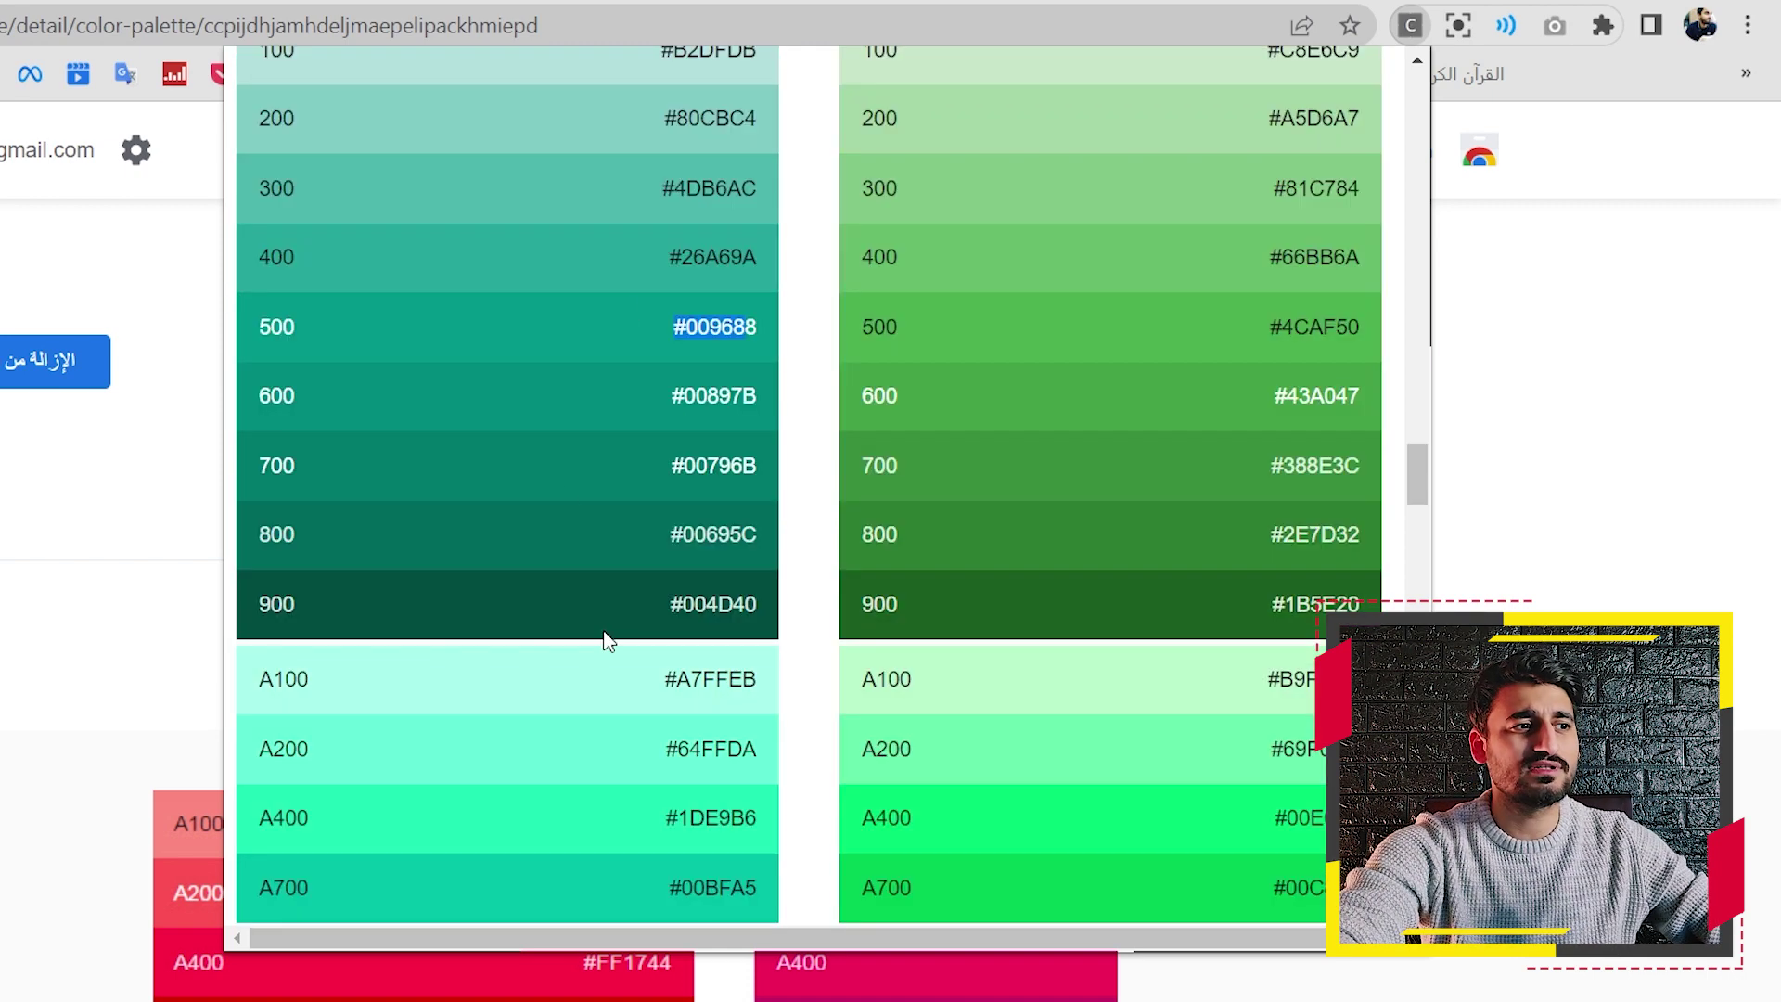
{"action": "scroll", "coordinate": [674, 588], "scroll_direction": "up", "scroll_amount": 3}
{"action": "scroll", "coordinate": [691, 557], "scroll_direction": "down", "scroll_amount": 3}
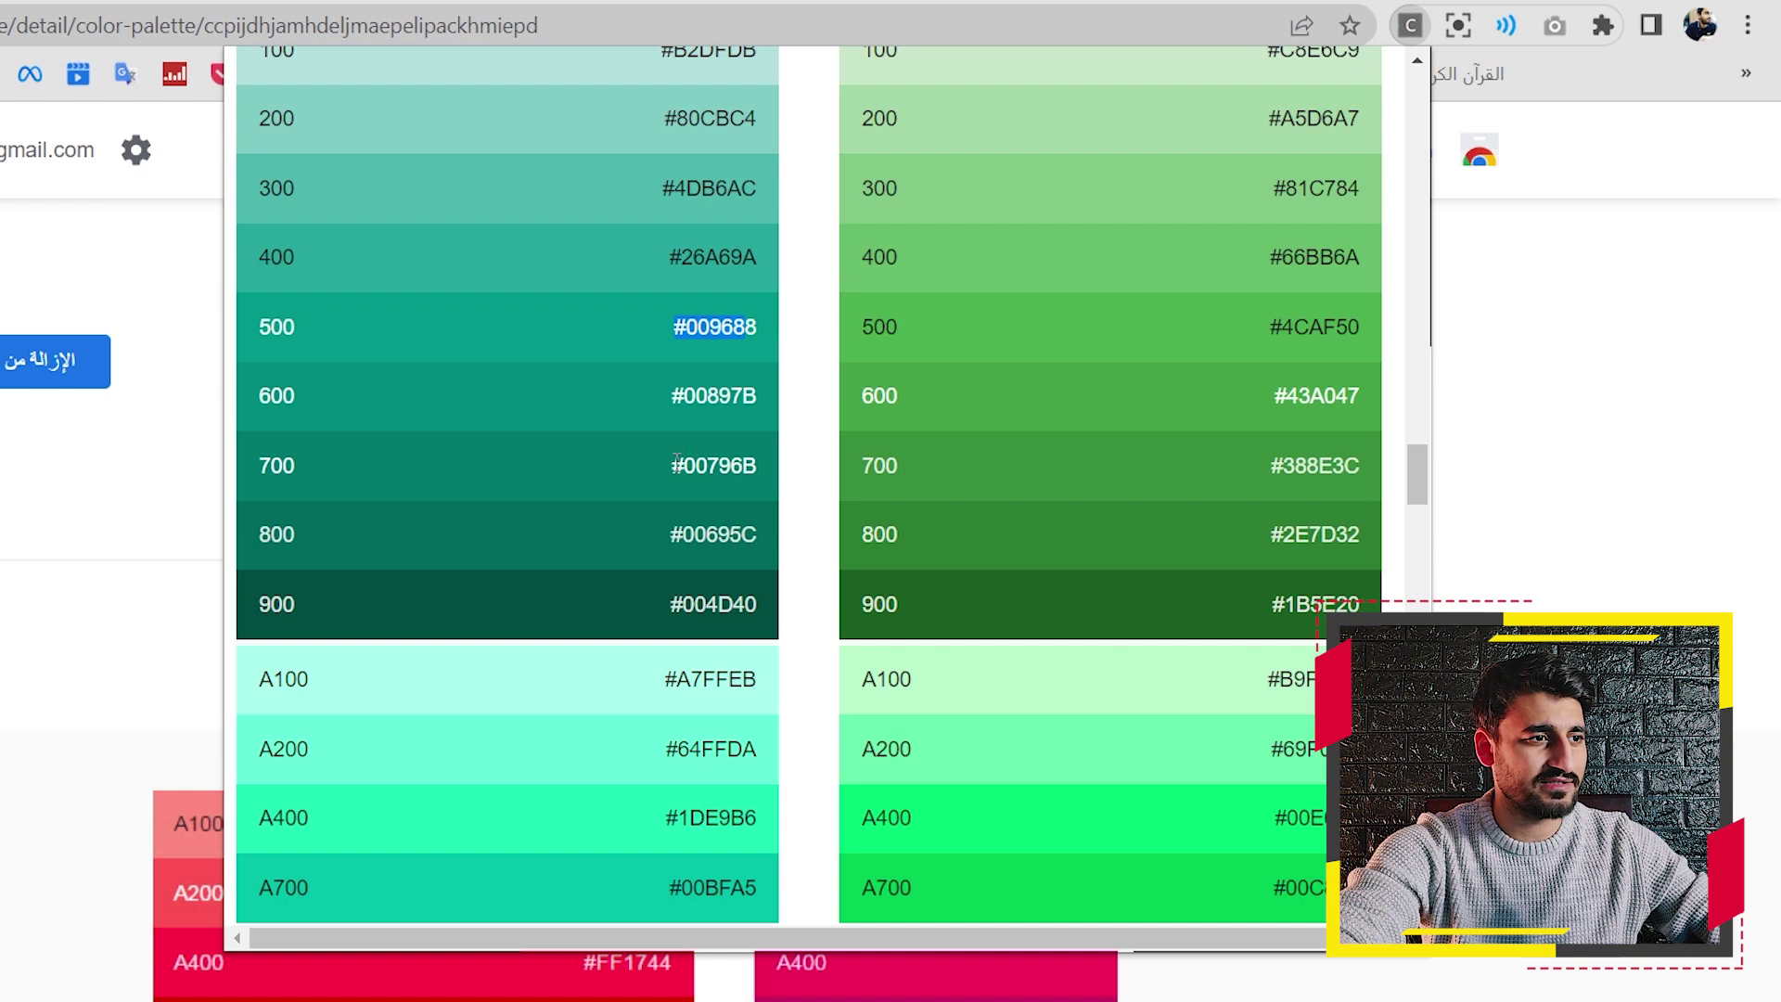
{"action": "left_click", "coordinate": [729, 461]}
{"action": "right_click", "coordinate": [729, 461]}
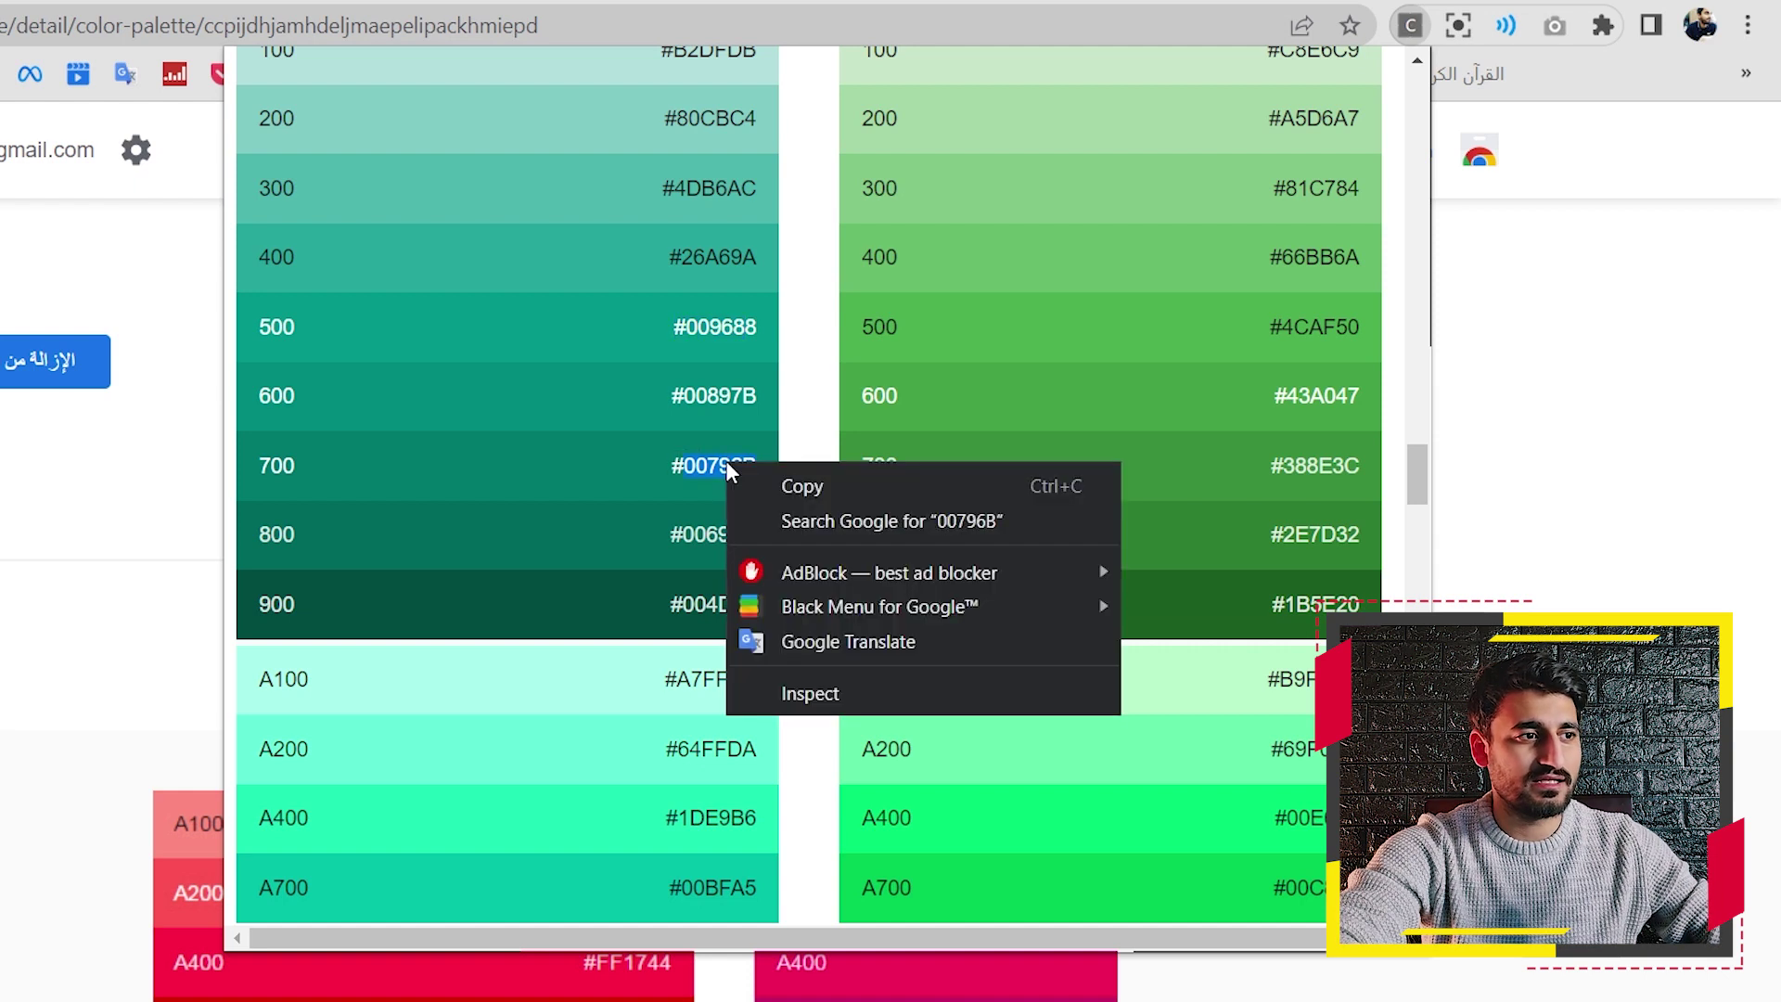
{"action": "left_click", "coordinate": [781, 488]}
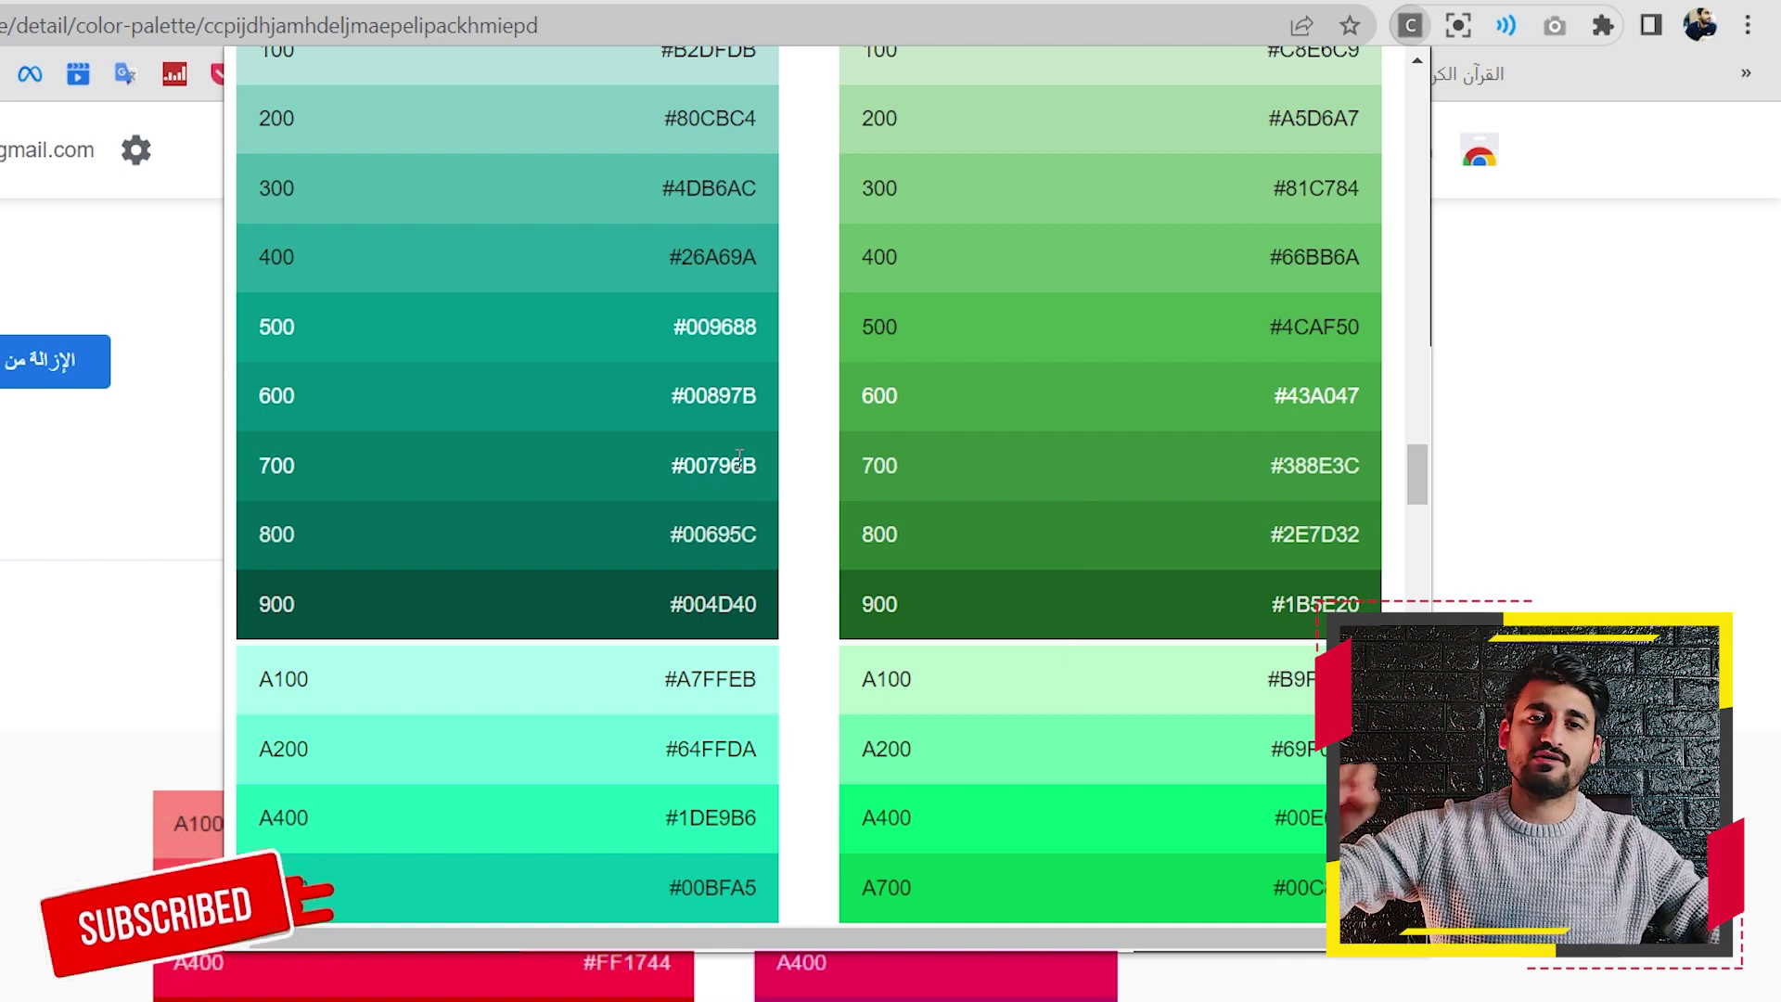
Copy the hex code of the Teal 900 shade, 004D40, from the palette
{"action": "scroll", "coordinate": [649, 617], "scroll_direction": "down", "scroll_amount": 1}
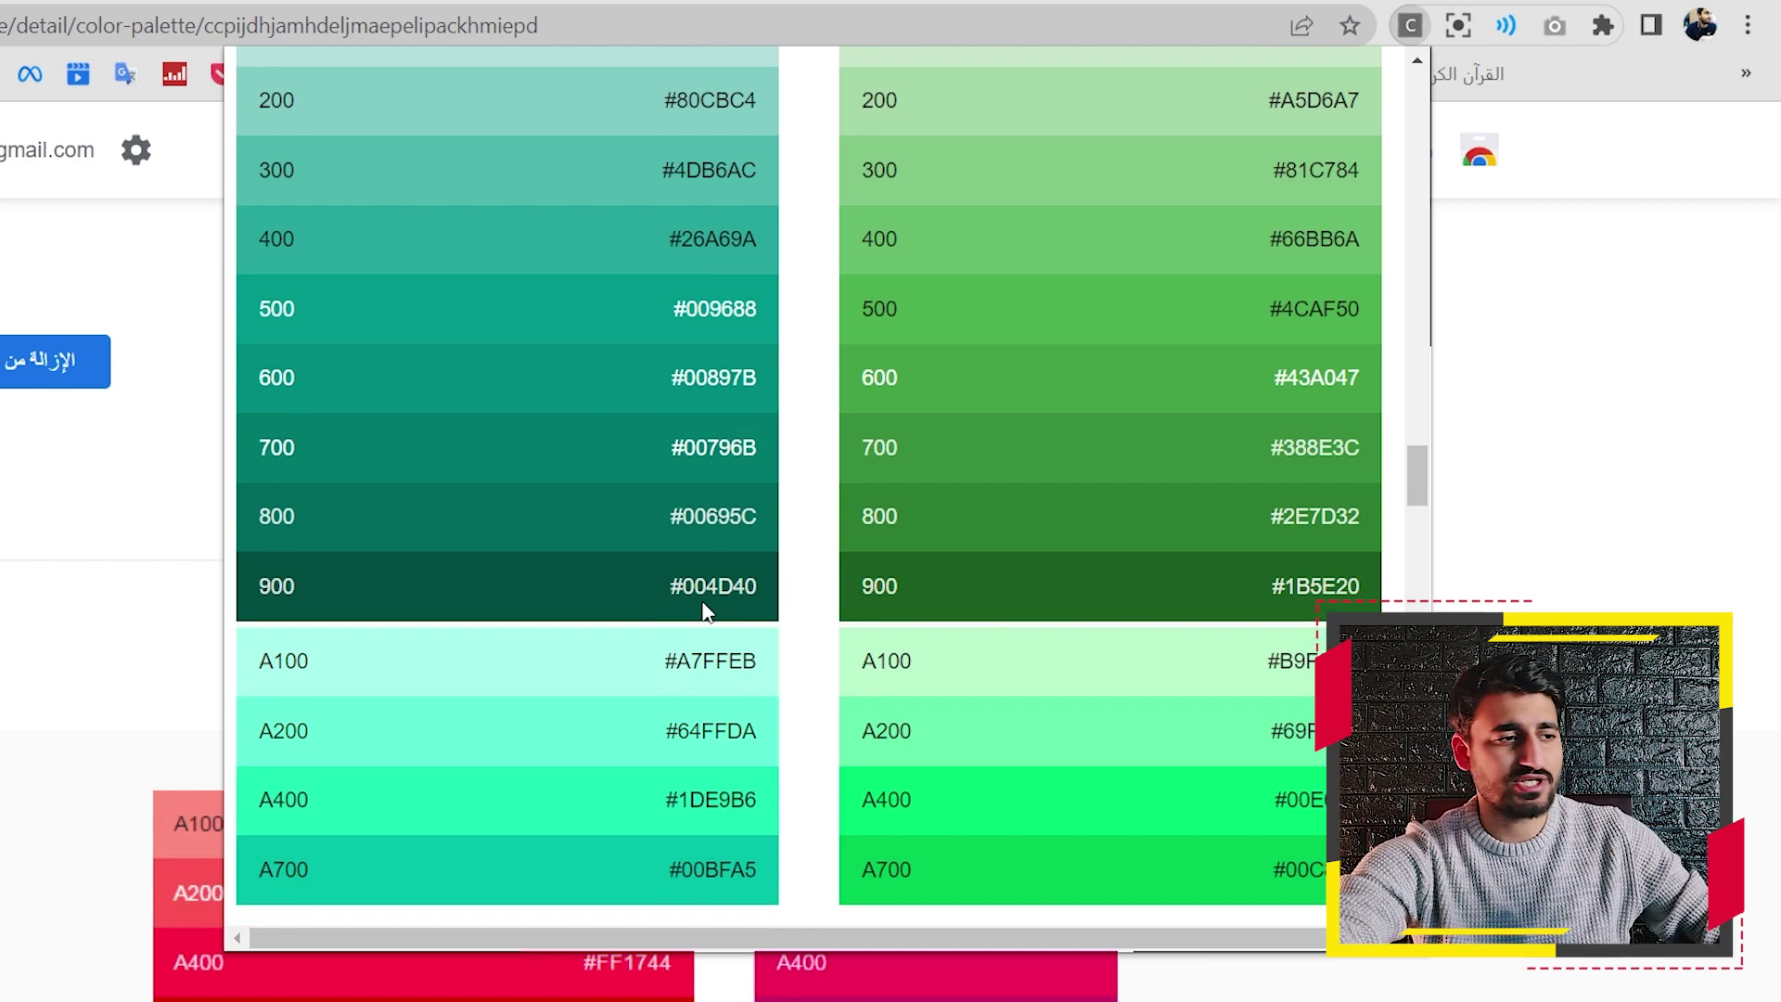
{"action": "double_click", "coordinate": [719, 585]}
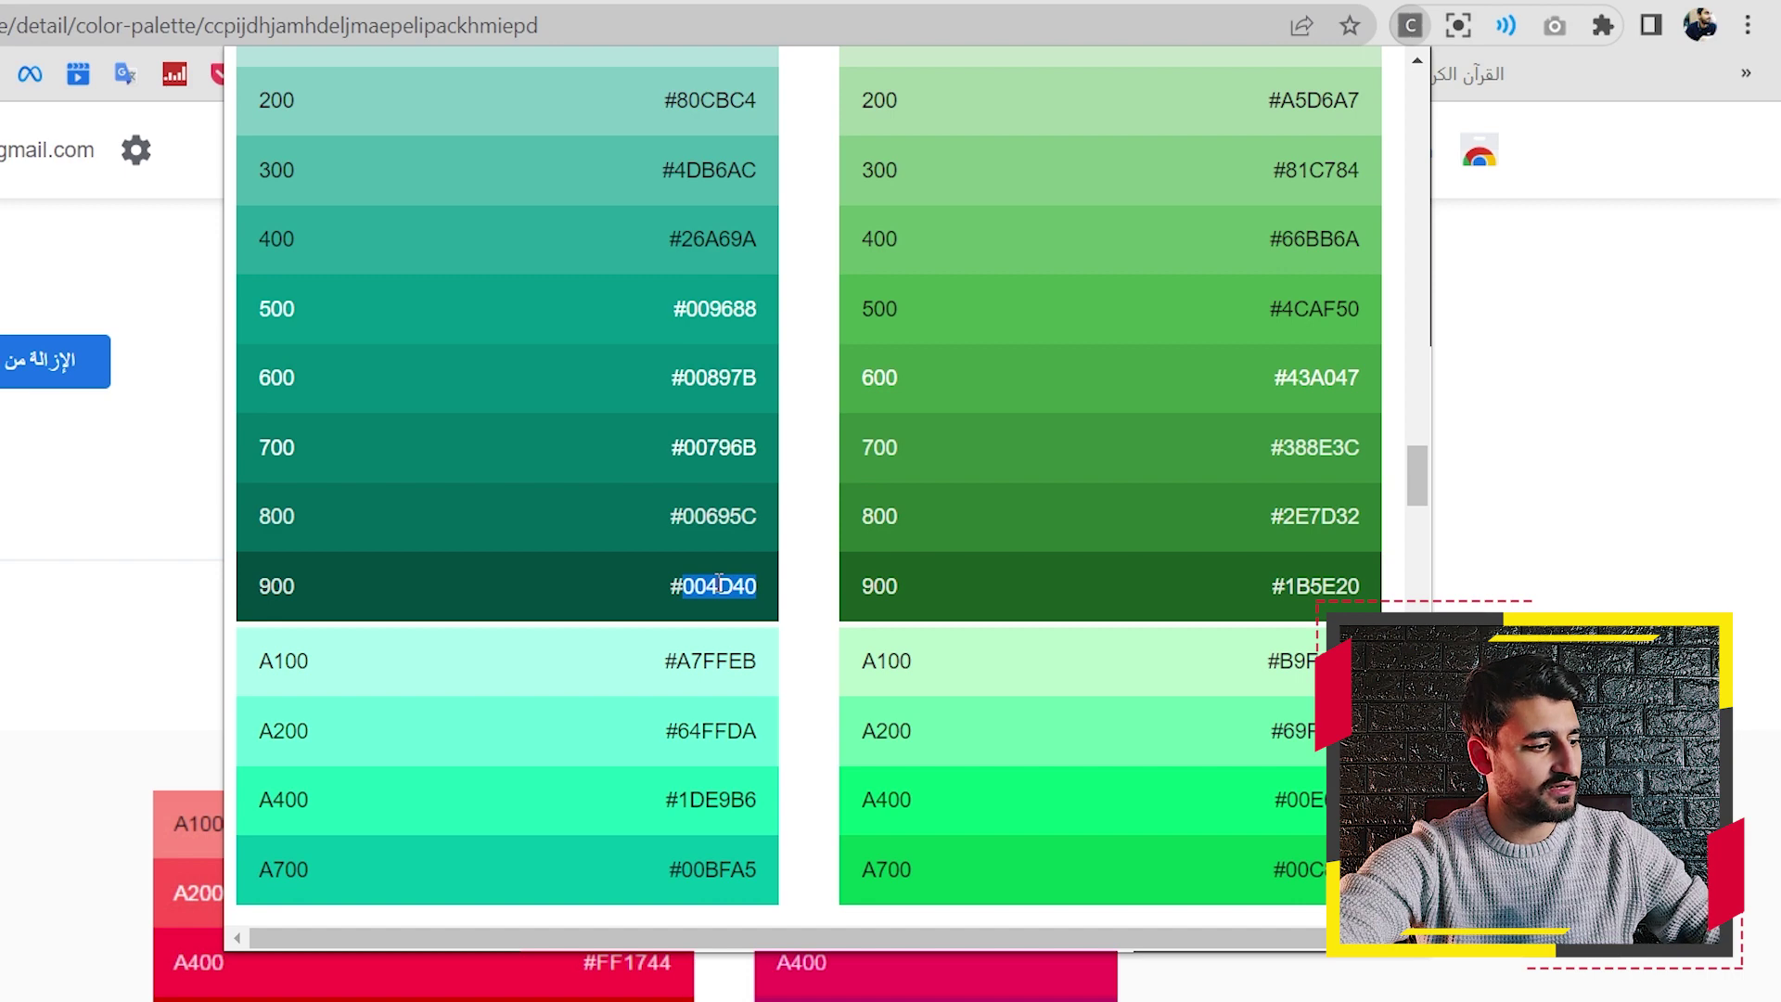
{"action": "key", "text": "ctrl+c"}
Search Google for the copied code 004D40 in a new tab and open the image results
{"action": "key", "text": "ctrl+t"}
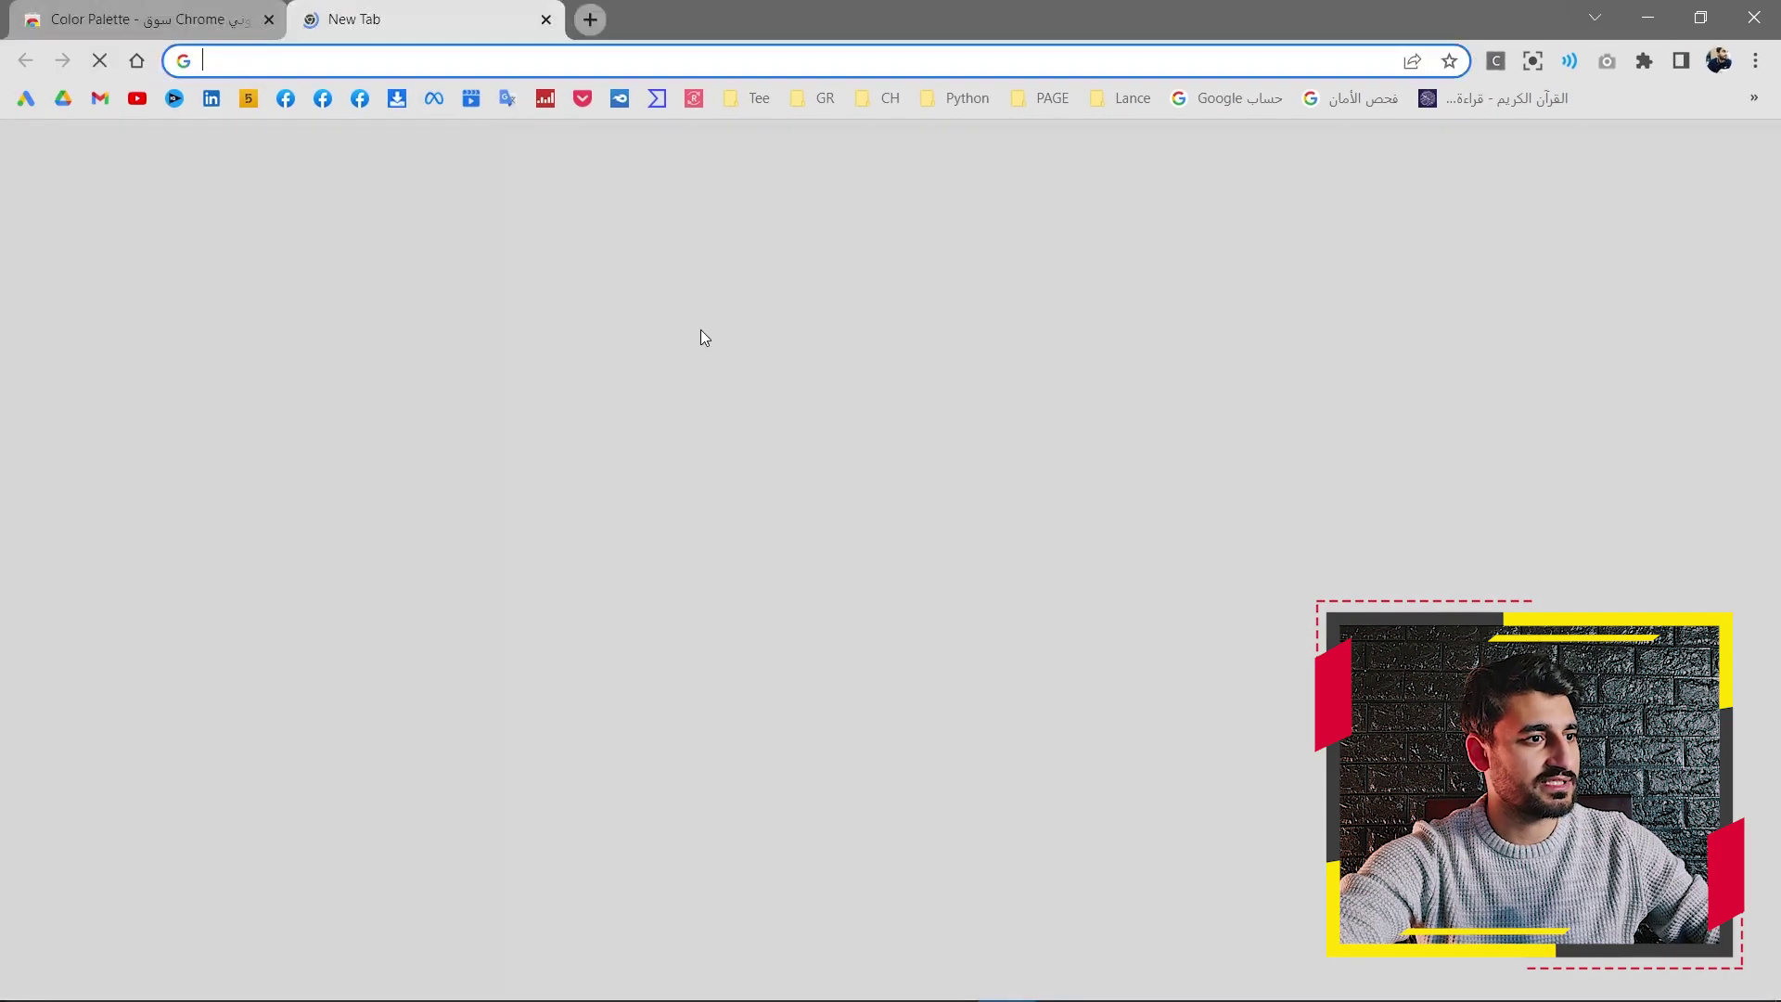
{"action": "left_click", "coordinate": [883, 484]}
{"action": "key", "text": "ctrl+v"}
{"action": "key", "text": "Return"}
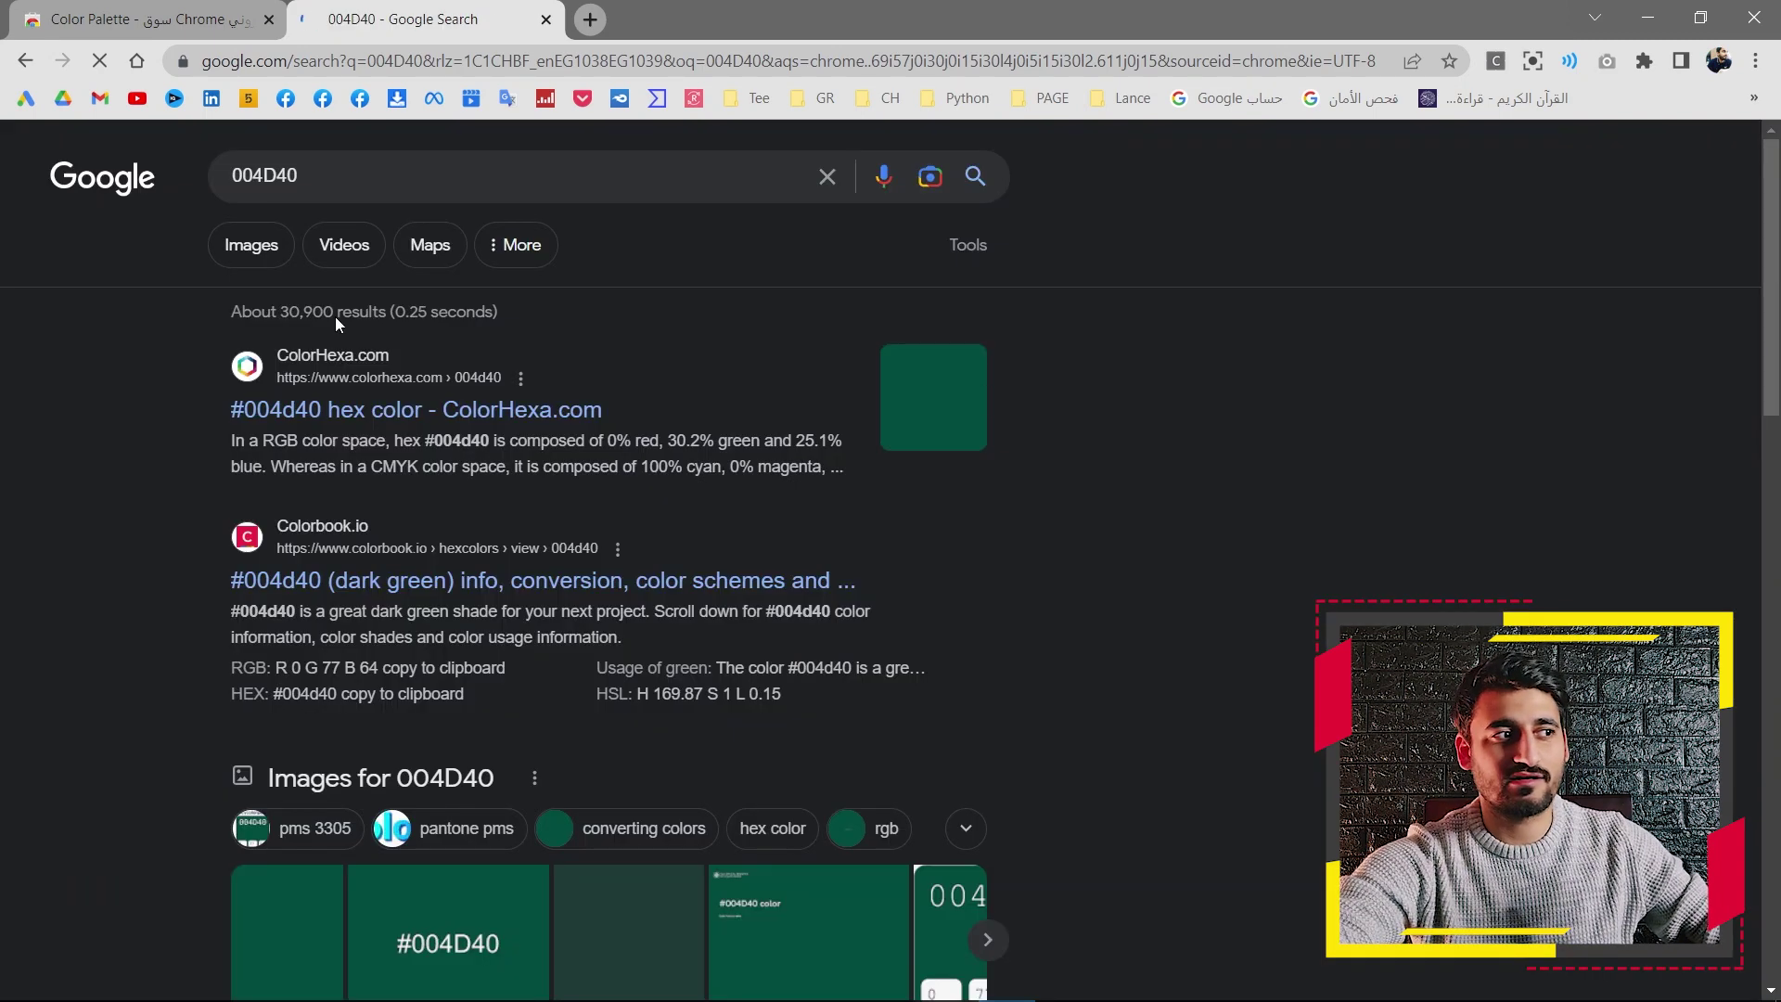
{"action": "left_click", "coordinate": [269, 252]}
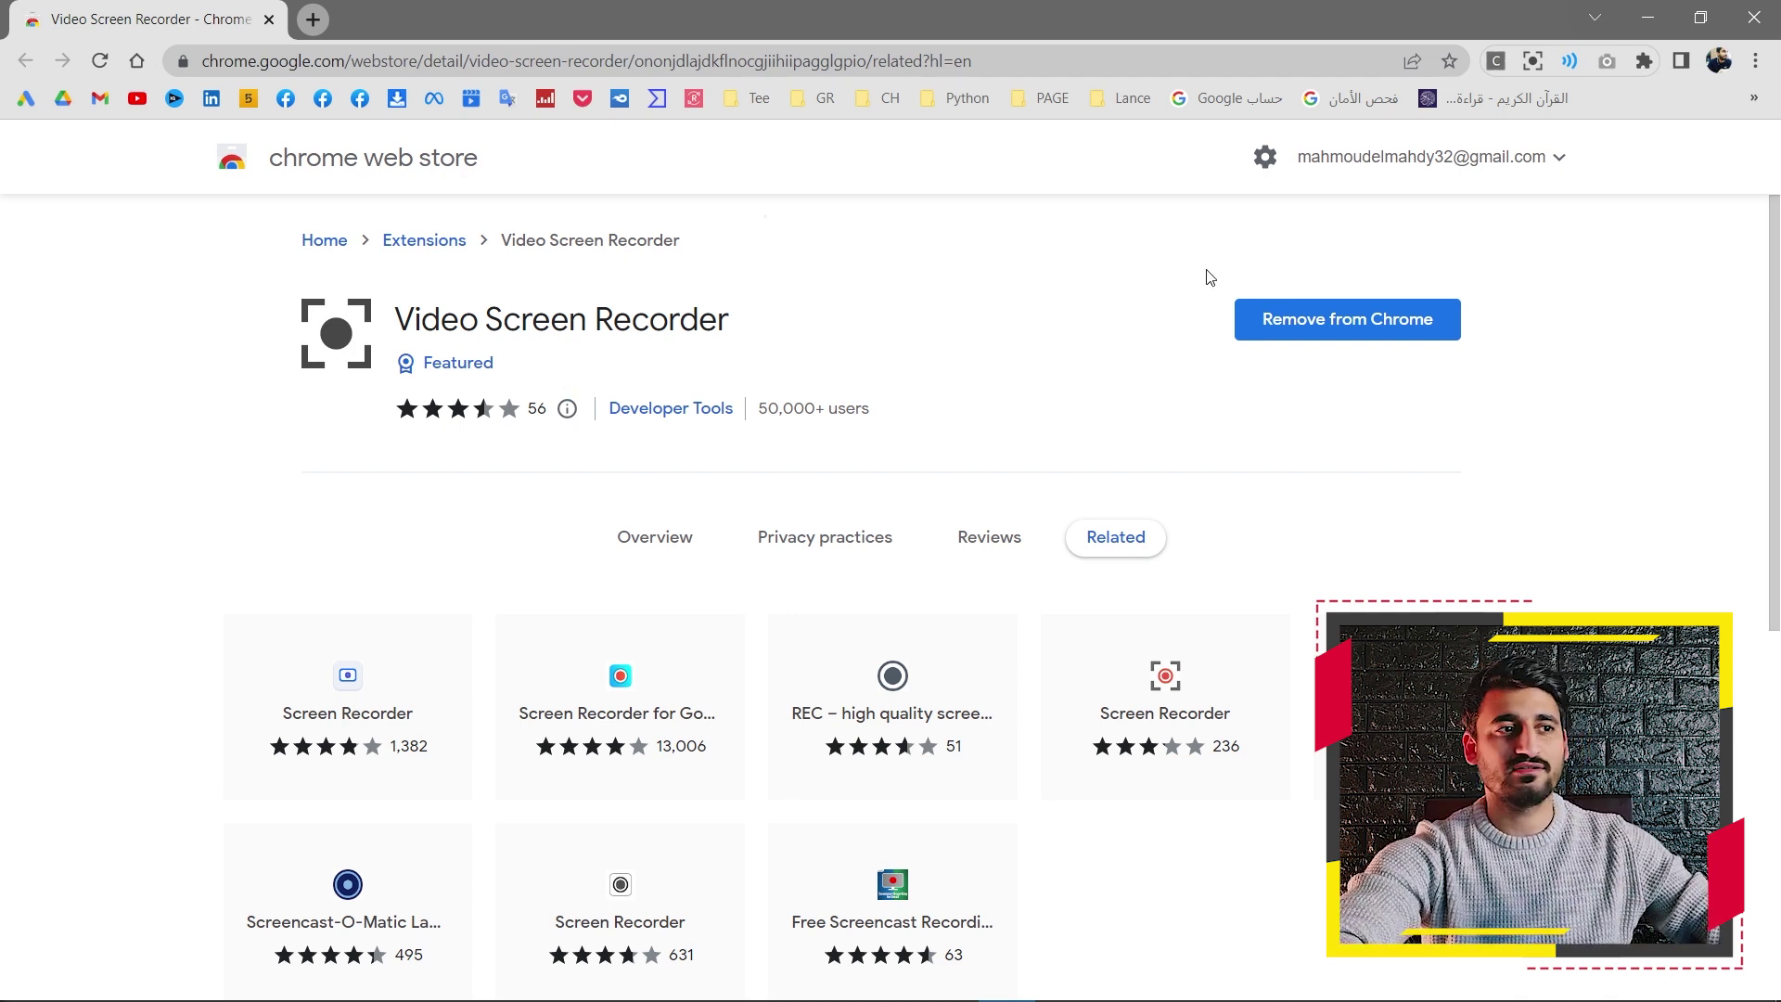
Launch Video Screen Recorder, view its Window and Chrome Tab sharing sources, and dismiss the chooser
{"action": "left_click", "coordinate": [1534, 63]}
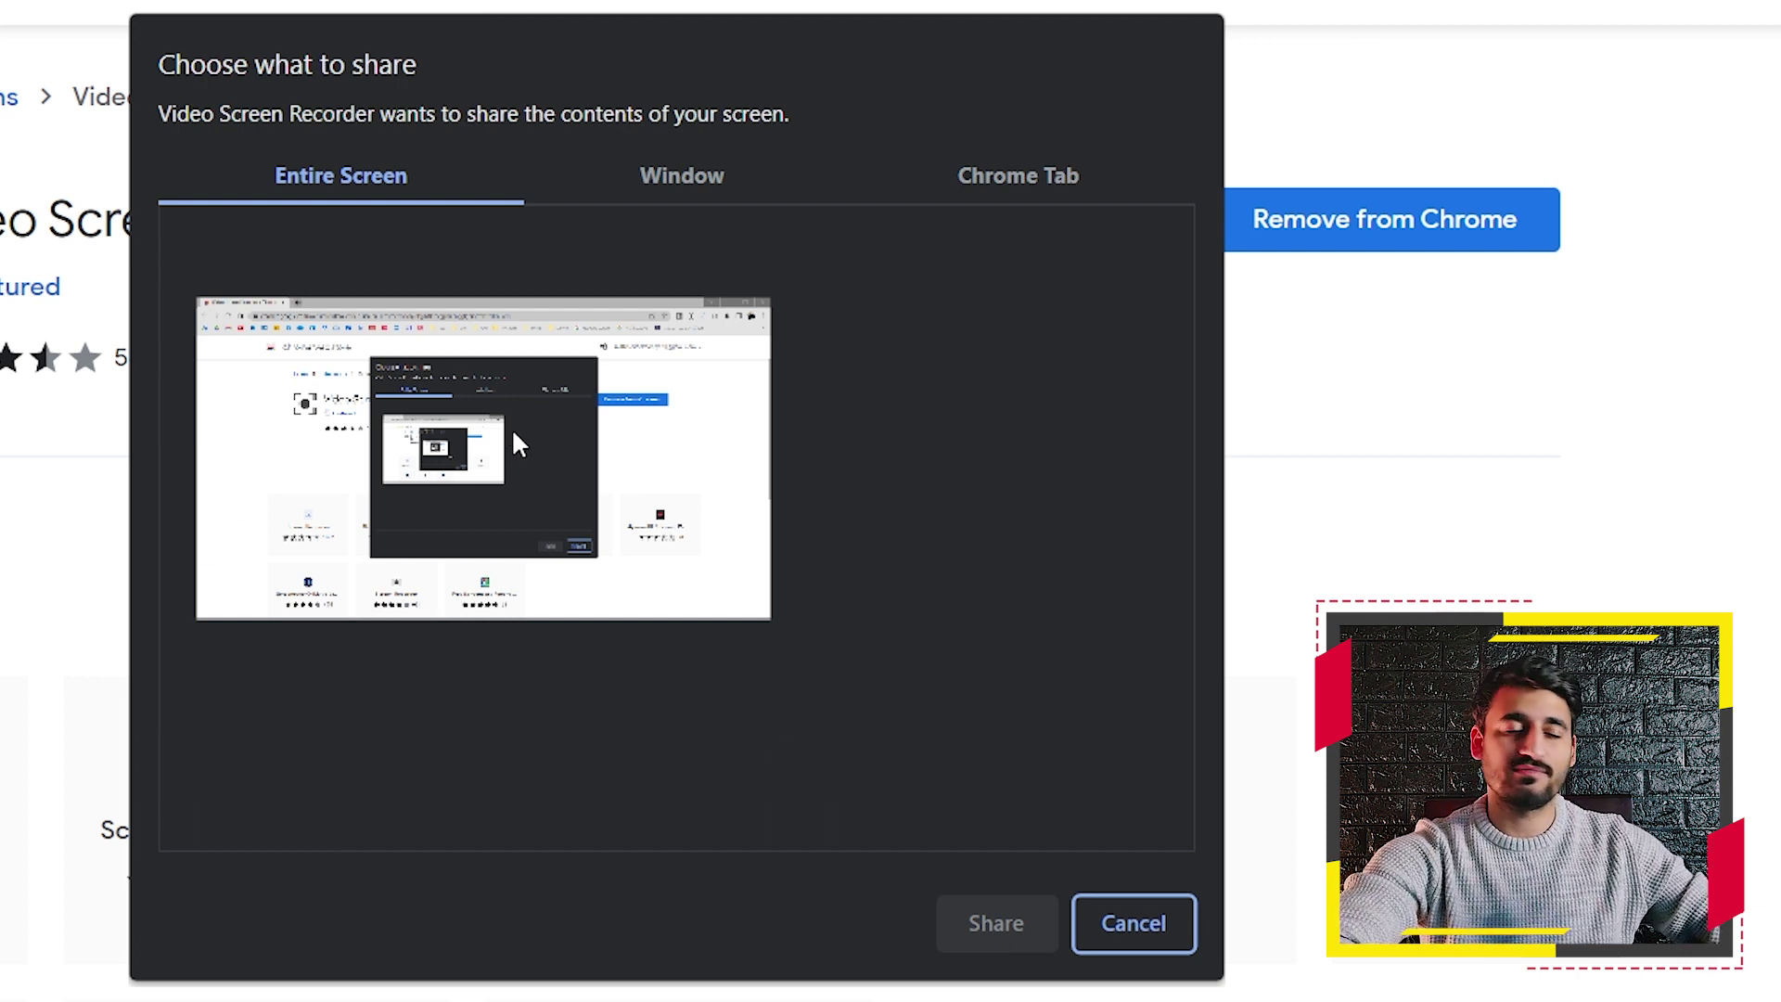
{"action": "left_click", "coordinate": [707, 173]}
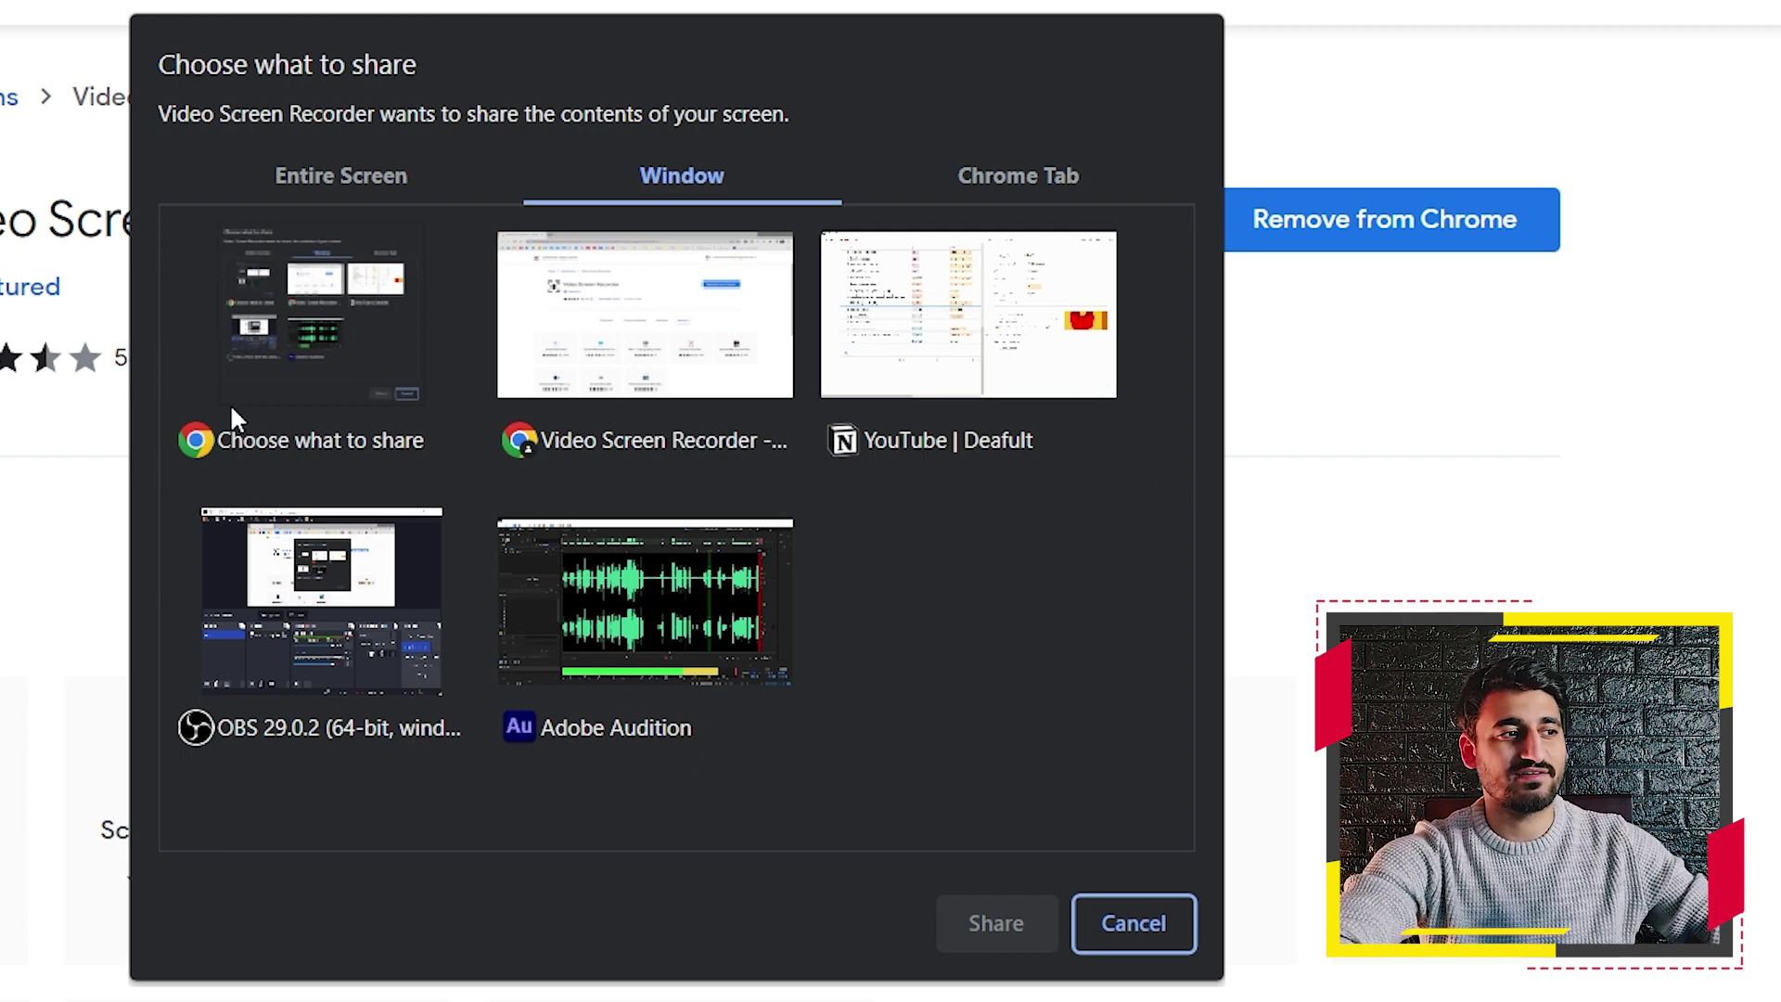
{"action": "left_click", "coordinate": [1039, 178]}
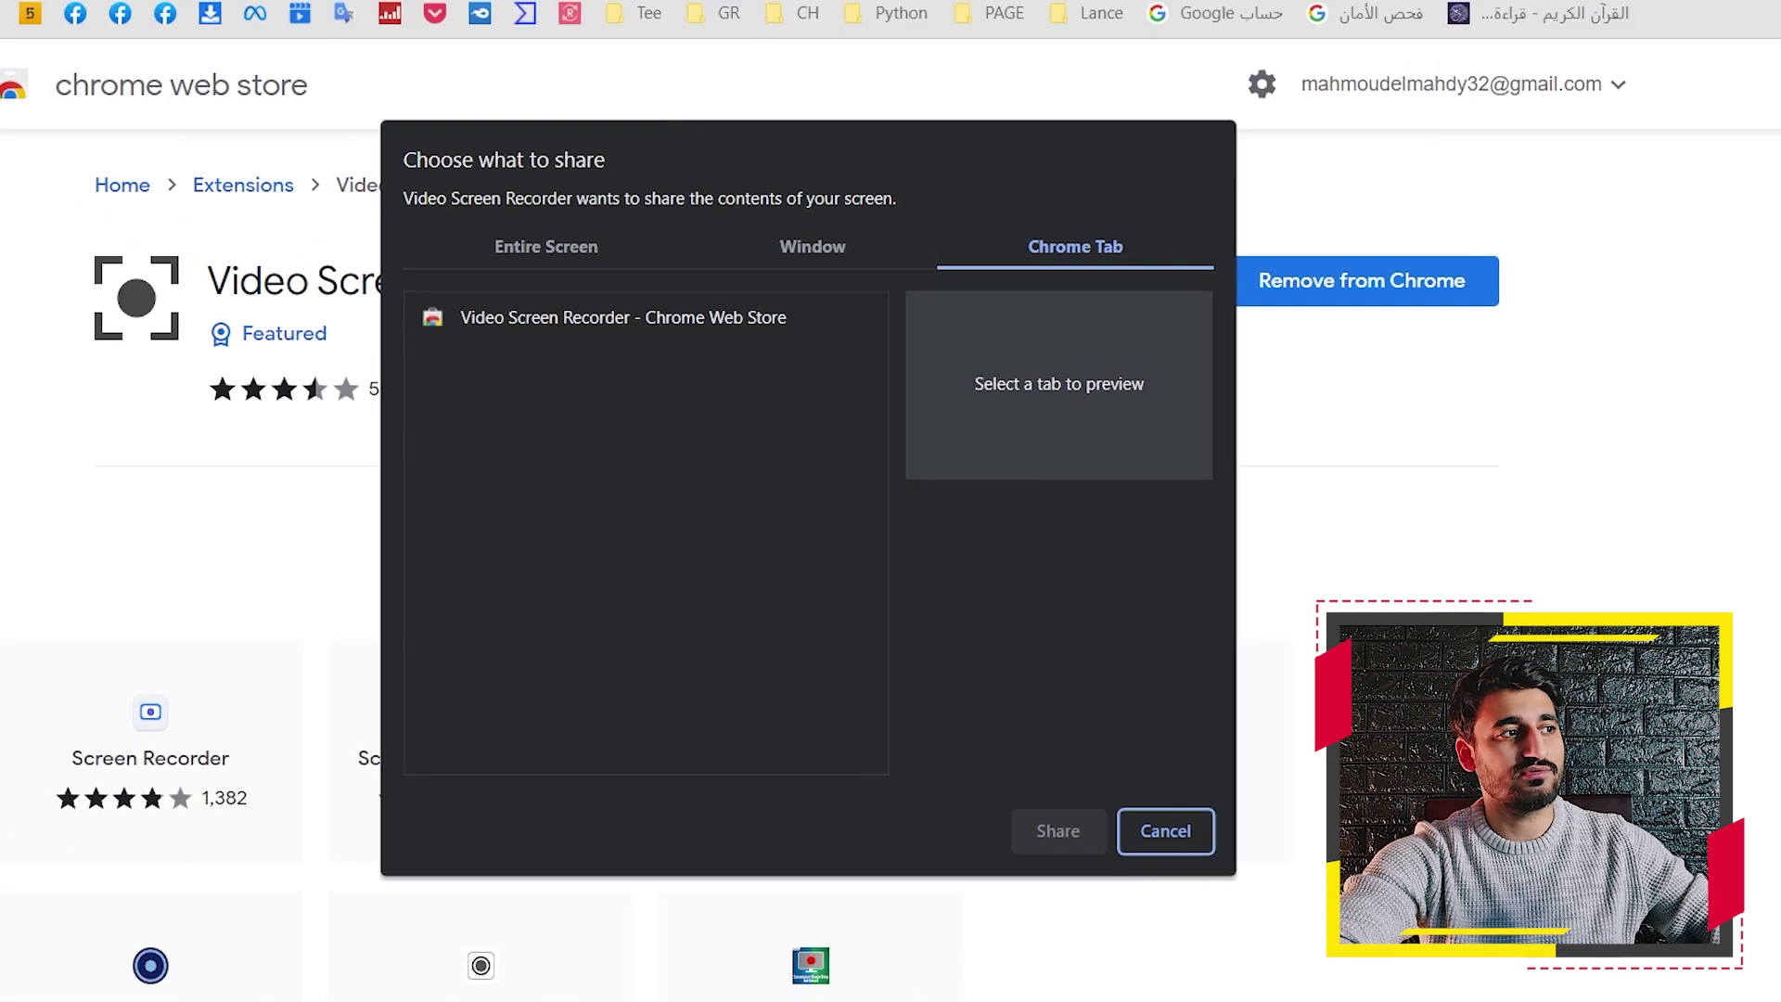
{"action": "key", "text": "Escape"}
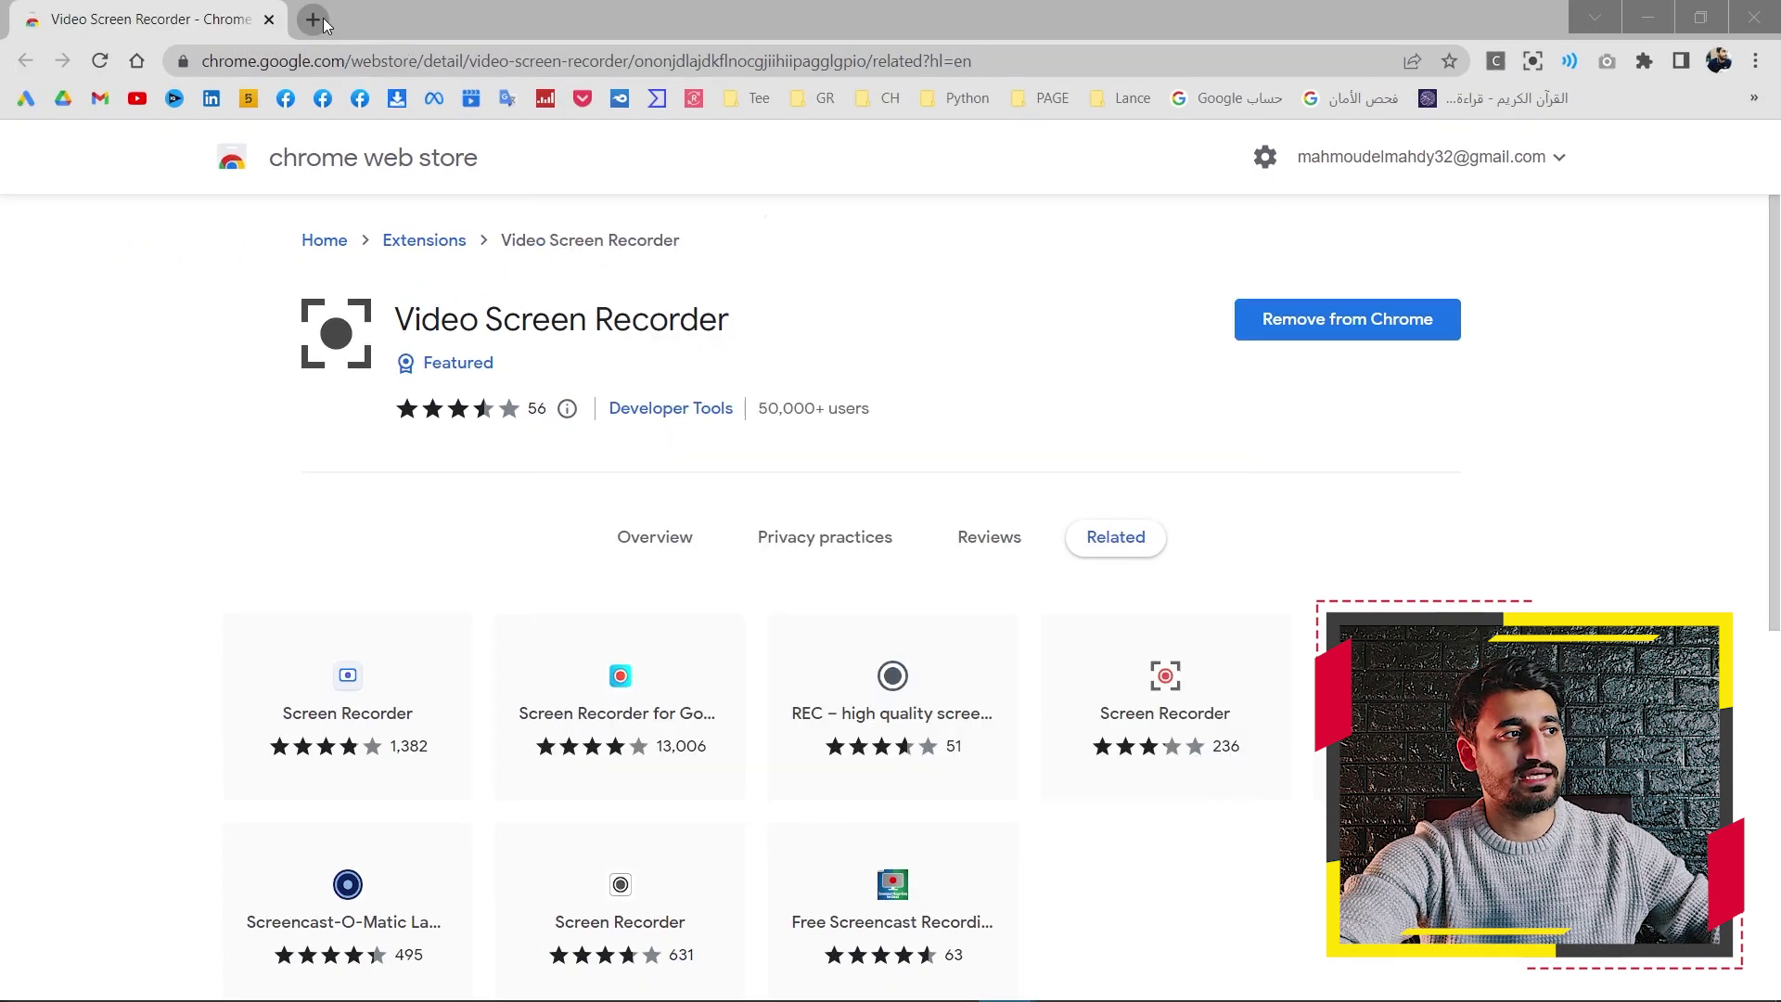
Open two blank tabs and list the Chrome Tab sources that Video Screen Recorder can share
{"action": "left_click", "coordinate": [589, 19]}
{"action": "left_click", "coordinate": [589, 20]}
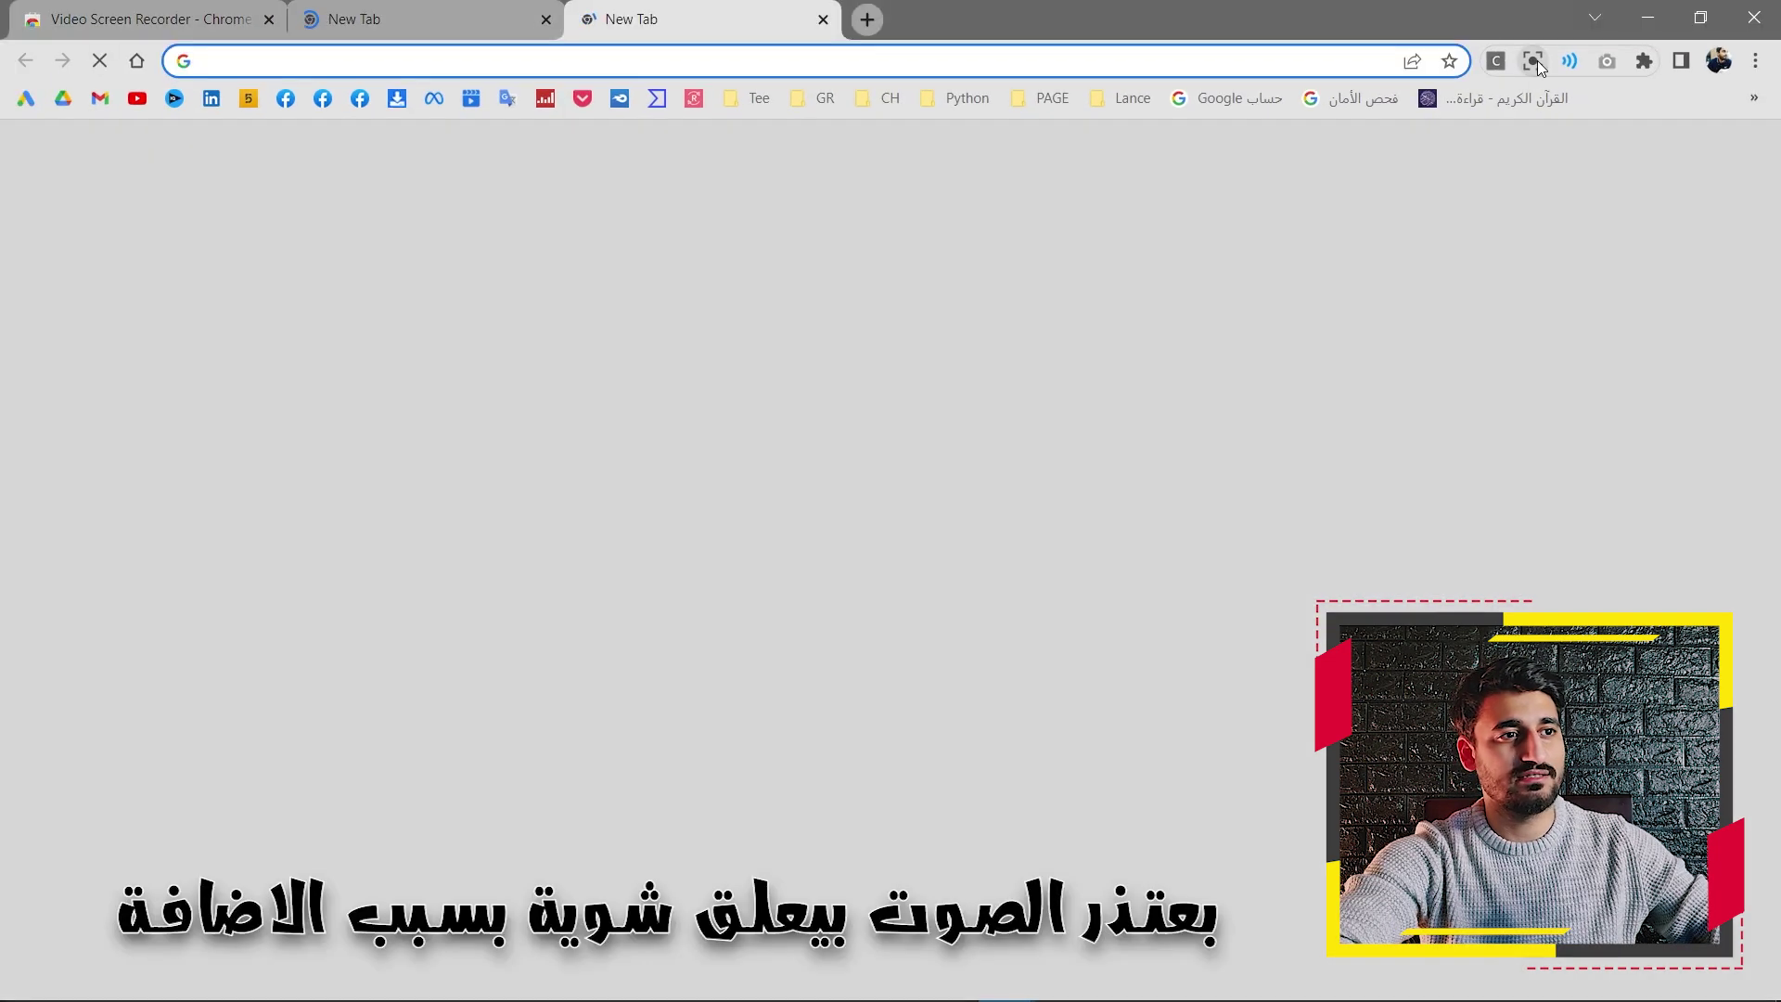
{"action": "left_click", "coordinate": [1535, 60]}
{"action": "left_click", "coordinate": [1198, 289]}
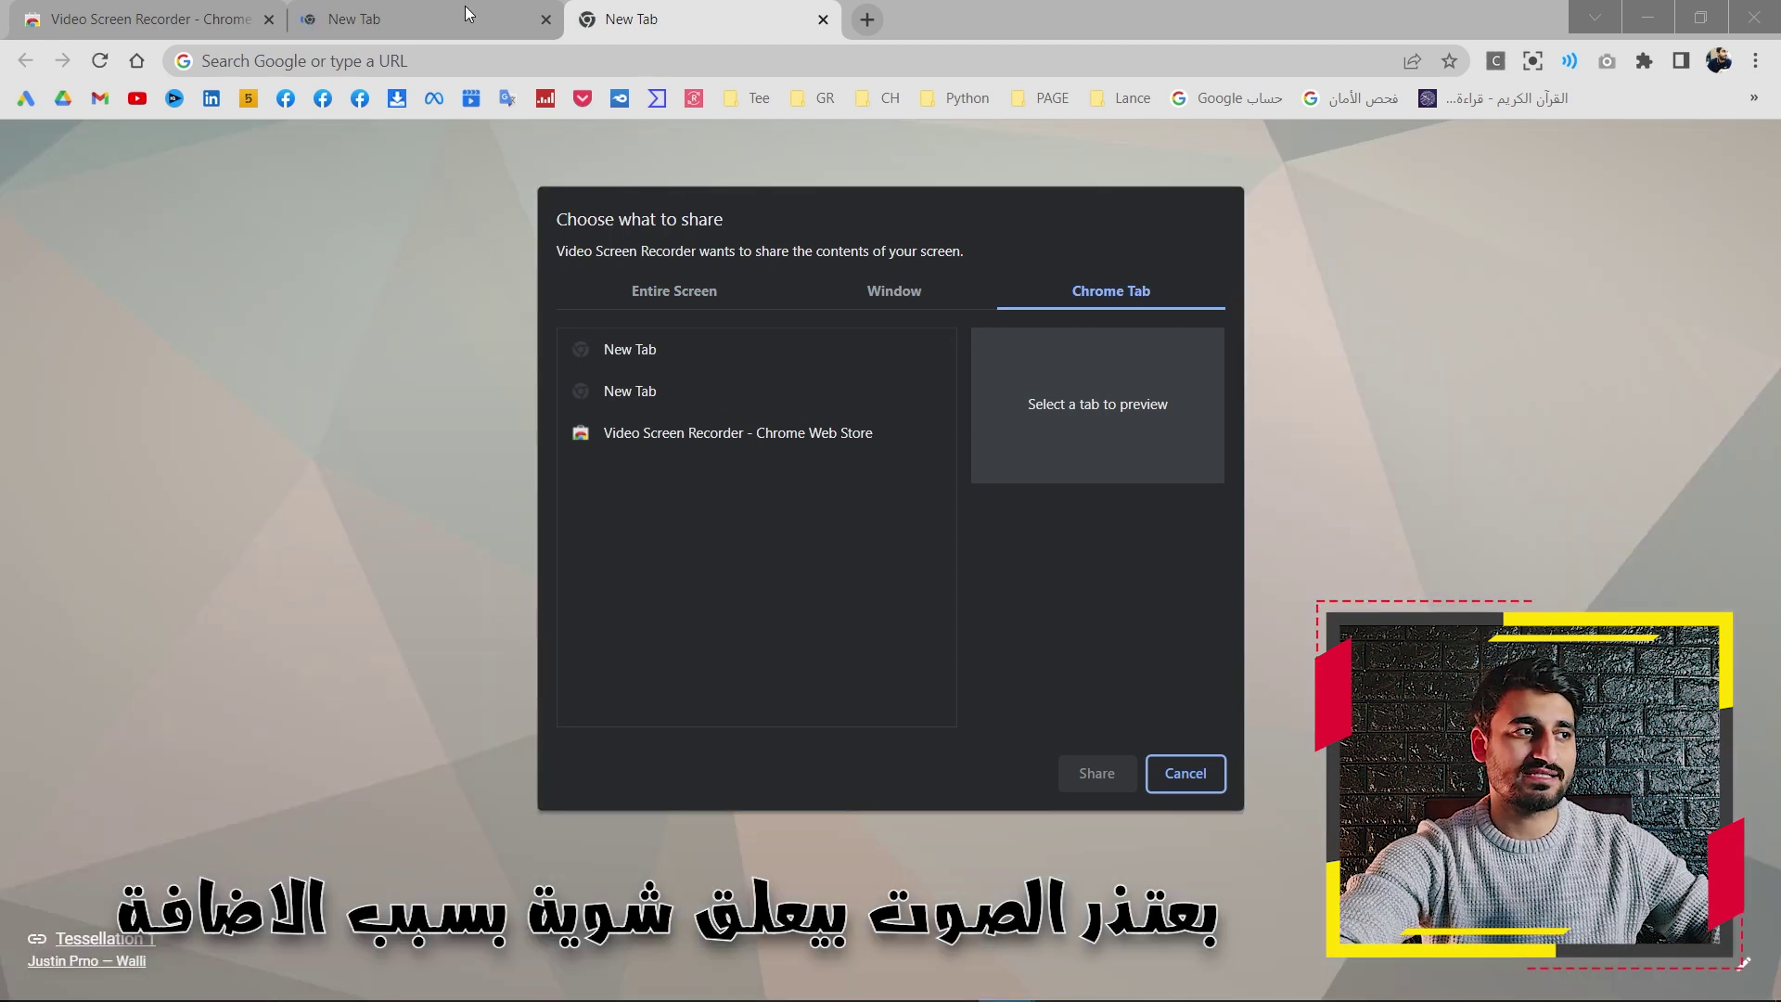
{"action": "mouse_move", "coordinate": [464, 6]}
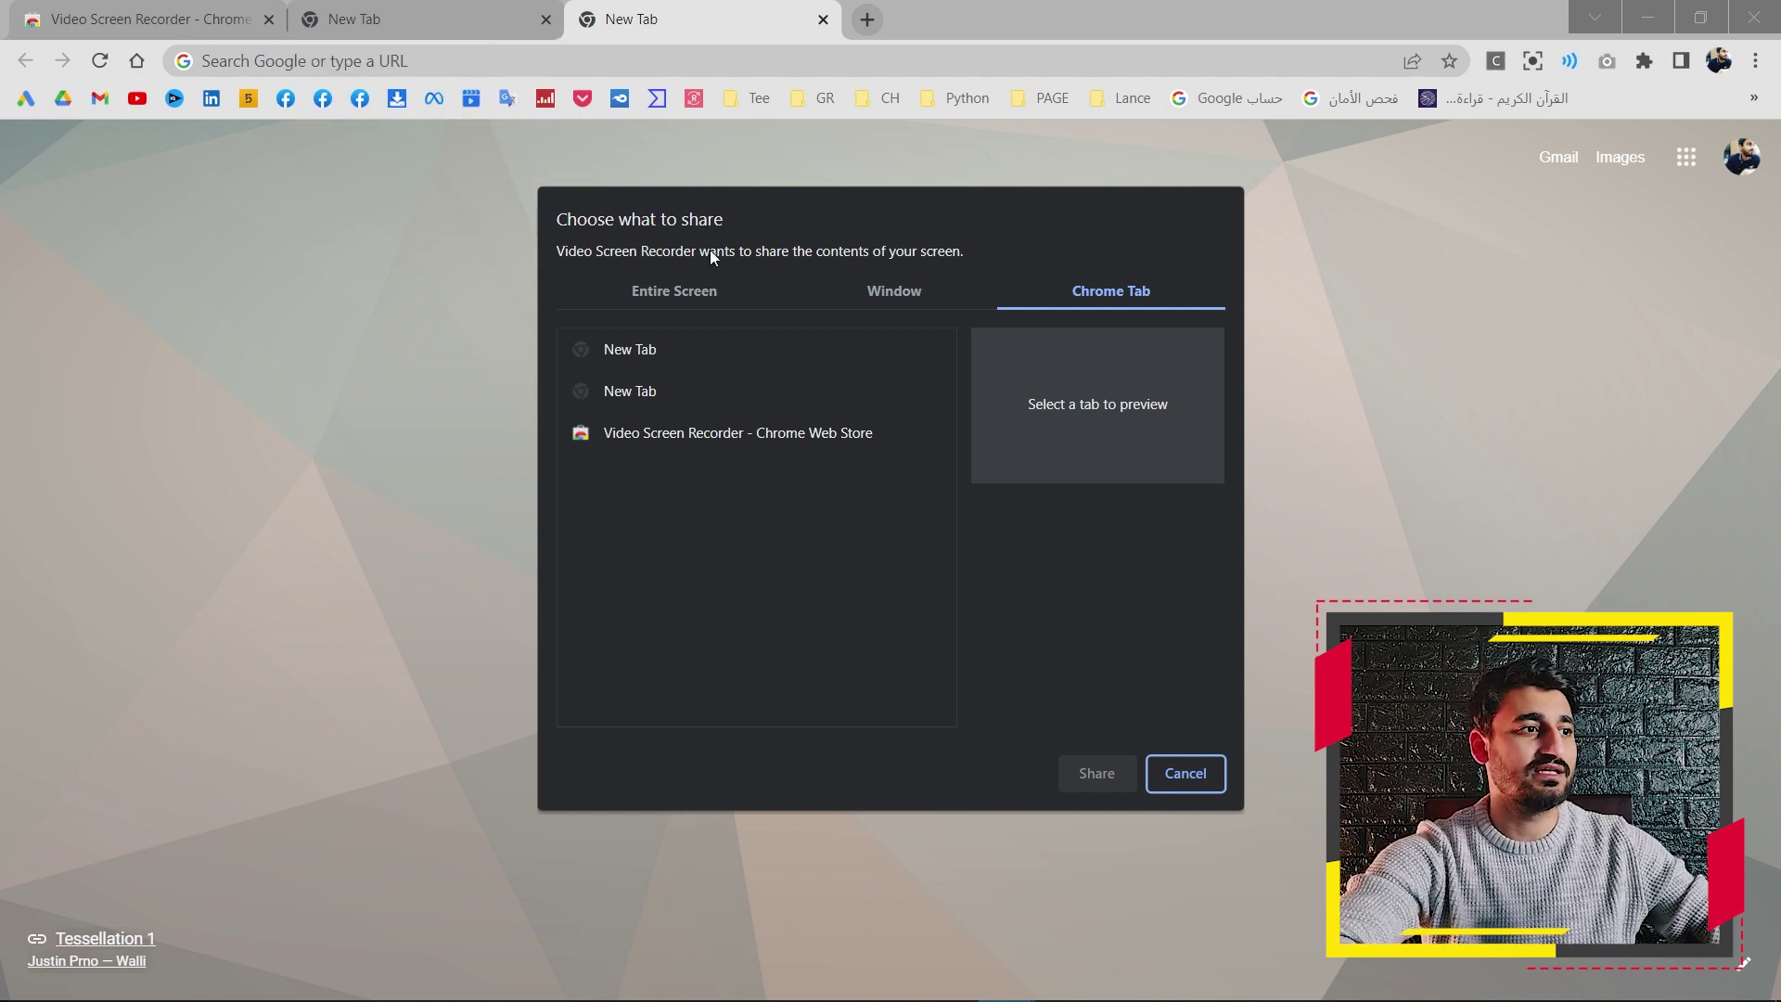
Start recording by sharing the entire screen with Video Screen Recorder, and hide the sharing bar
{"action": "left_click", "coordinate": [666, 288]}
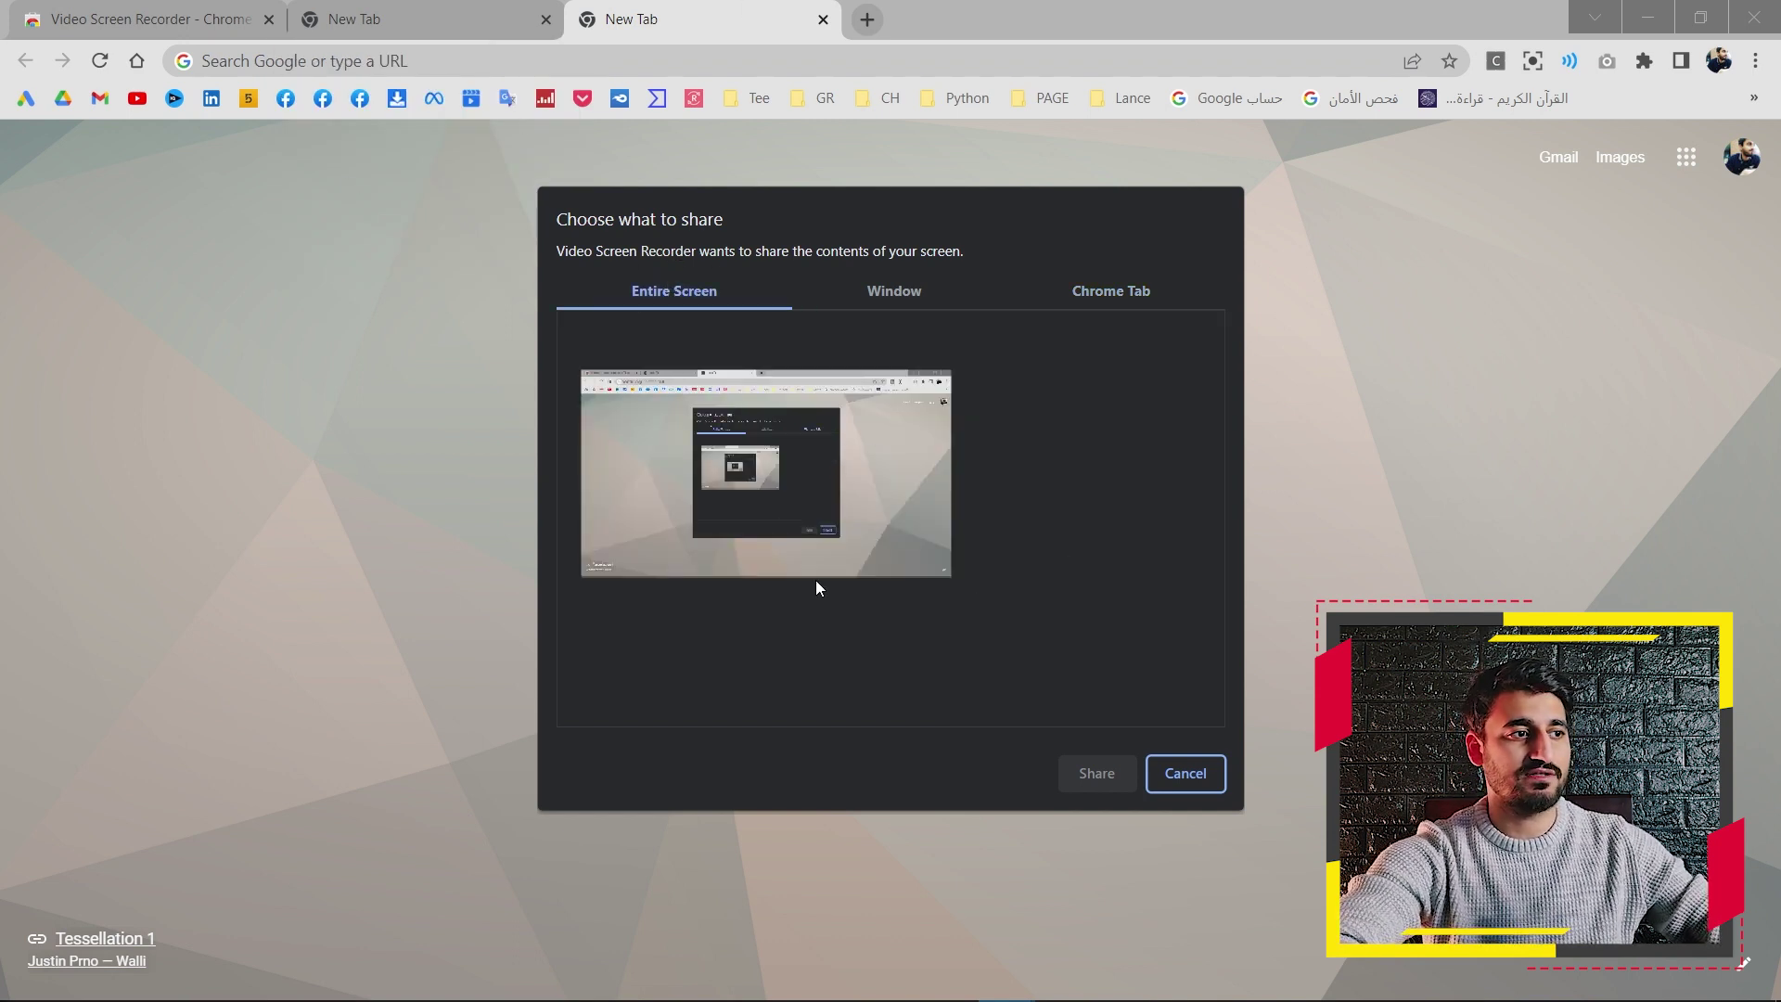
{"action": "left_click", "coordinate": [778, 498]}
{"action": "left_click", "coordinate": [1076, 772]}
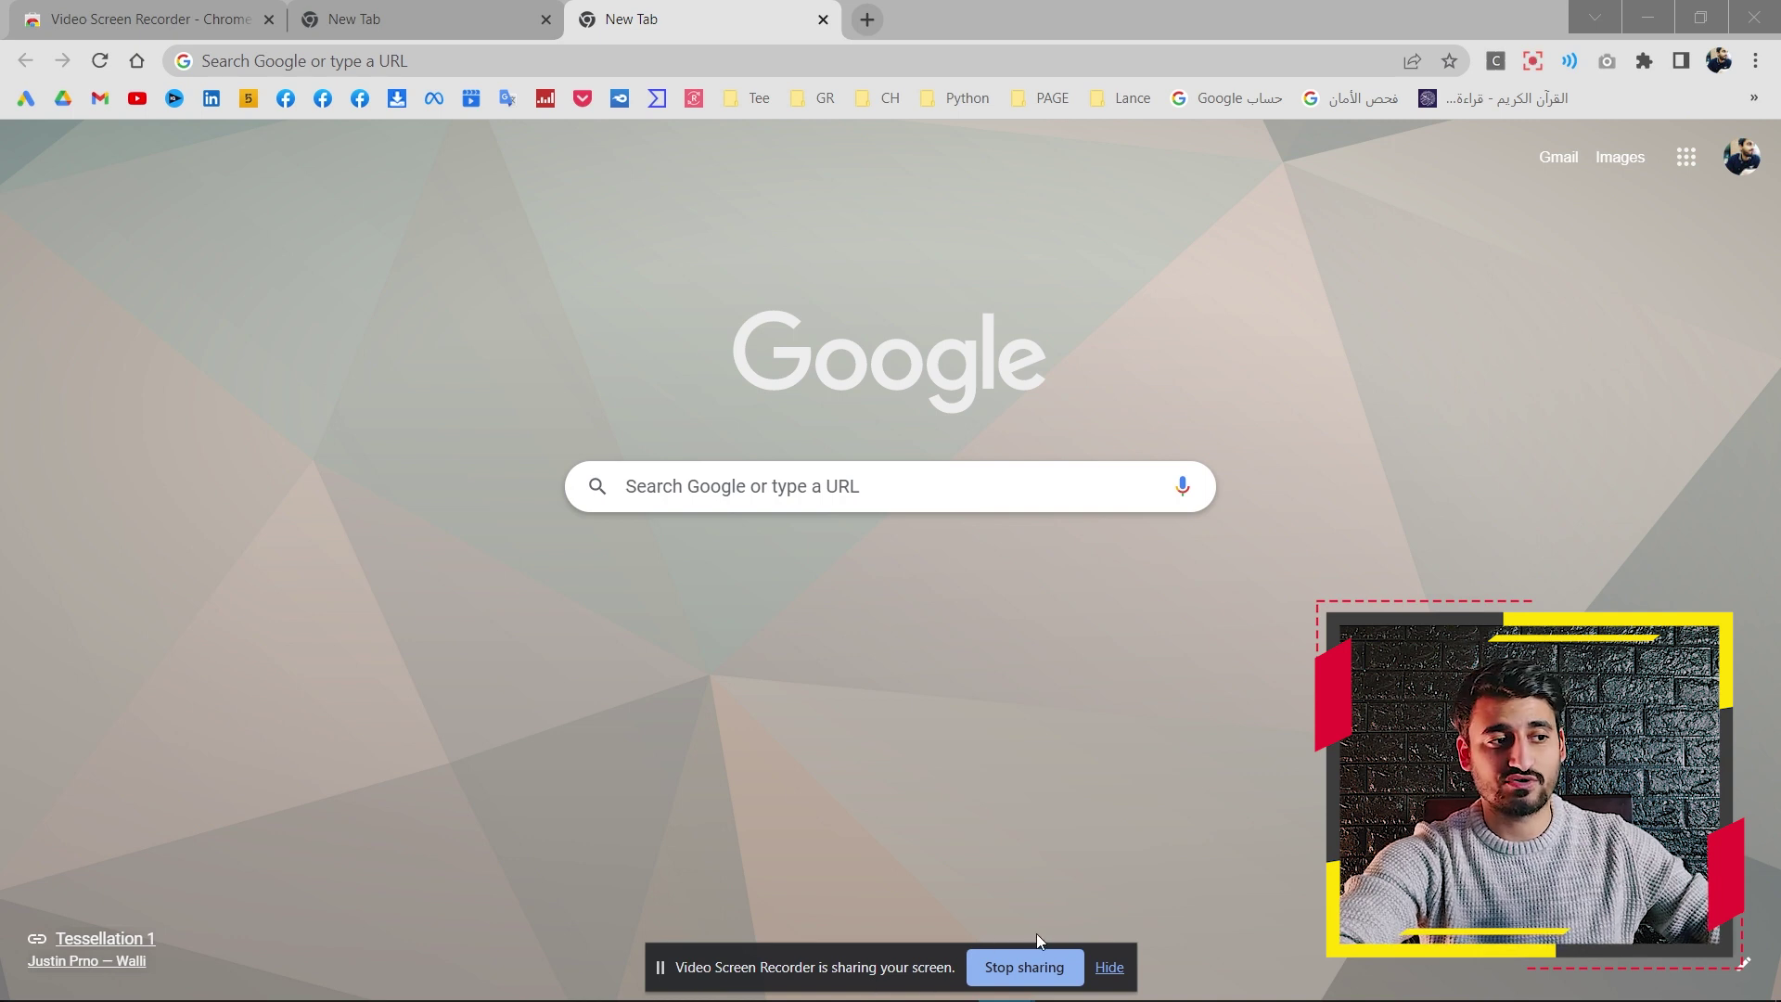
{"action": "left_click", "coordinate": [1120, 976]}
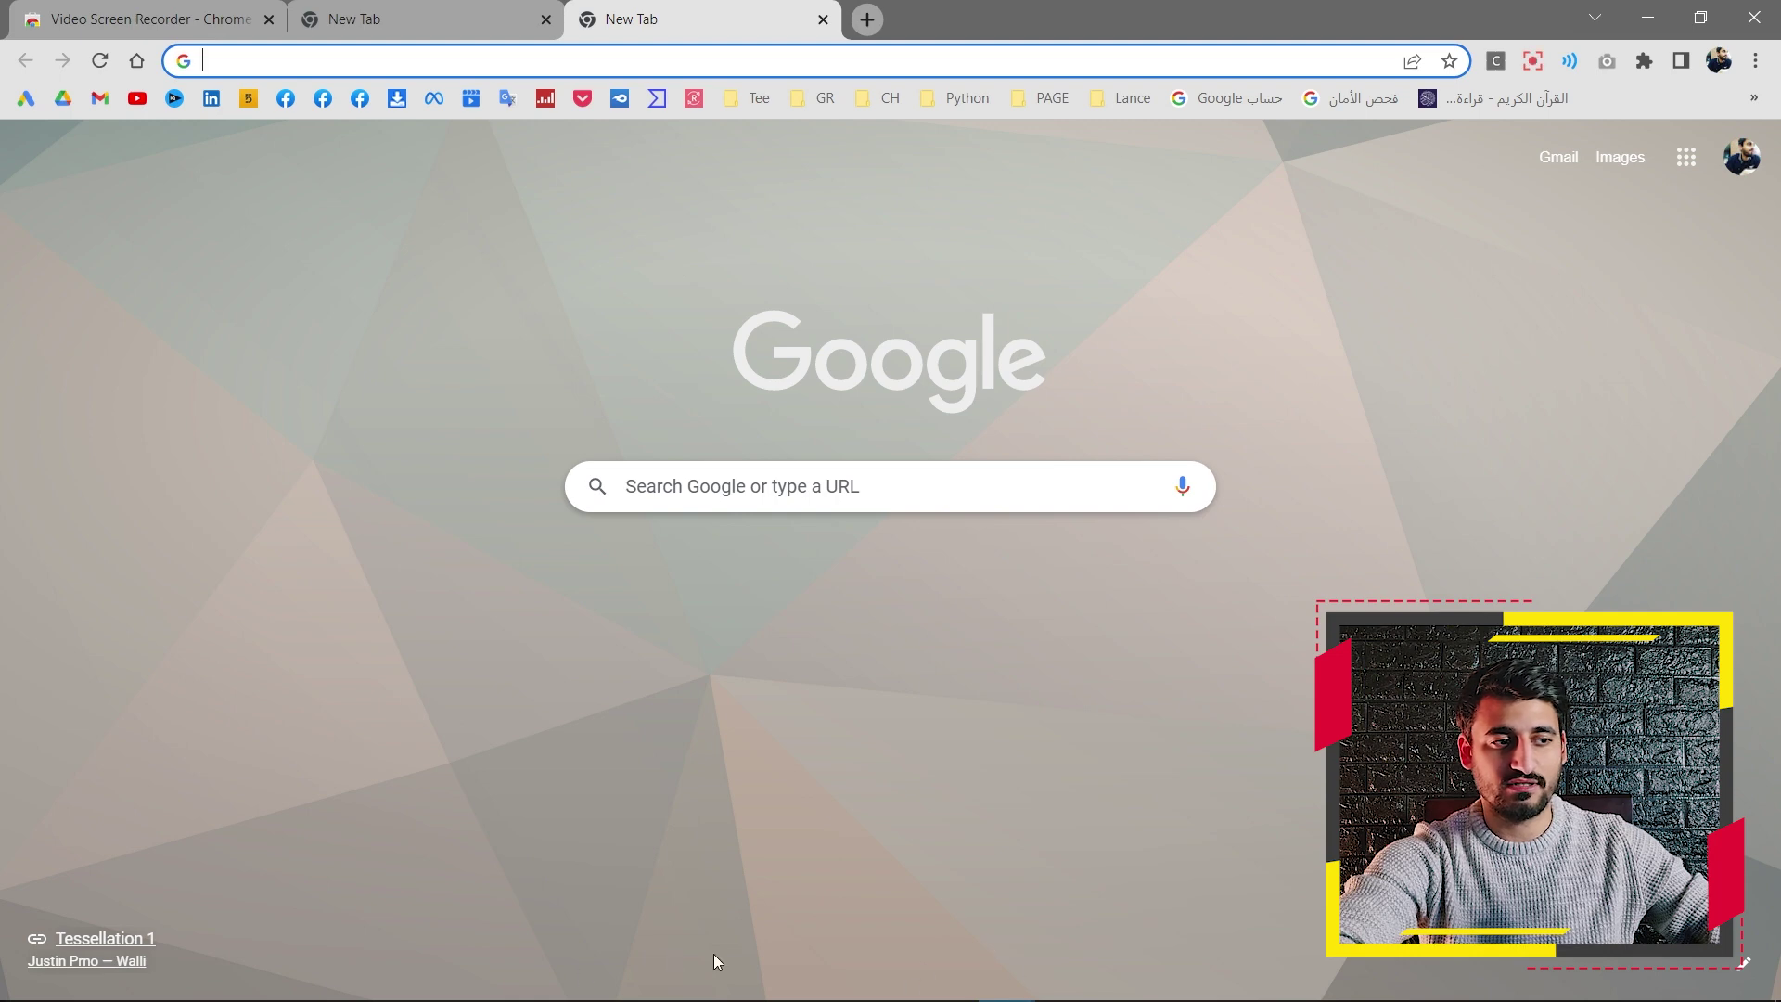
Switch between the open tabs and show the desktop while the screen is being recorded
{"action": "left_click", "coordinate": [425, 7]}
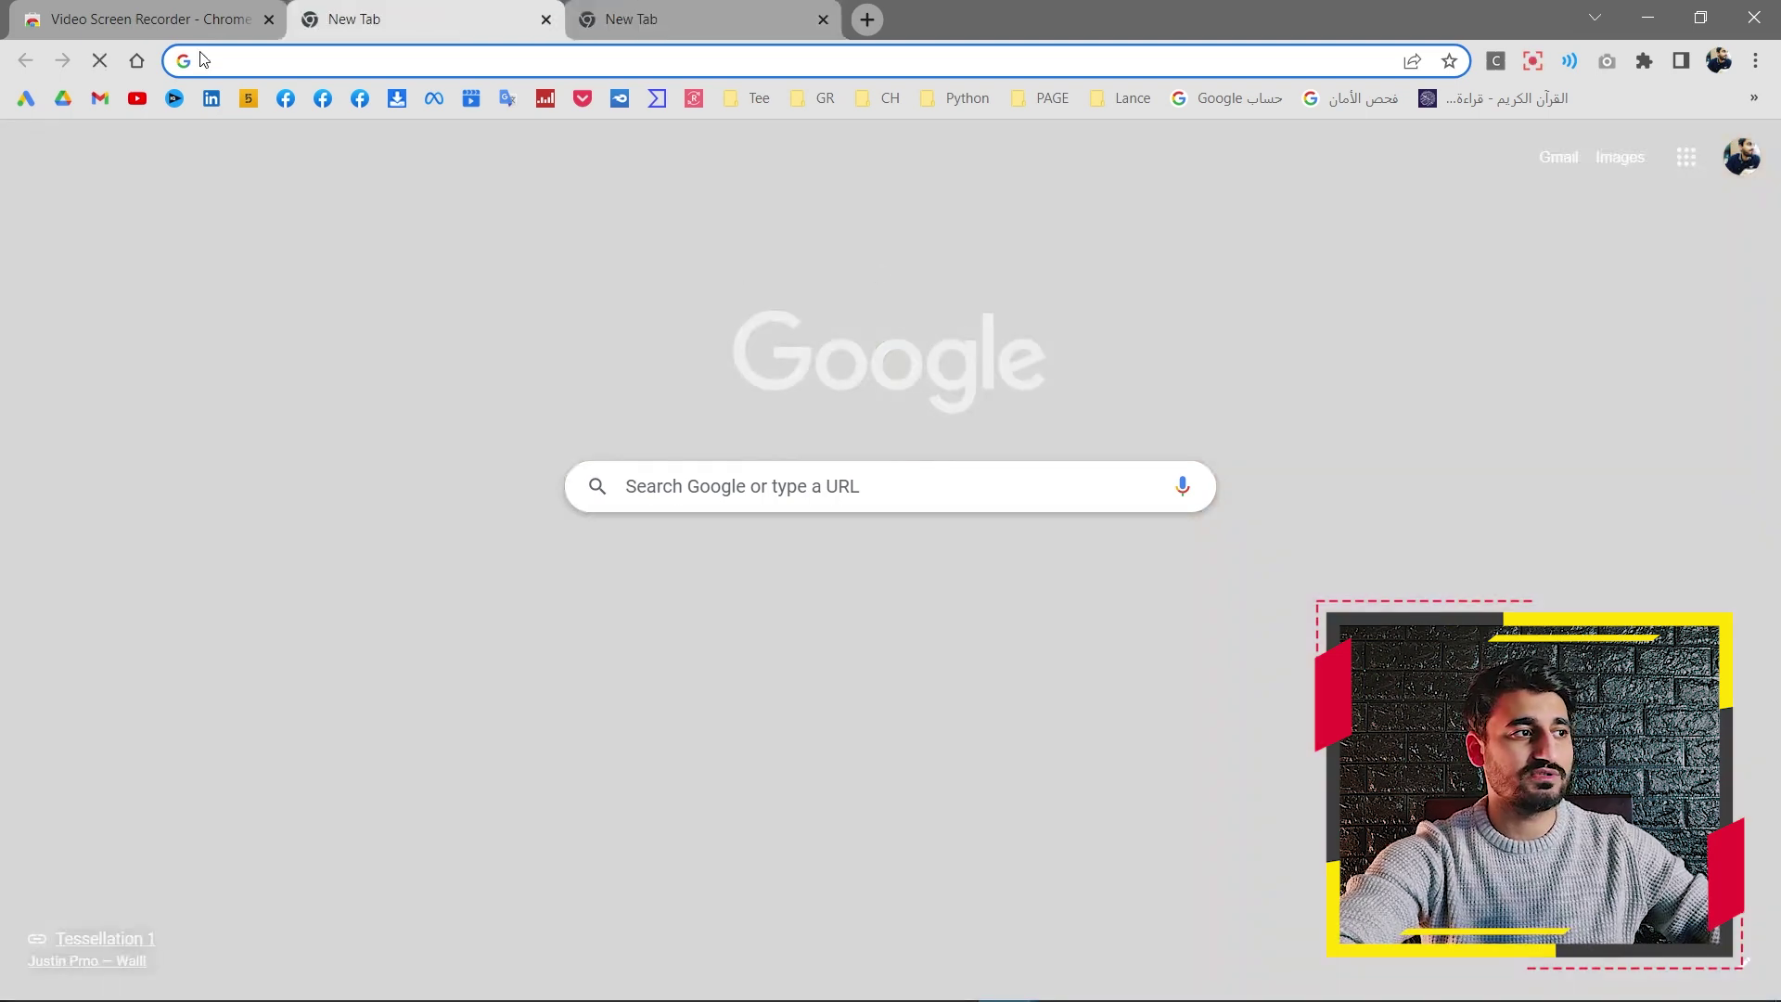
{"action": "left_click", "coordinate": [174, 19]}
{"action": "left_click", "coordinate": [569, 24]}
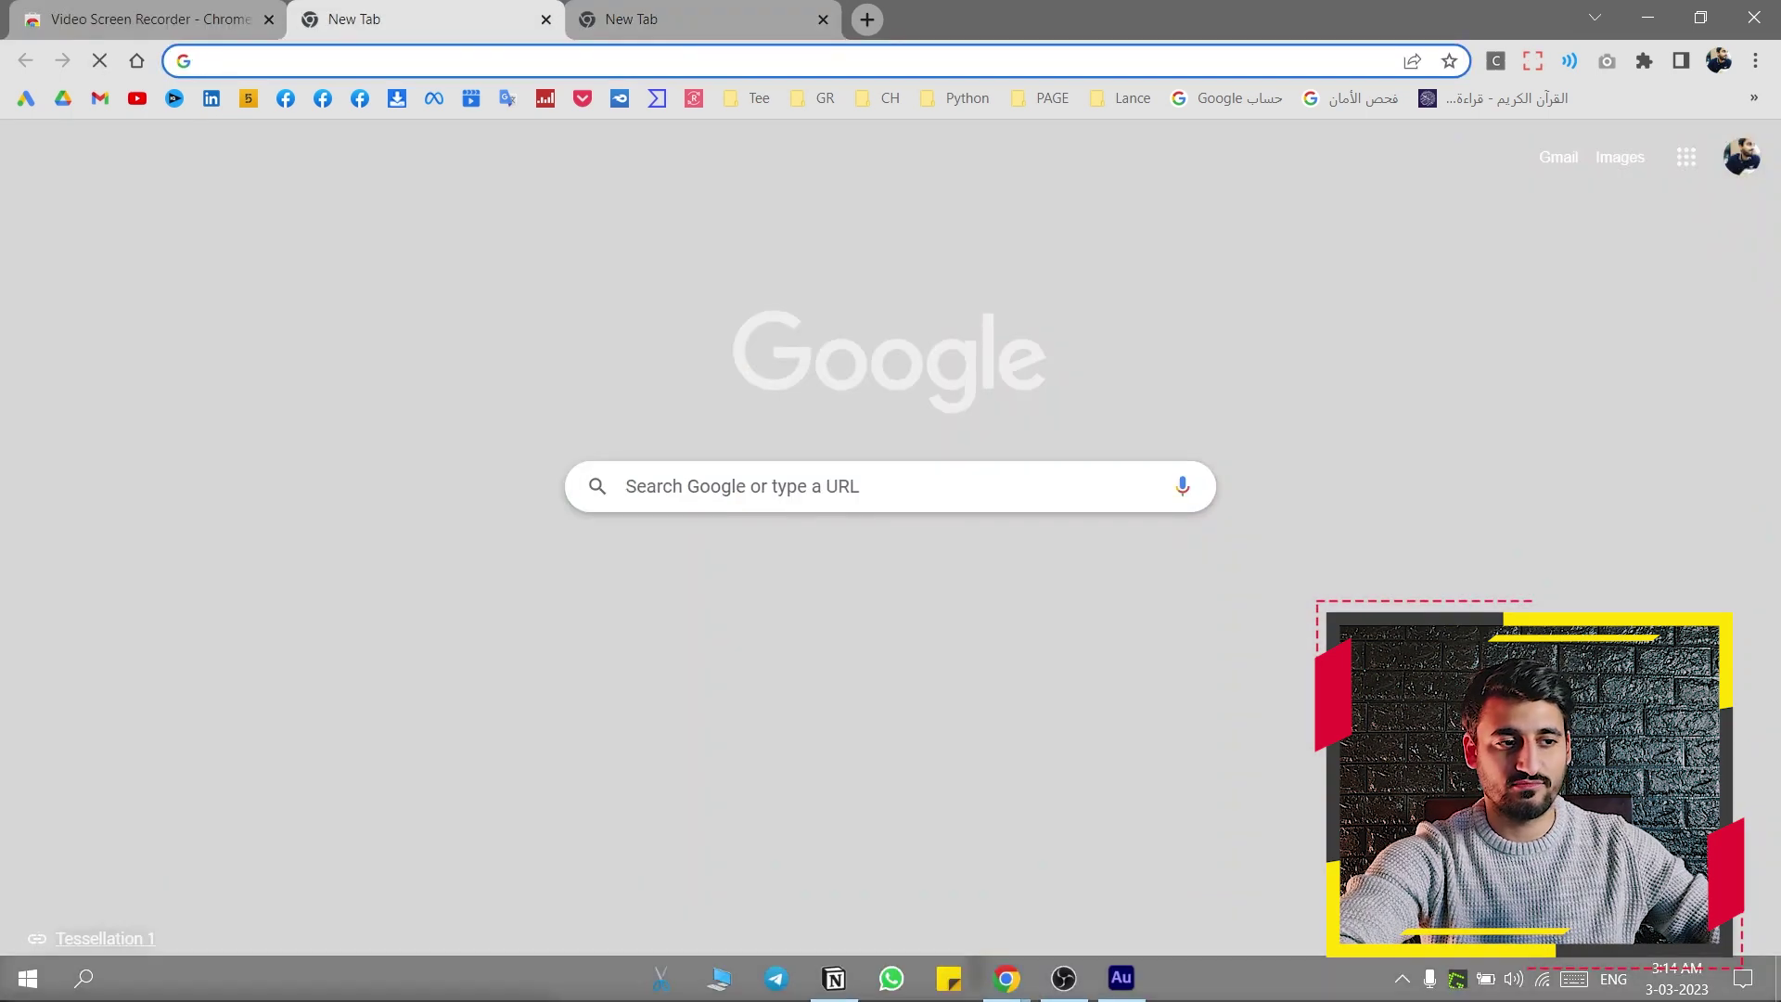
{"action": "left_click", "coordinate": [1769, 979]}
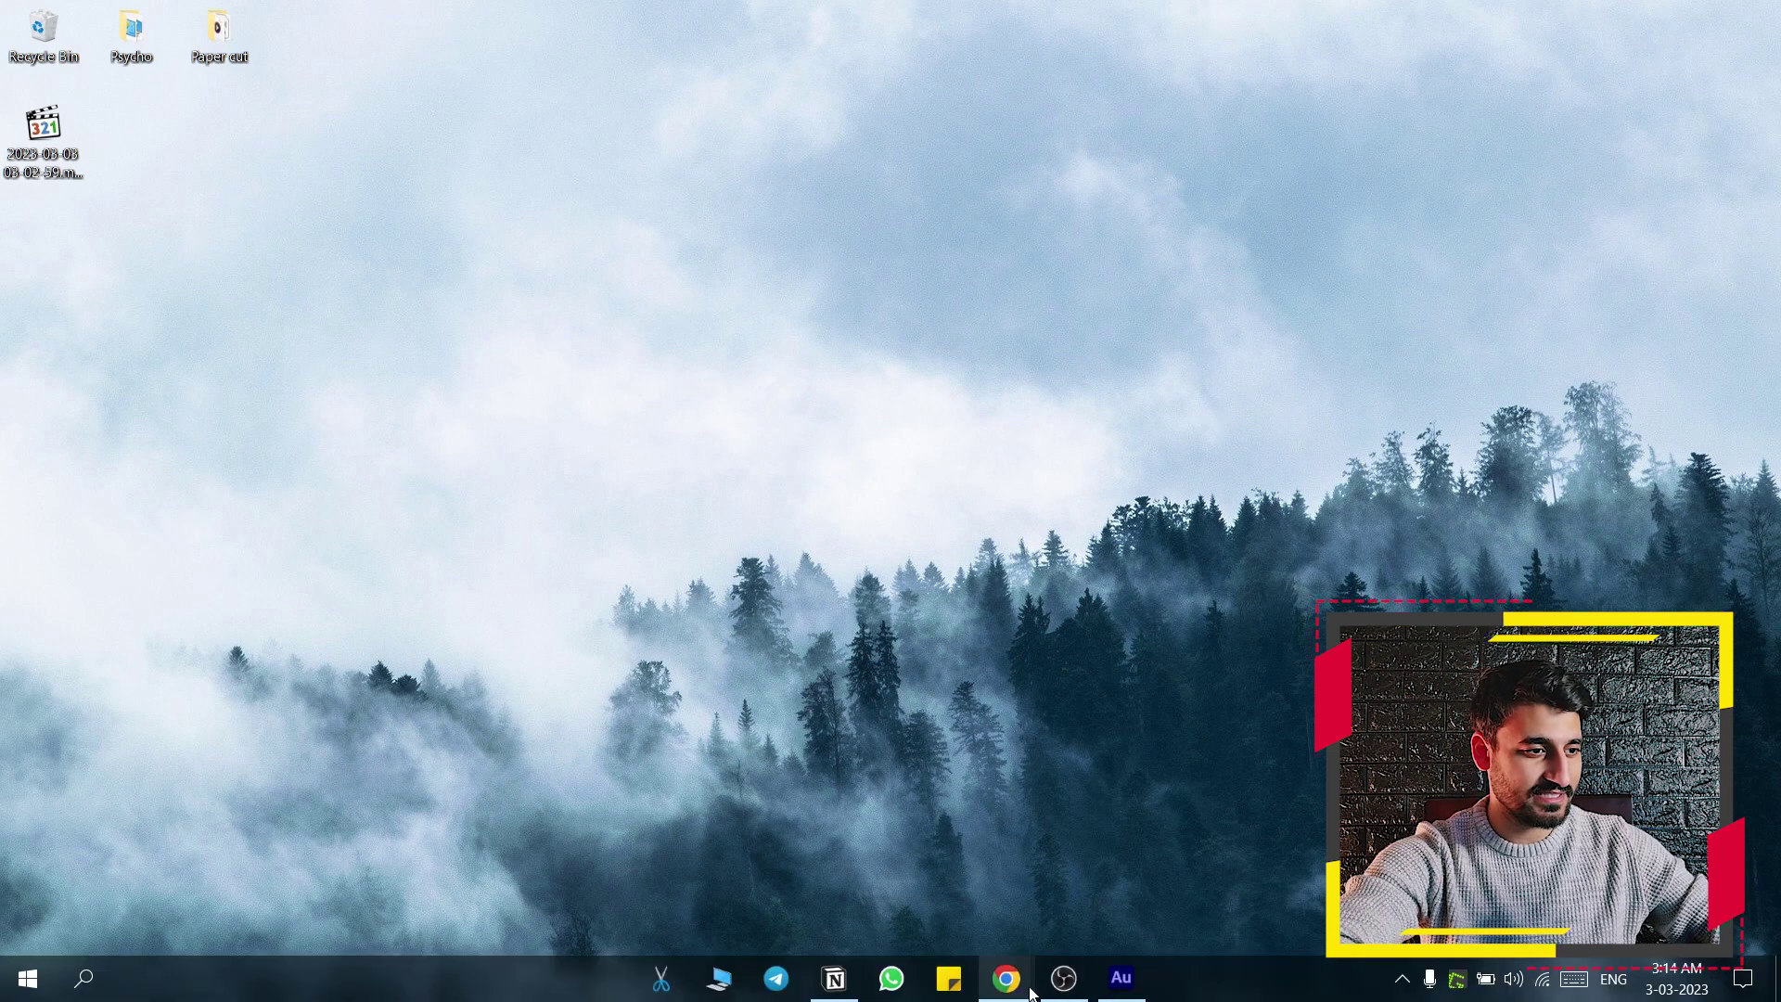
Return to the Chrome window and bring back the hidden screen-sharing bar
{"action": "mouse_move", "coordinate": [1006, 979]}
{"action": "left_click", "coordinate": [894, 872]}
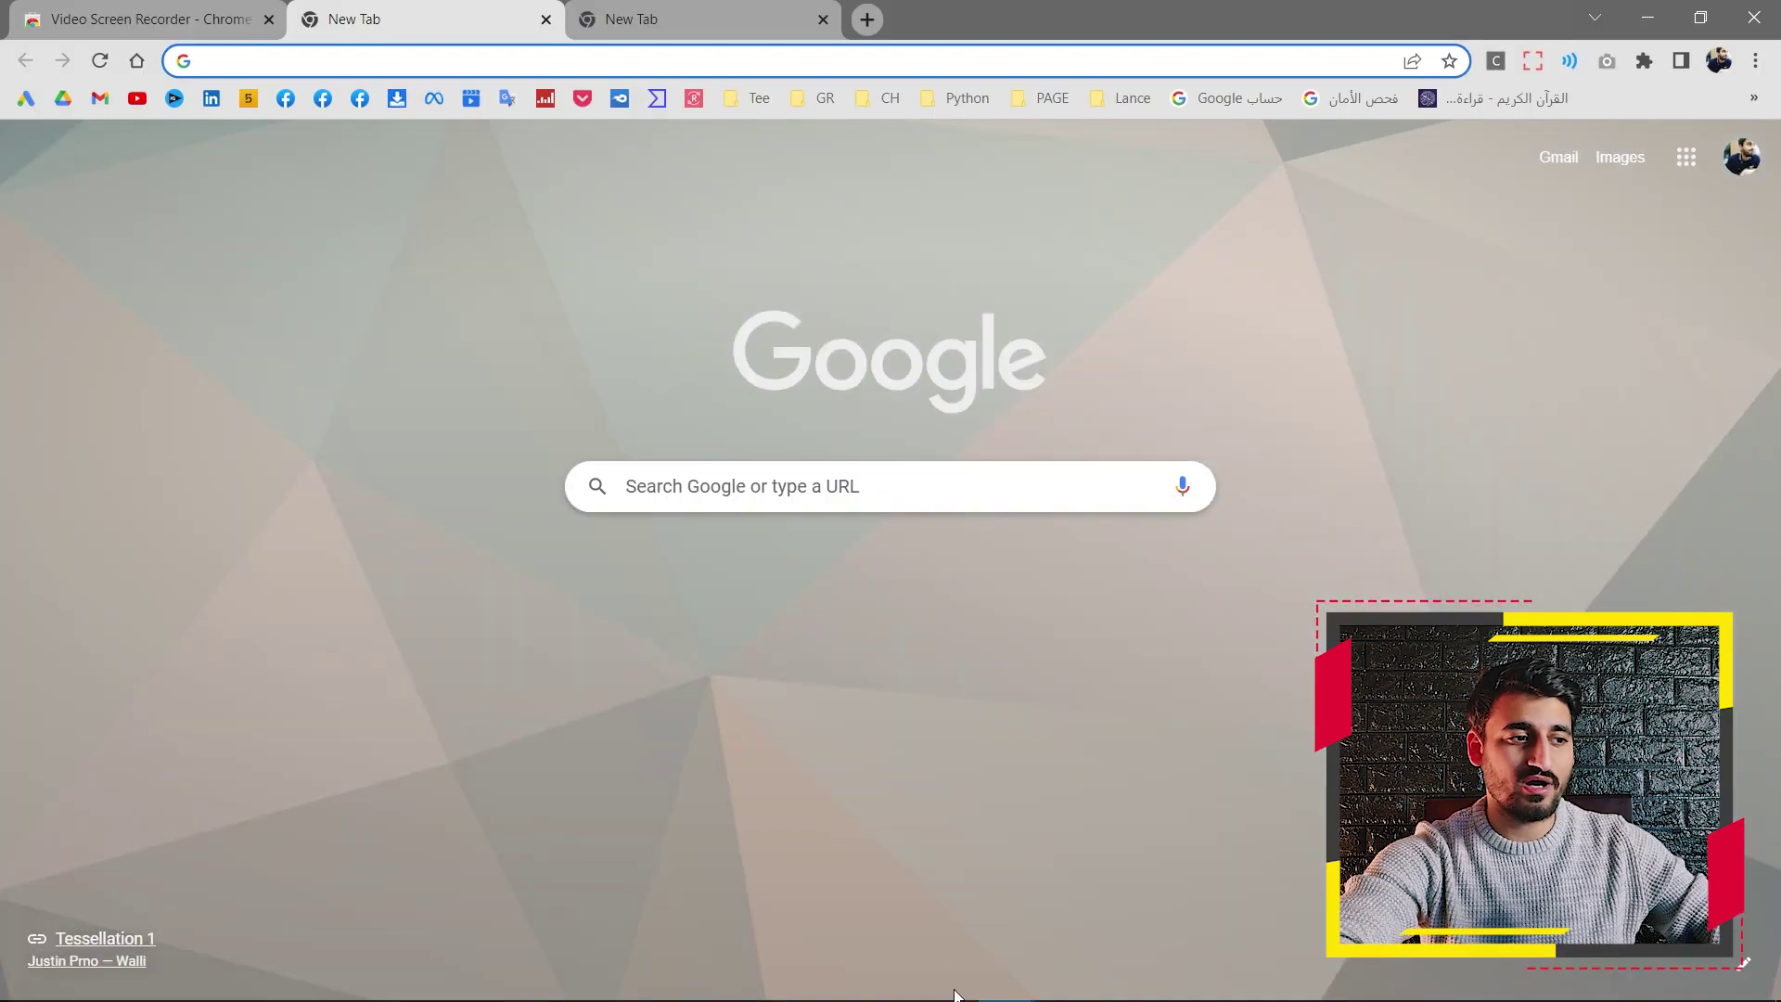
{"action": "mouse_move", "coordinate": [1006, 984]}
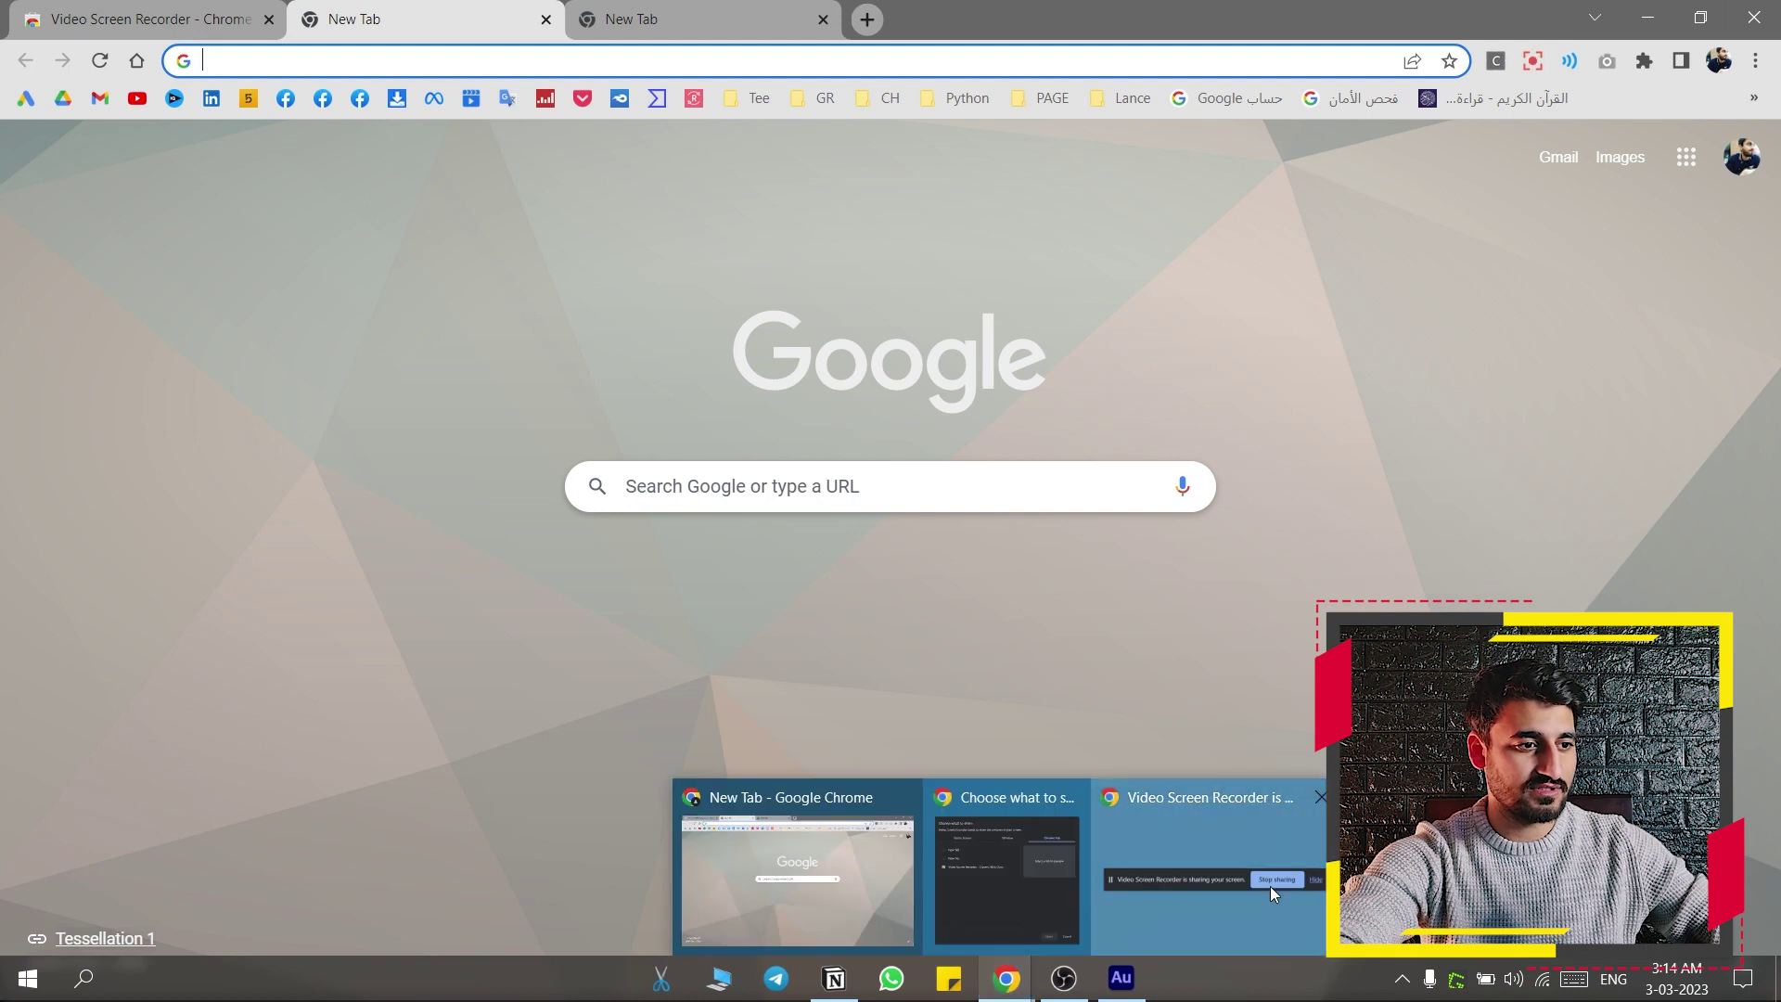
{"action": "left_click", "coordinate": [1270, 887]}
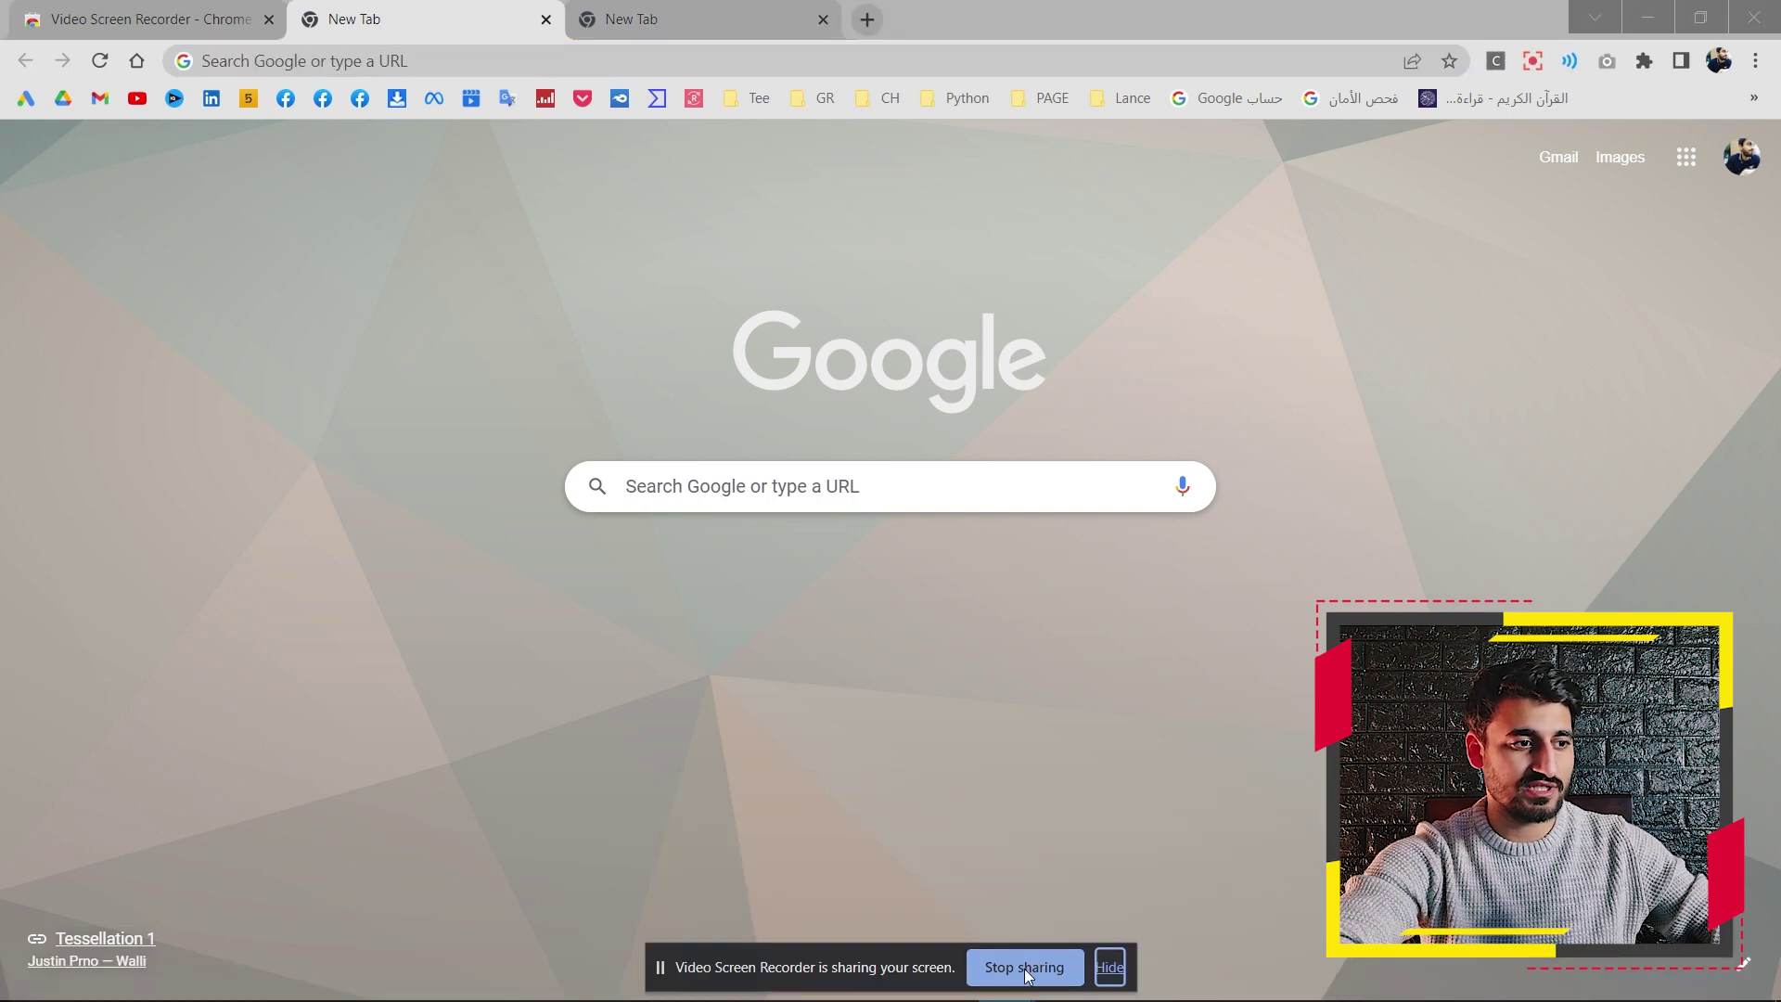
Stop the Video Screen Recorder recording and open the downloaded .webm file
{"action": "left_click", "coordinate": [1535, 67]}
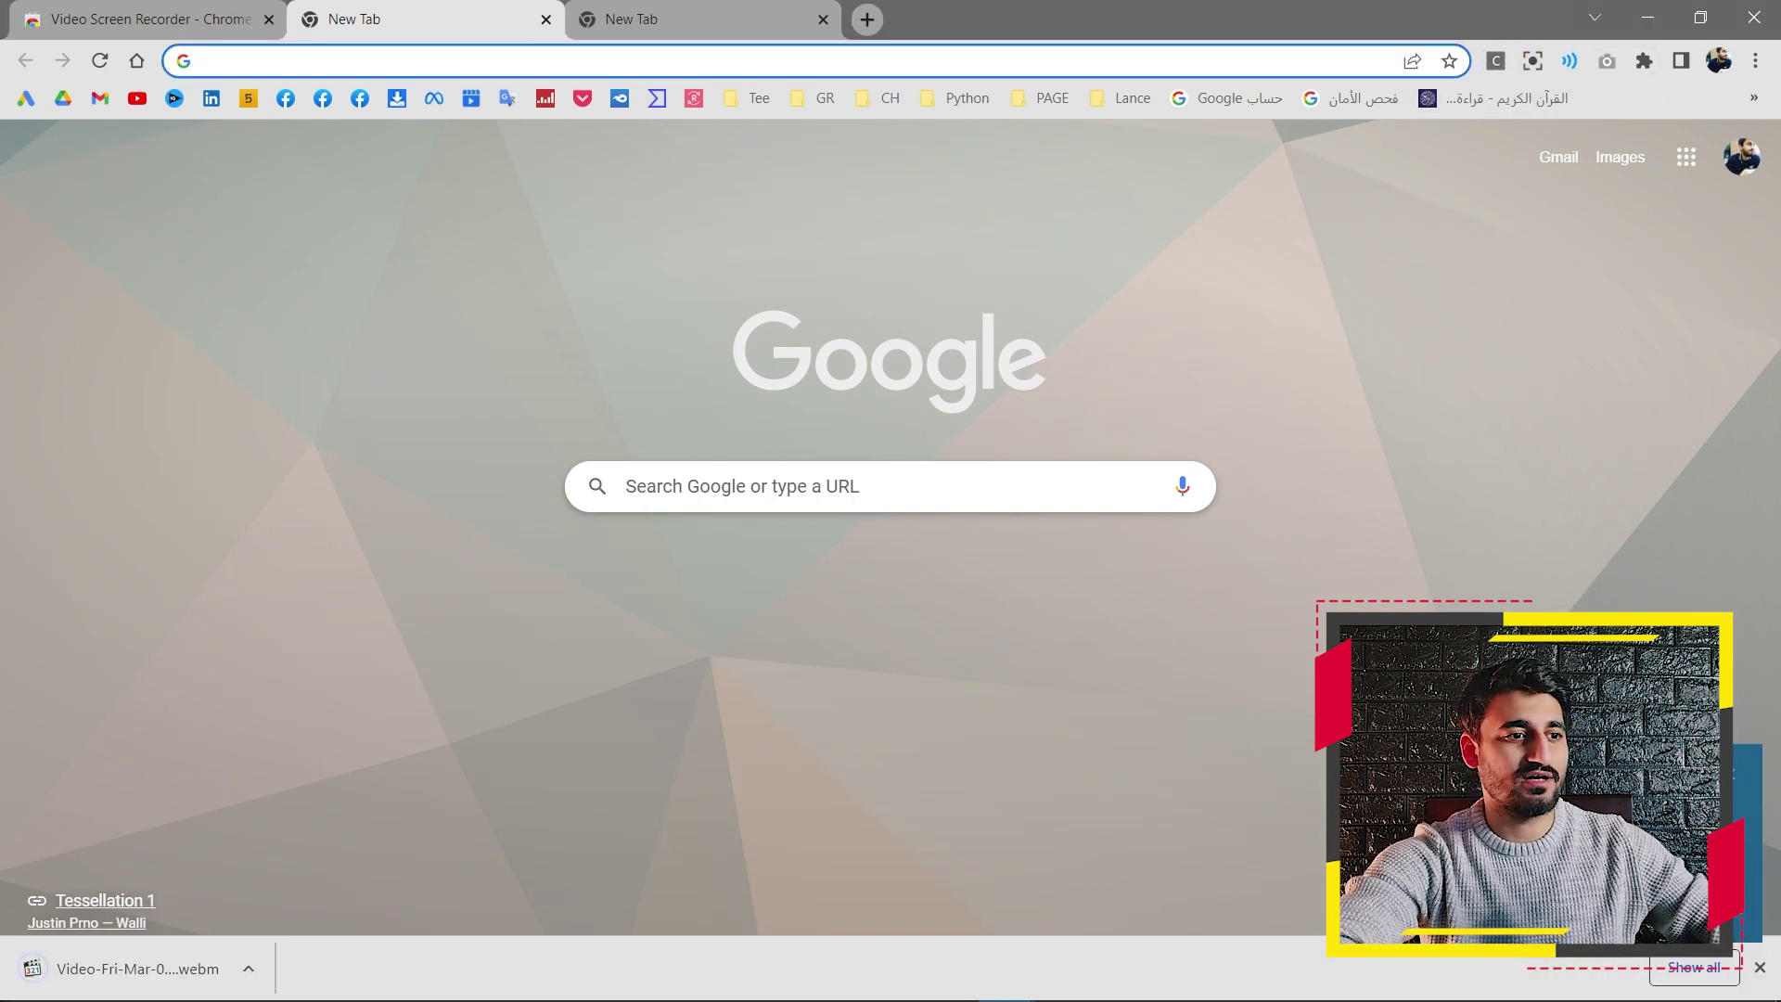
{"action": "left_click", "coordinate": [252, 969]}
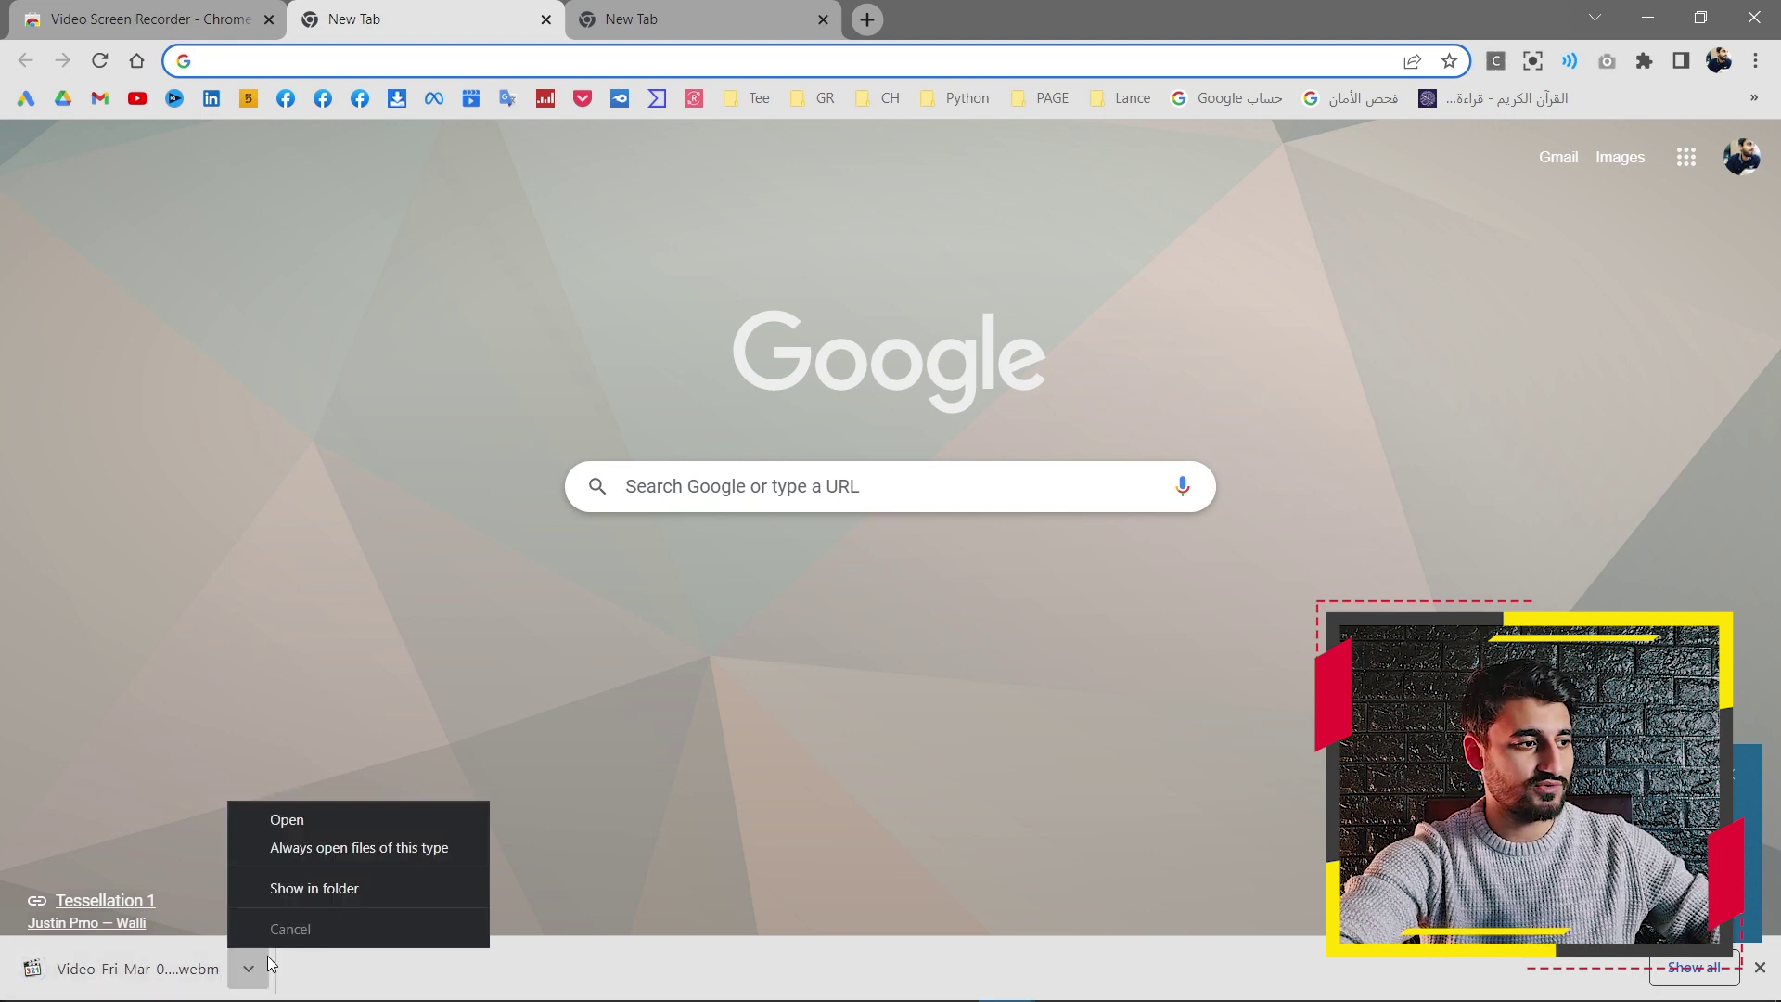
{"action": "left_click", "coordinate": [310, 820]}
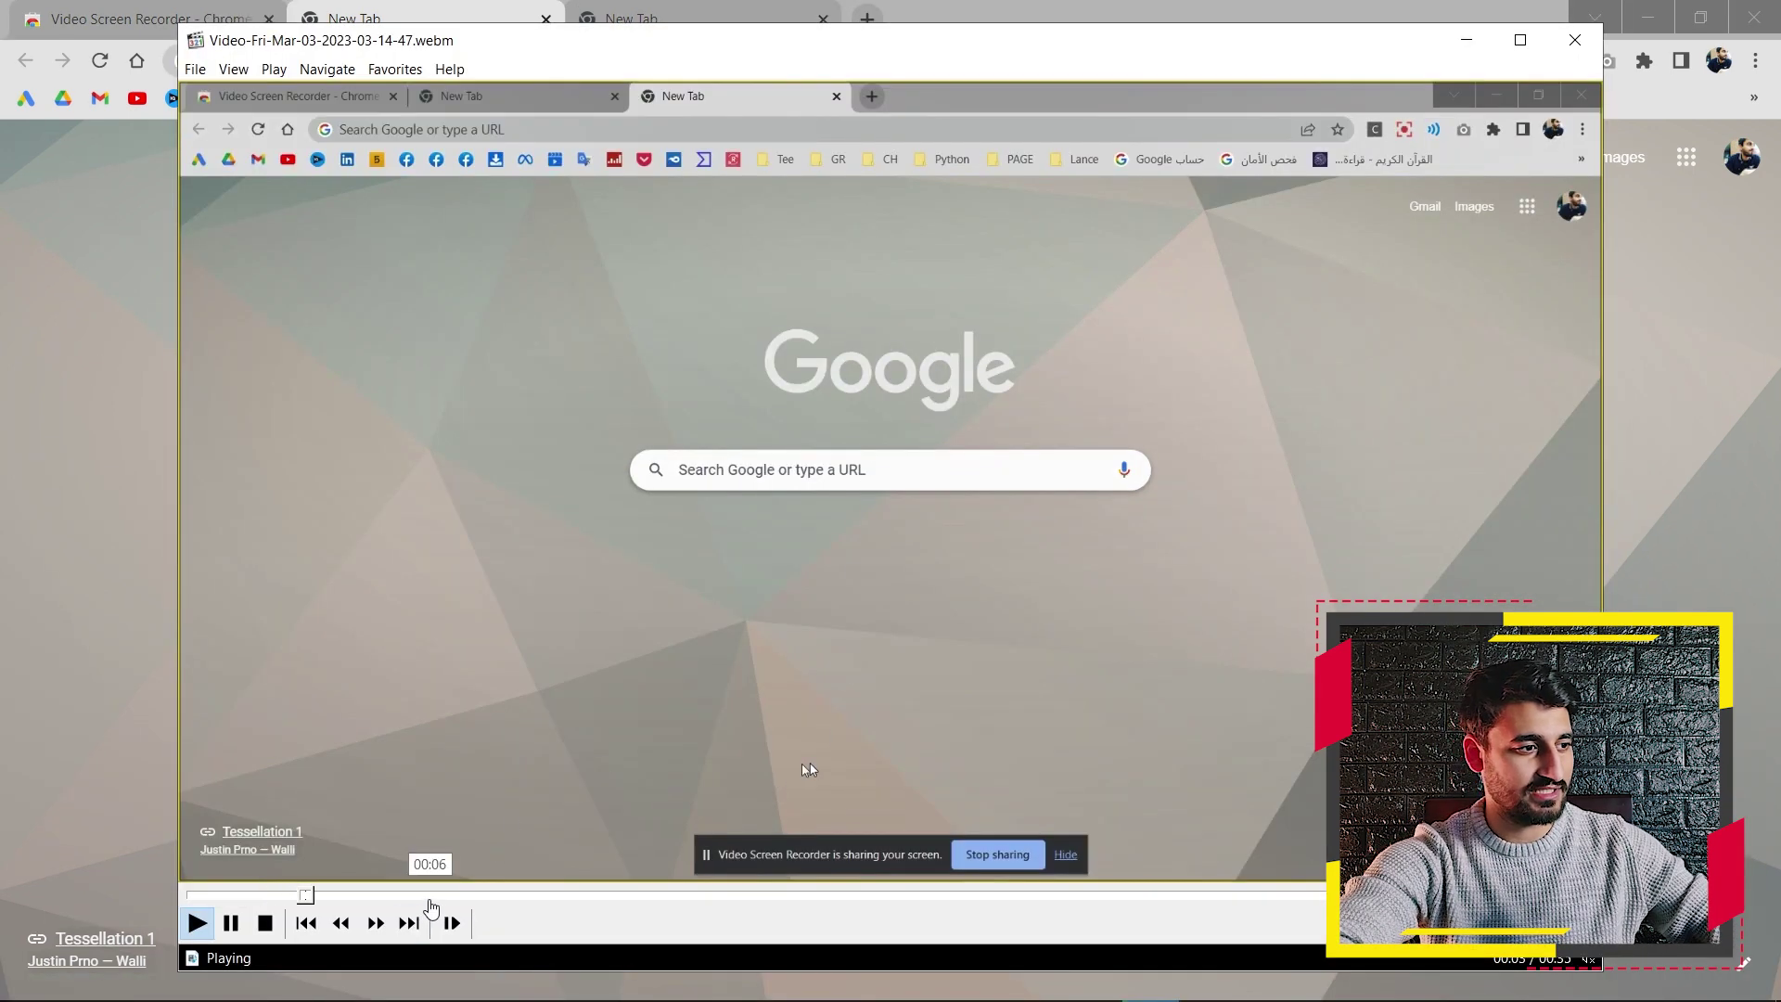
Skim through the recorded video up to the 00:32 mark, pause it, and close the player
{"action": "left_click", "coordinate": [431, 895]}
{"action": "left_click", "coordinate": [546, 895]}
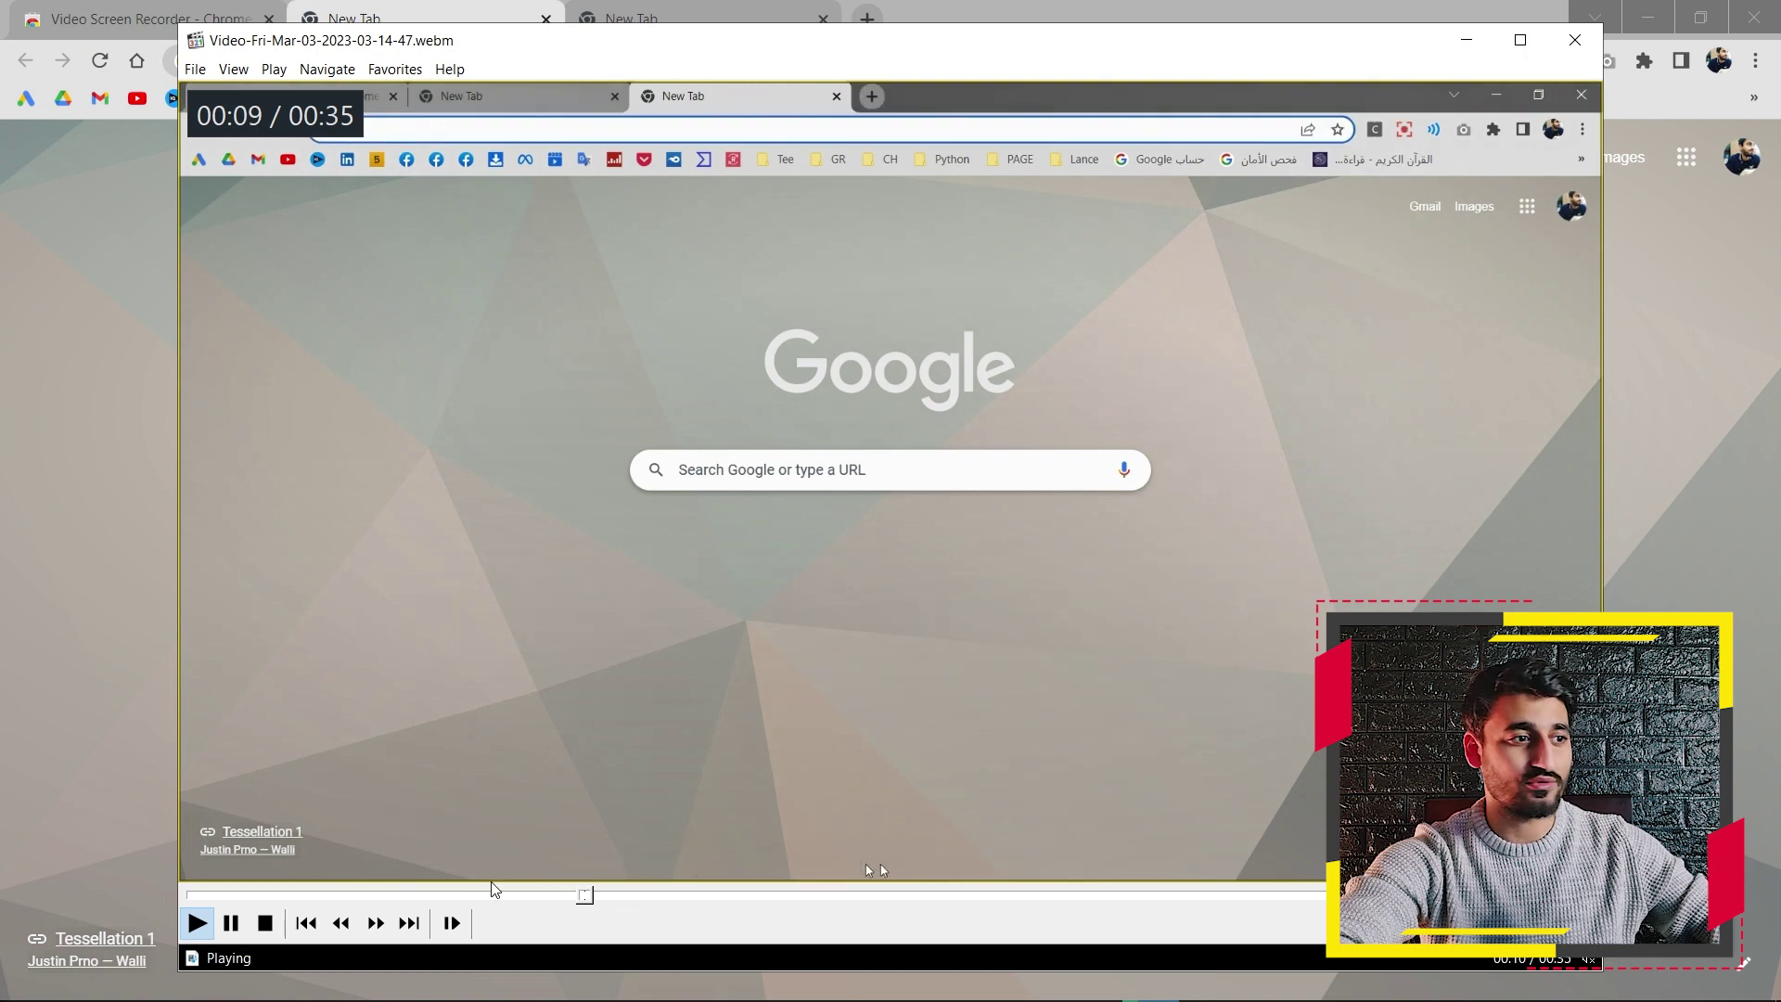
{"action": "key", "text": "space"}
{"action": "left_click", "coordinate": [861, 828]}
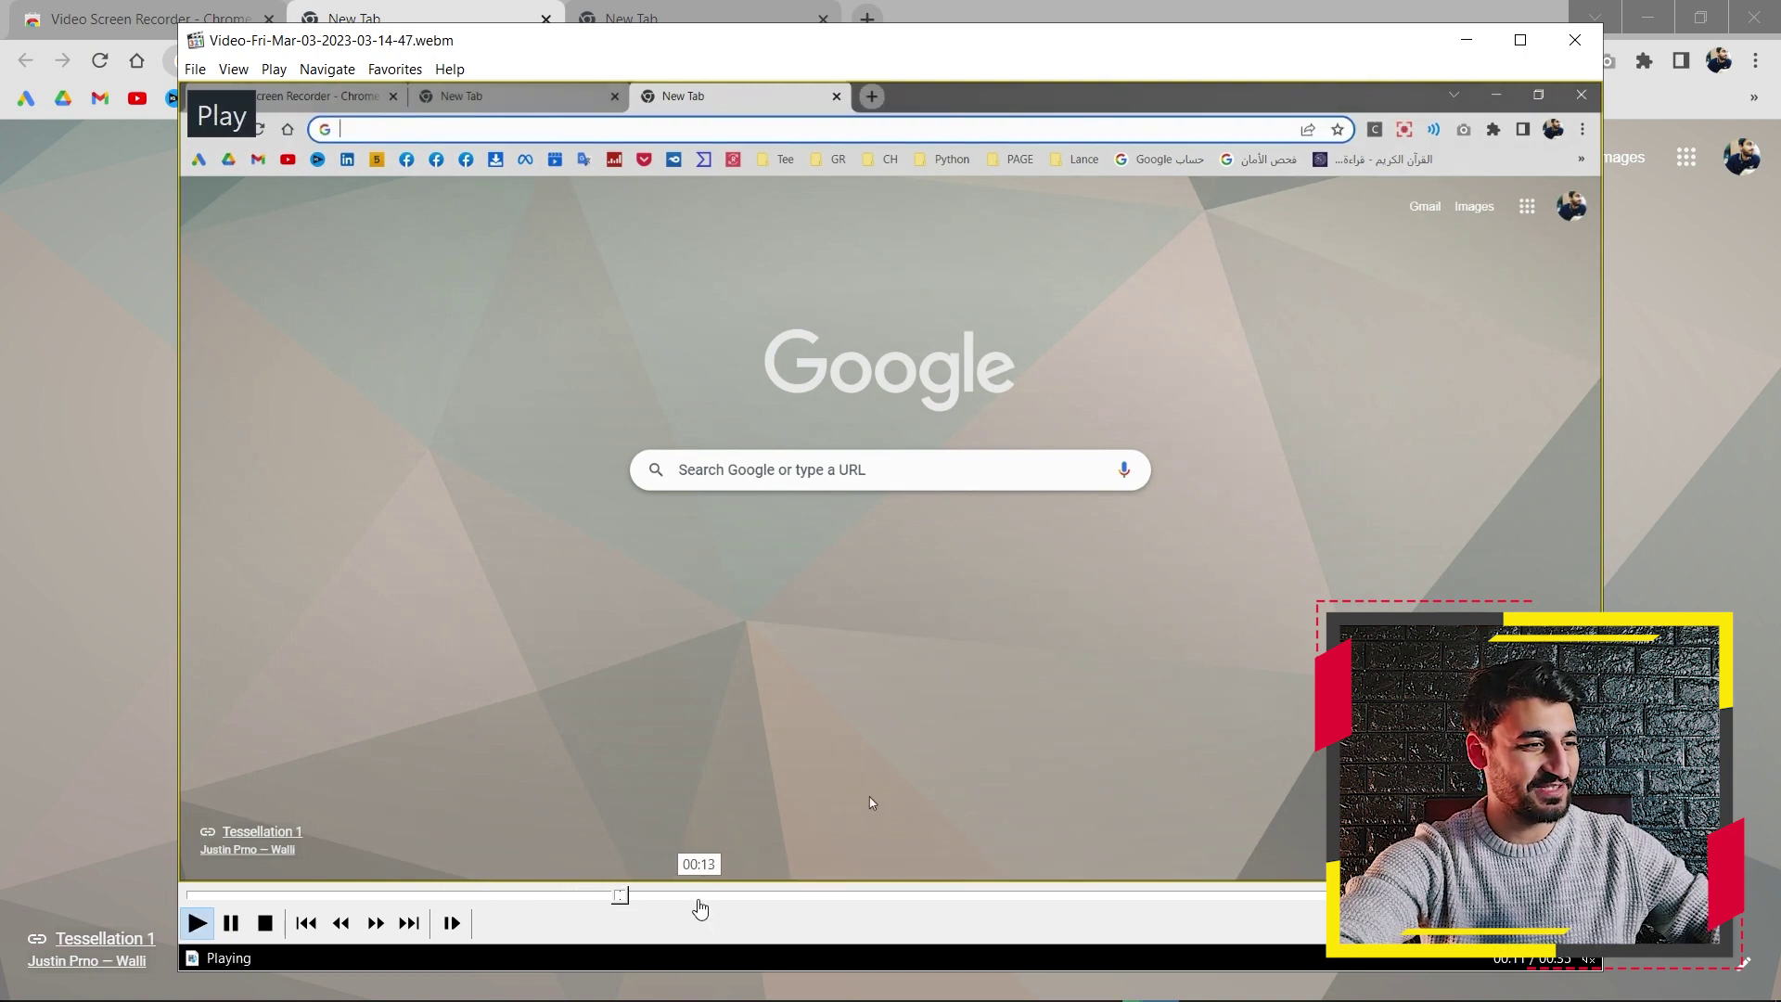
{"action": "left_click", "coordinate": [730, 906]}
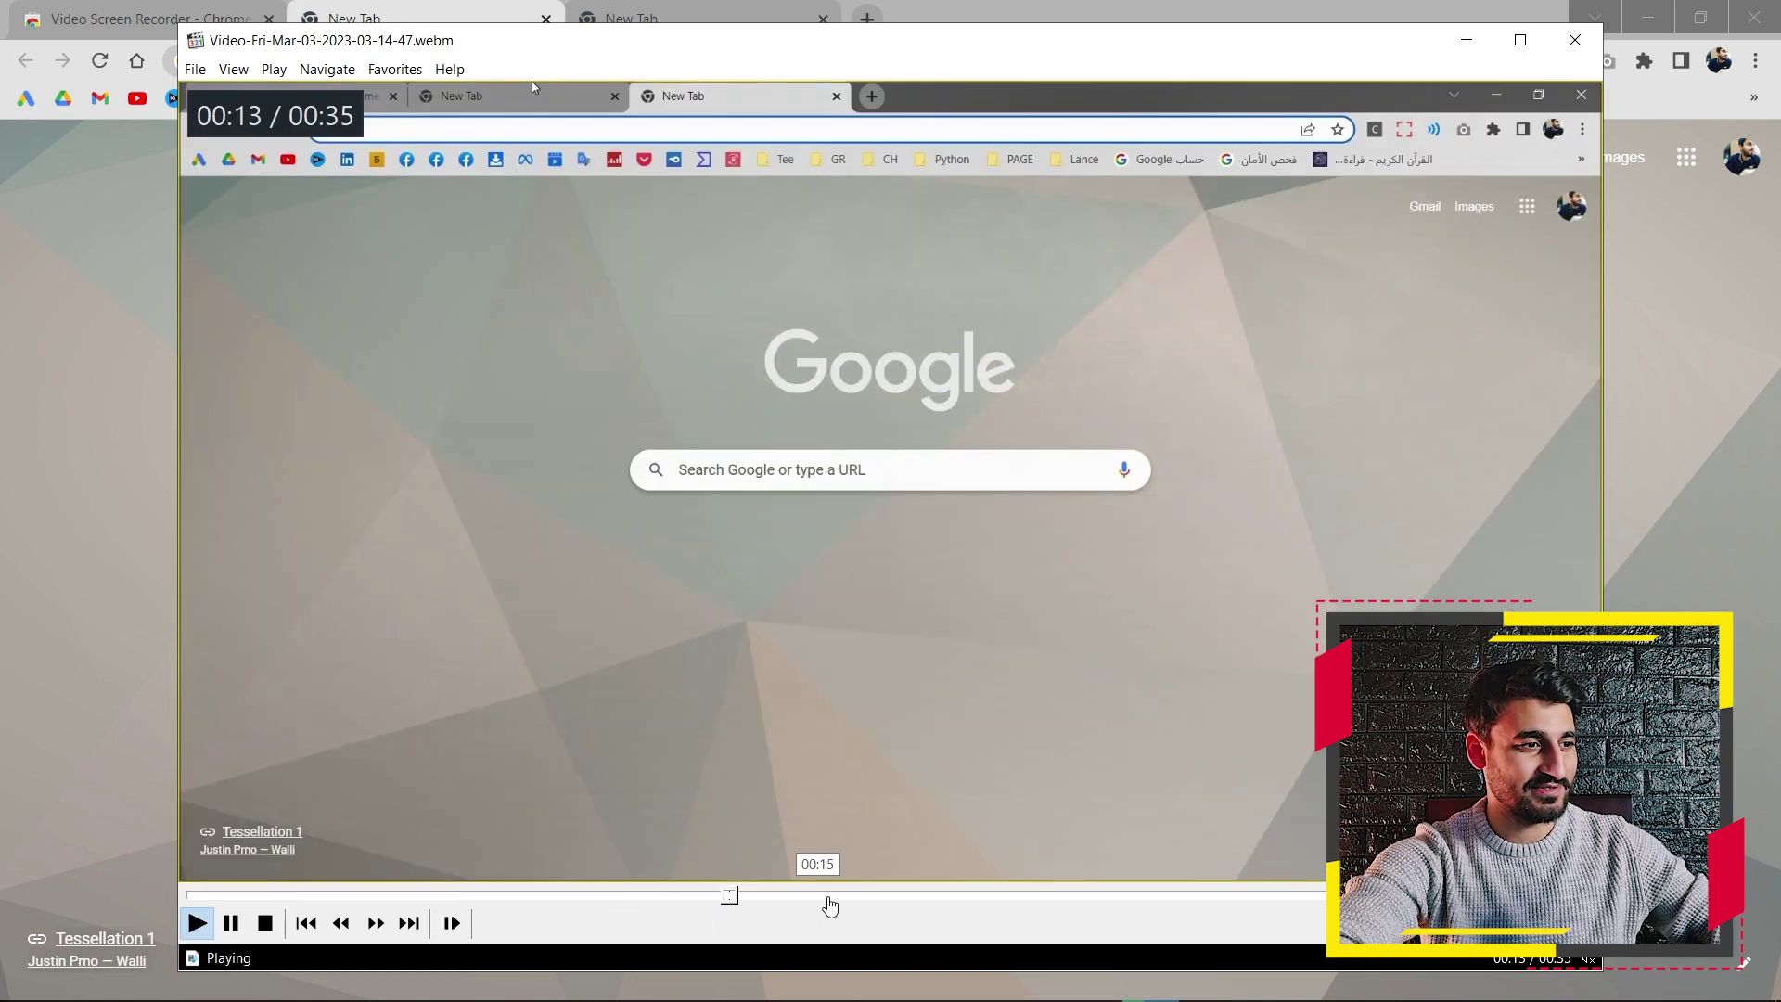
{"action": "left_click", "coordinate": [830, 906]}
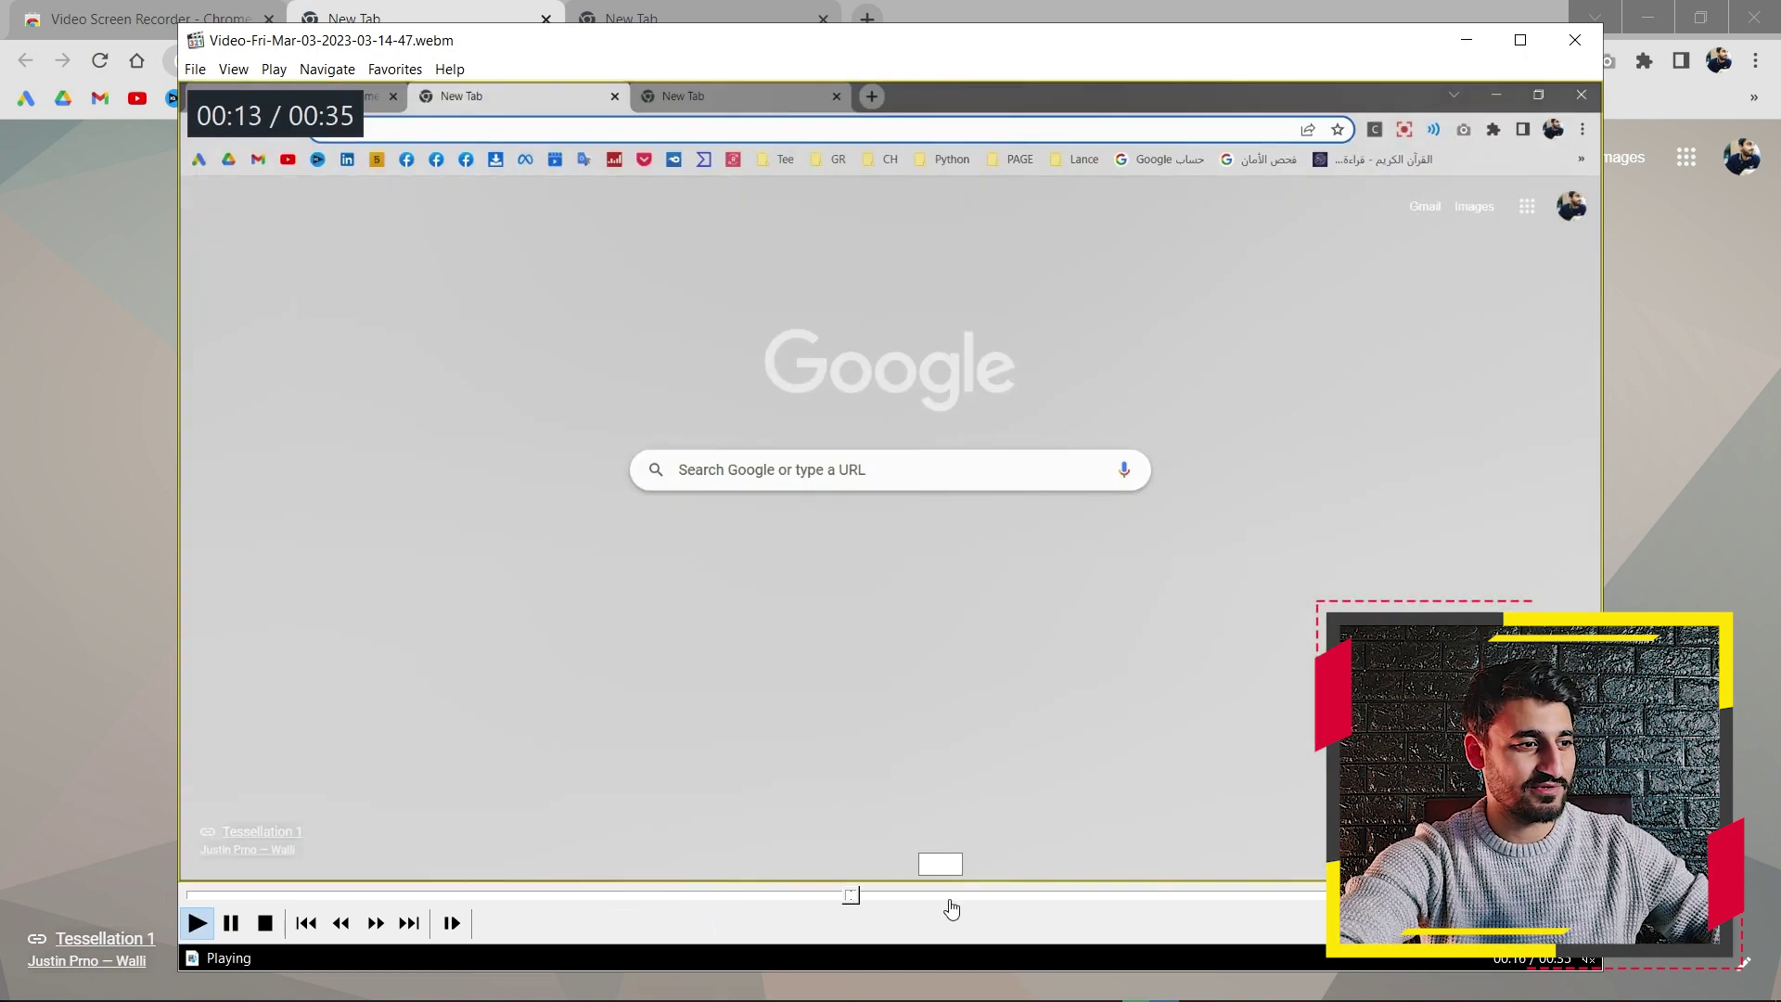
{"action": "left_click", "coordinate": [1020, 906]}
{"action": "left_click", "coordinate": [1210, 909]}
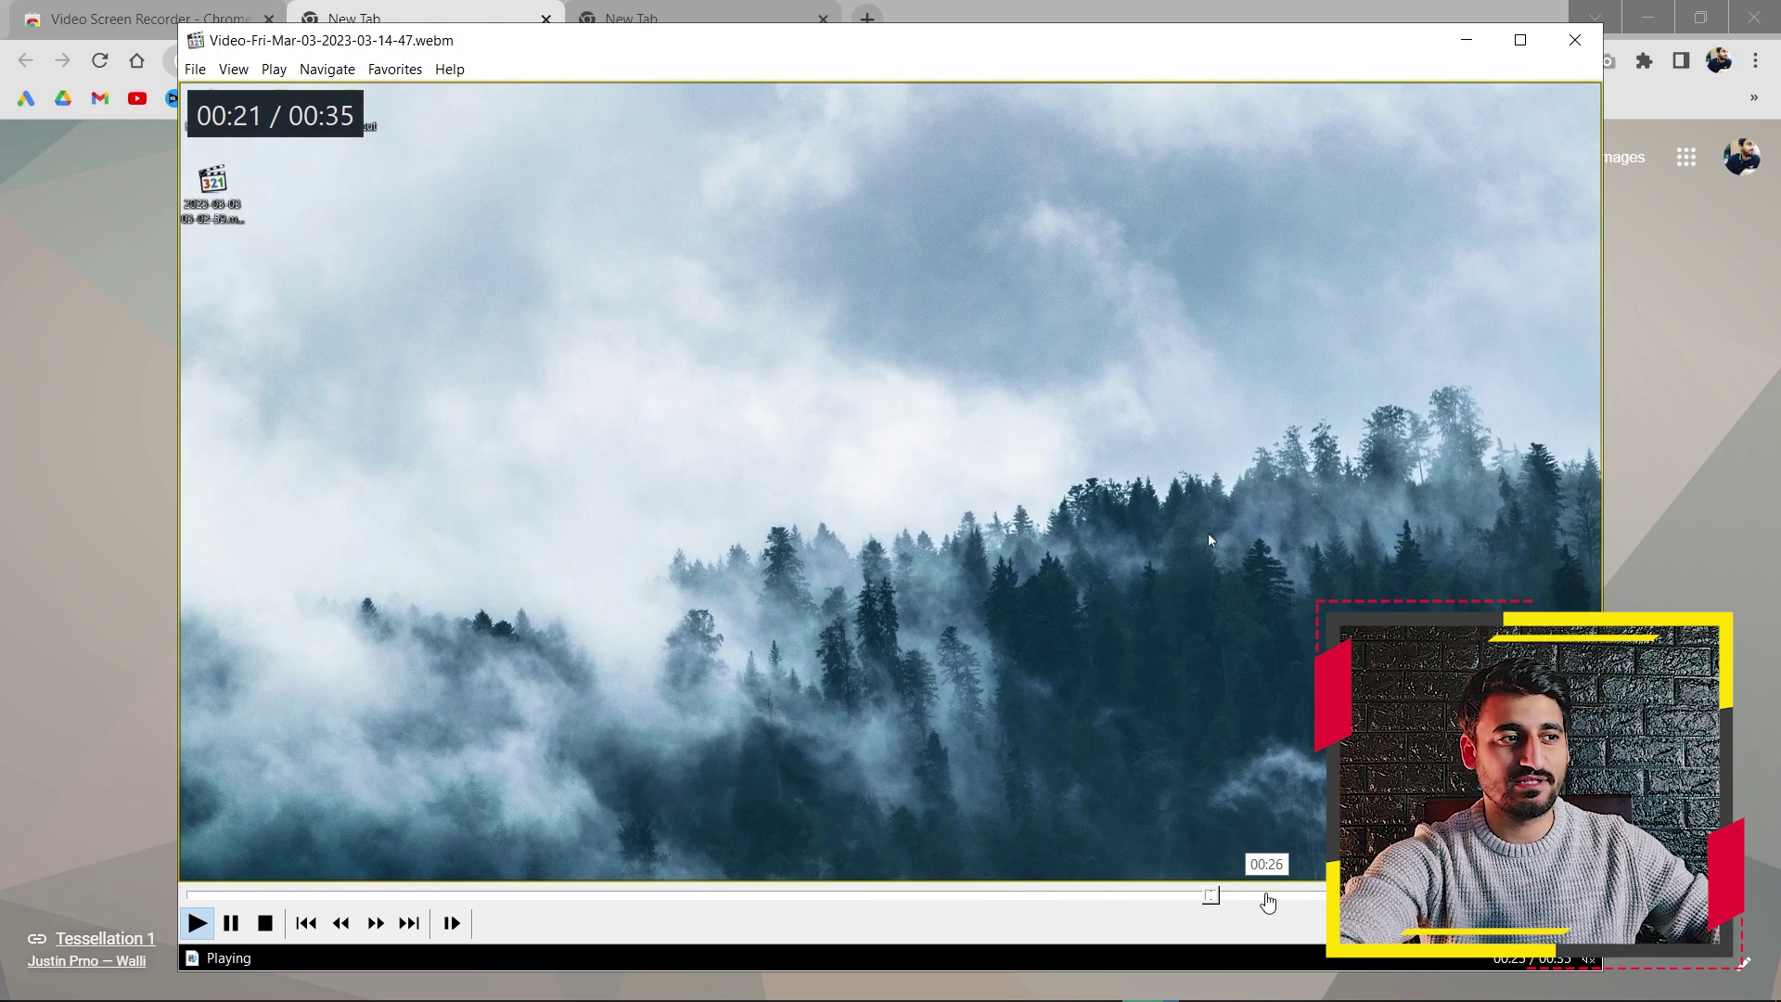
{"action": "left_click", "coordinate": [1301, 905]}
{"action": "left_click", "coordinate": [1454, 905]}
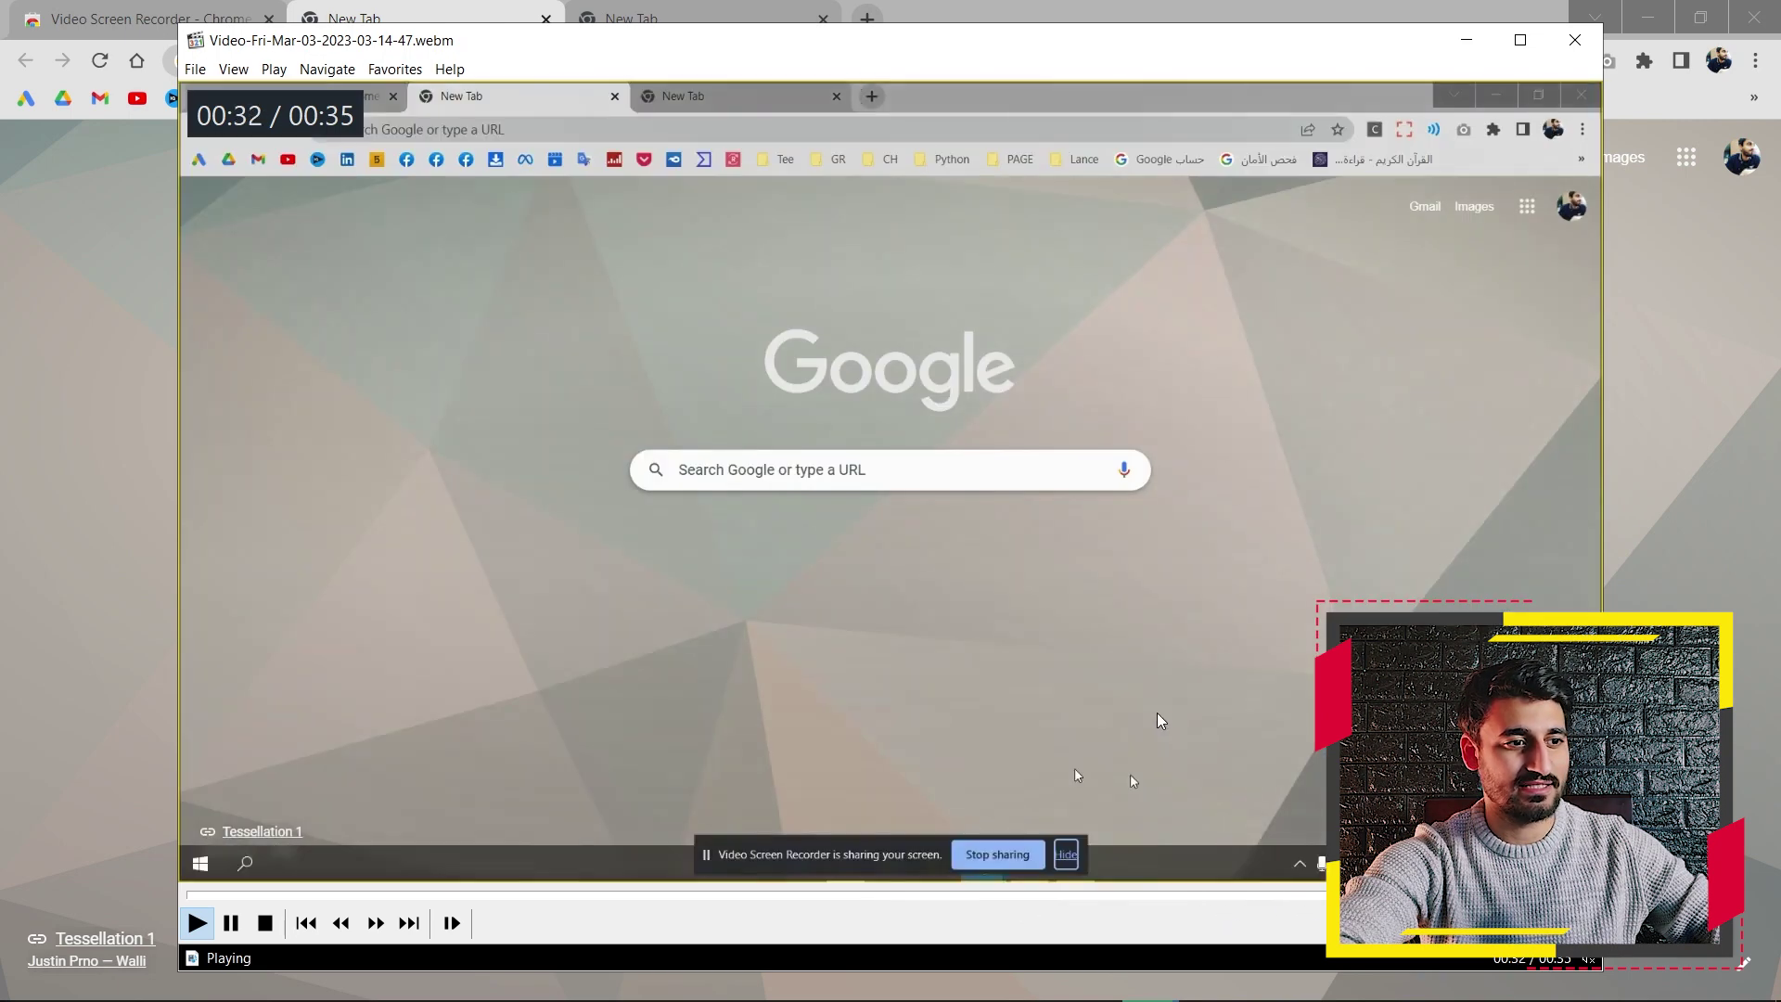
{"action": "key", "text": "space"}
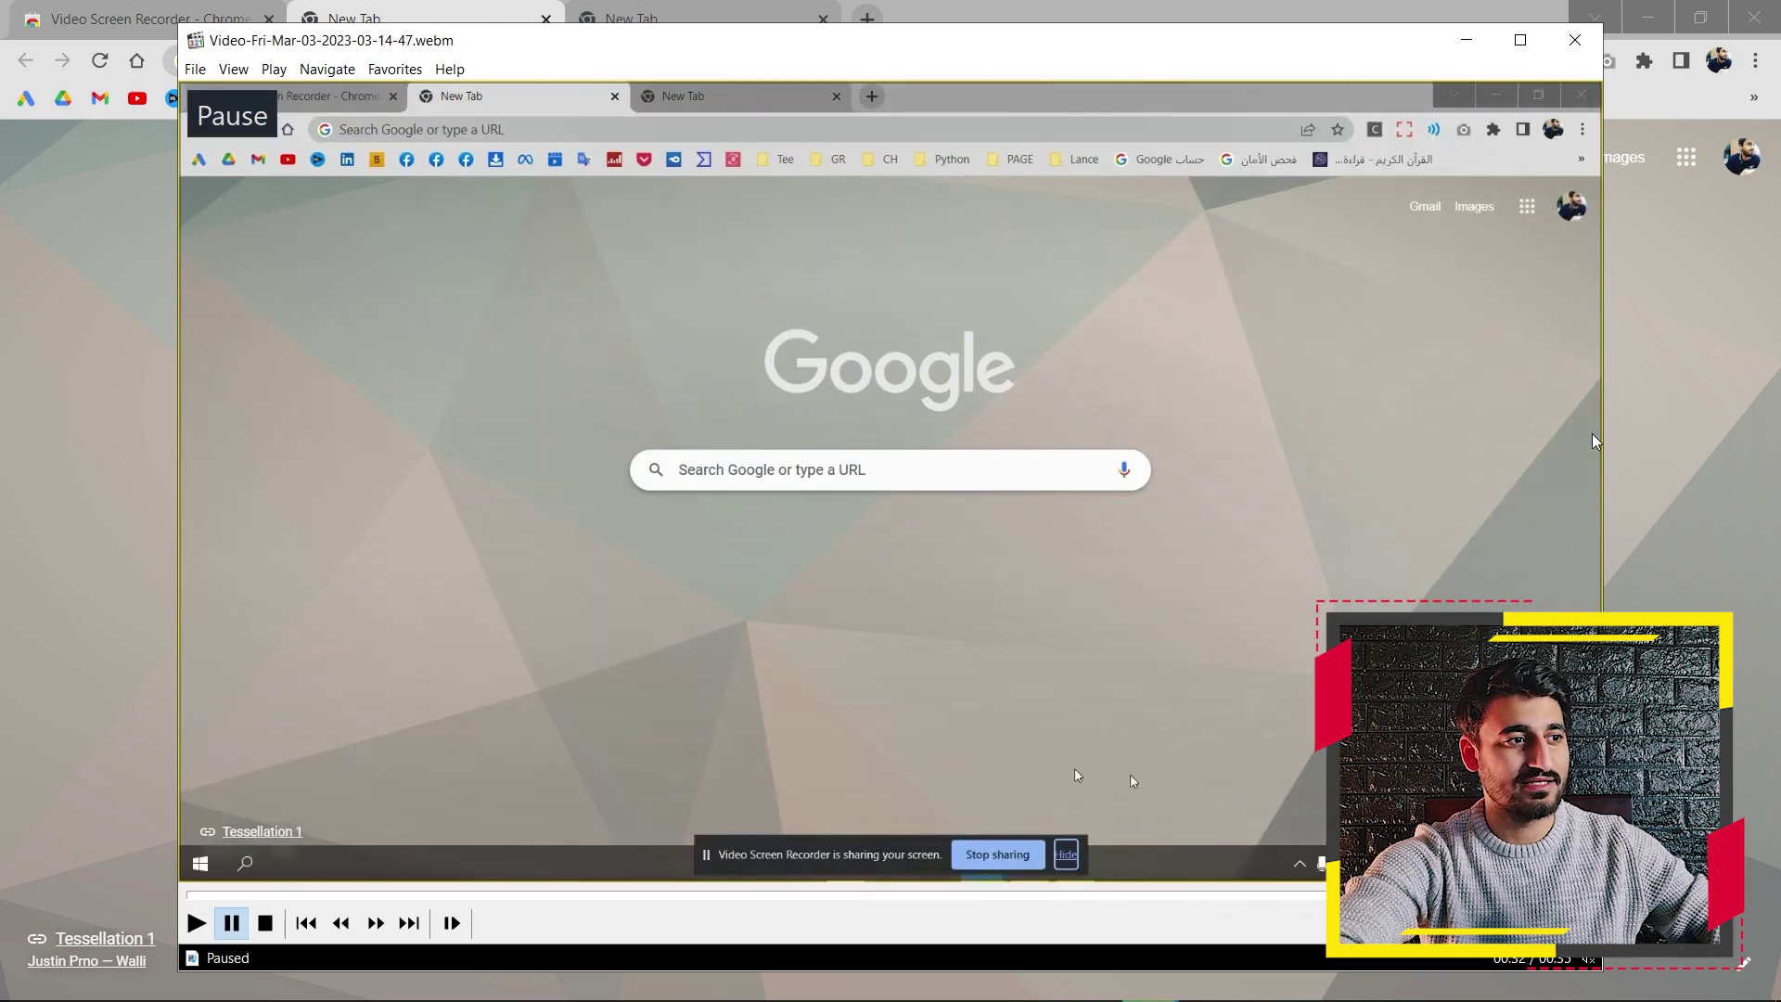
{"action": "left_click", "coordinate": [1574, 40]}
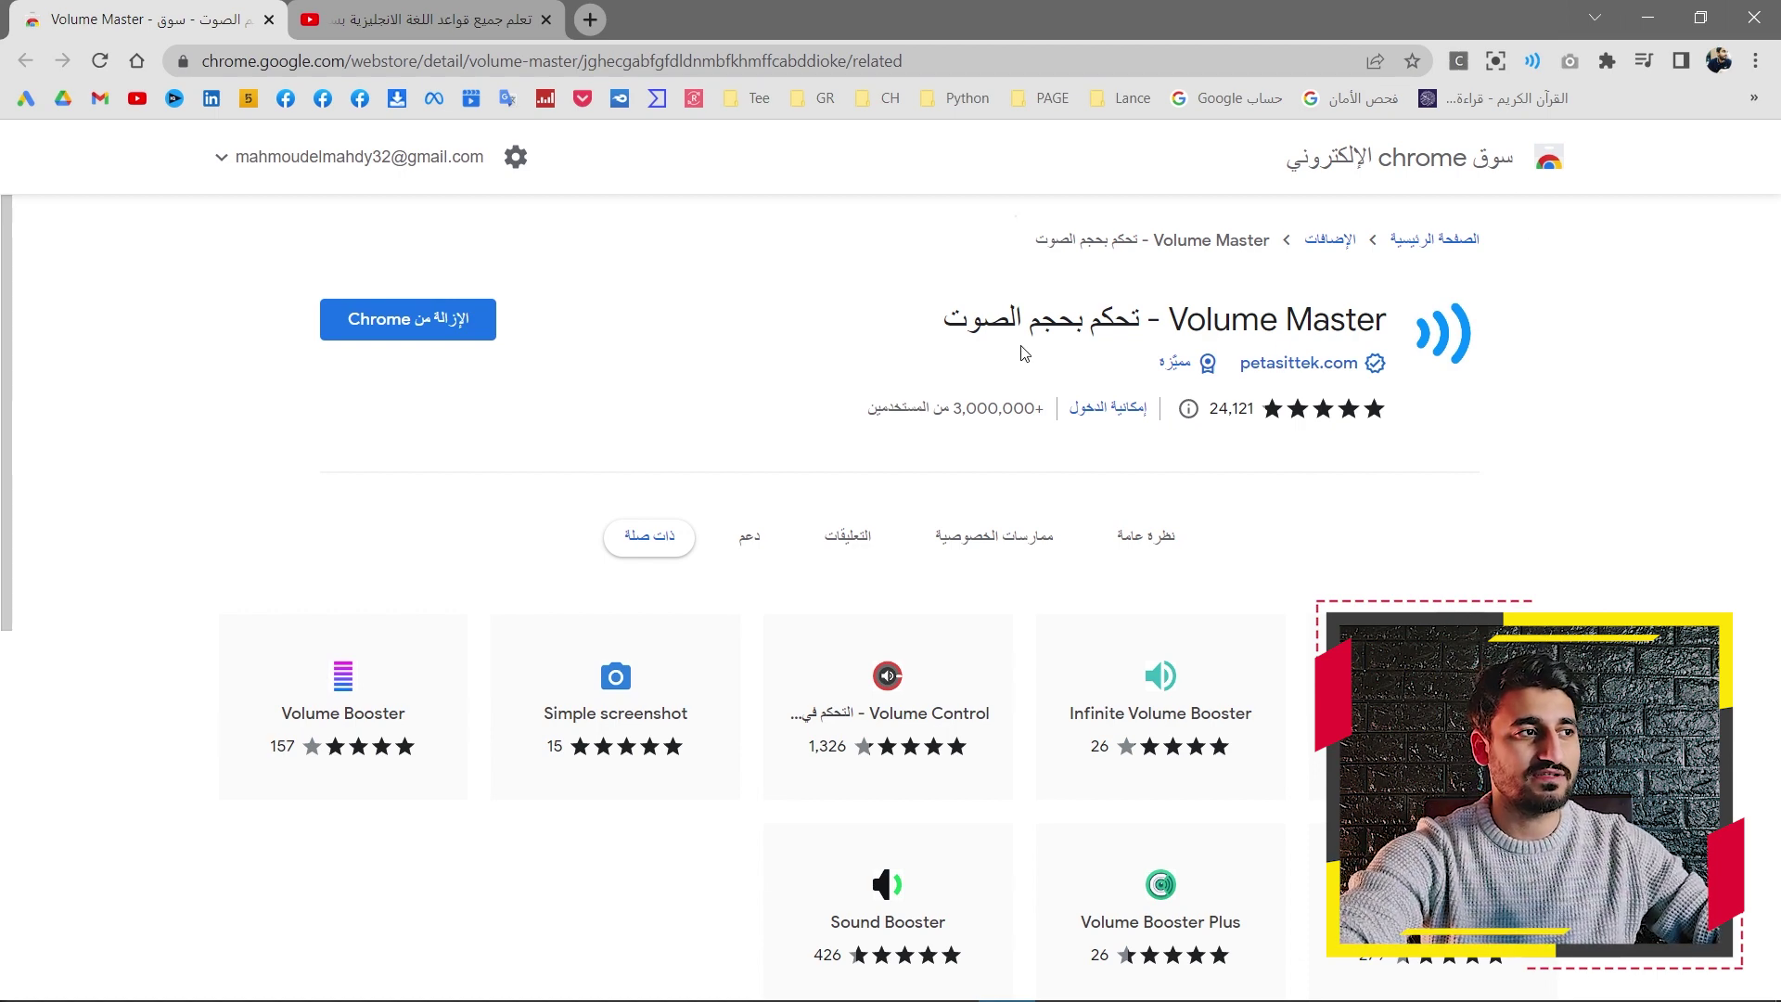
Switch to the YouTube tab with the English Grammar video, play it for a few seconds and pause it
{"action": "key", "text": "ctrl+Tab"}
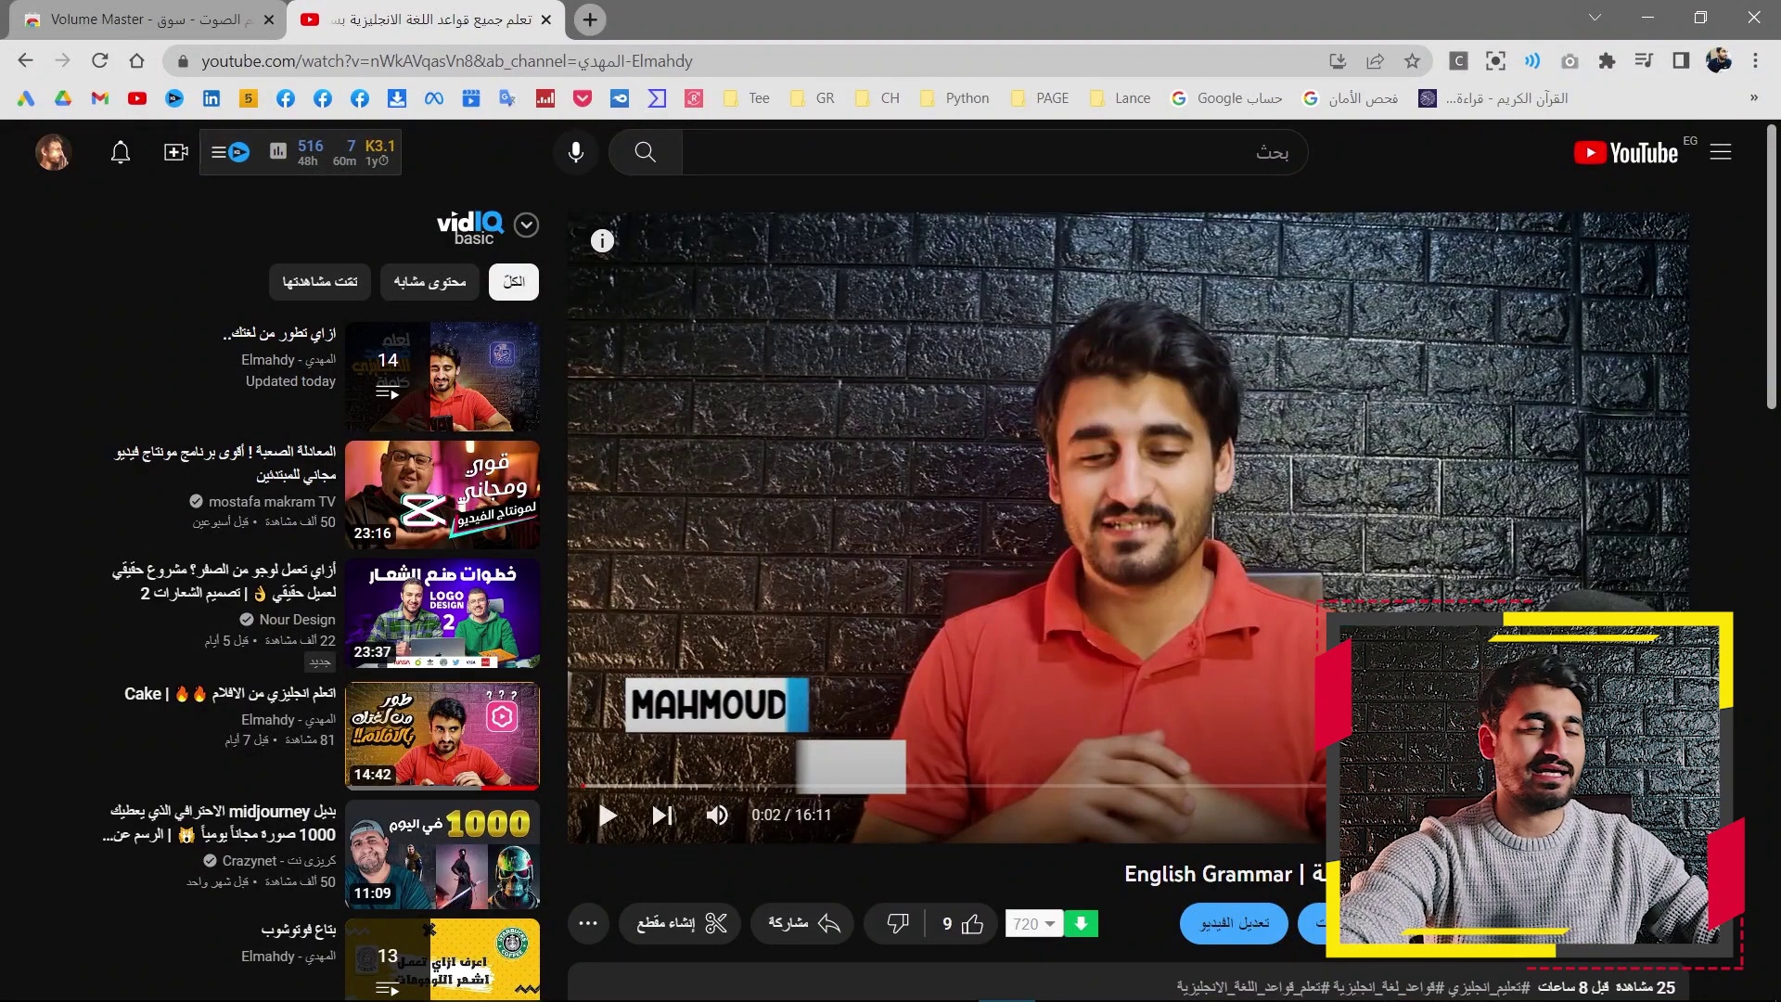
{"action": "left_click", "coordinate": [1319, 577]}
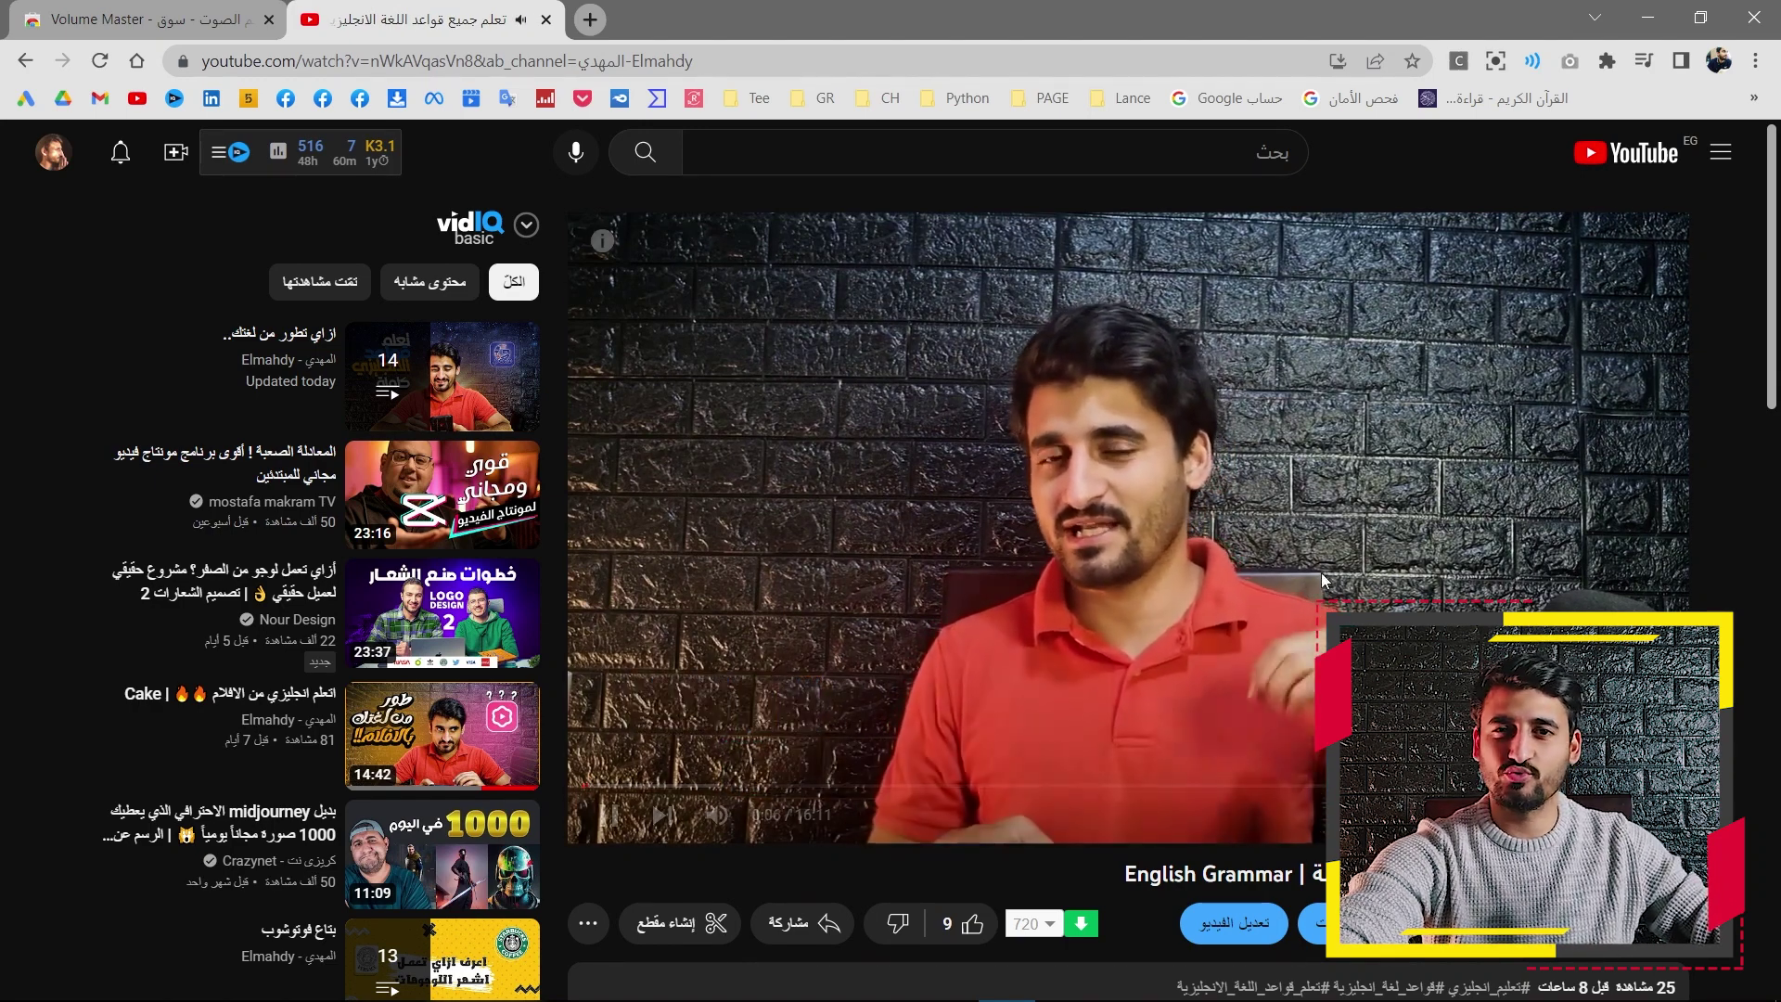
{"action": "left_click", "coordinate": [1324, 575]}
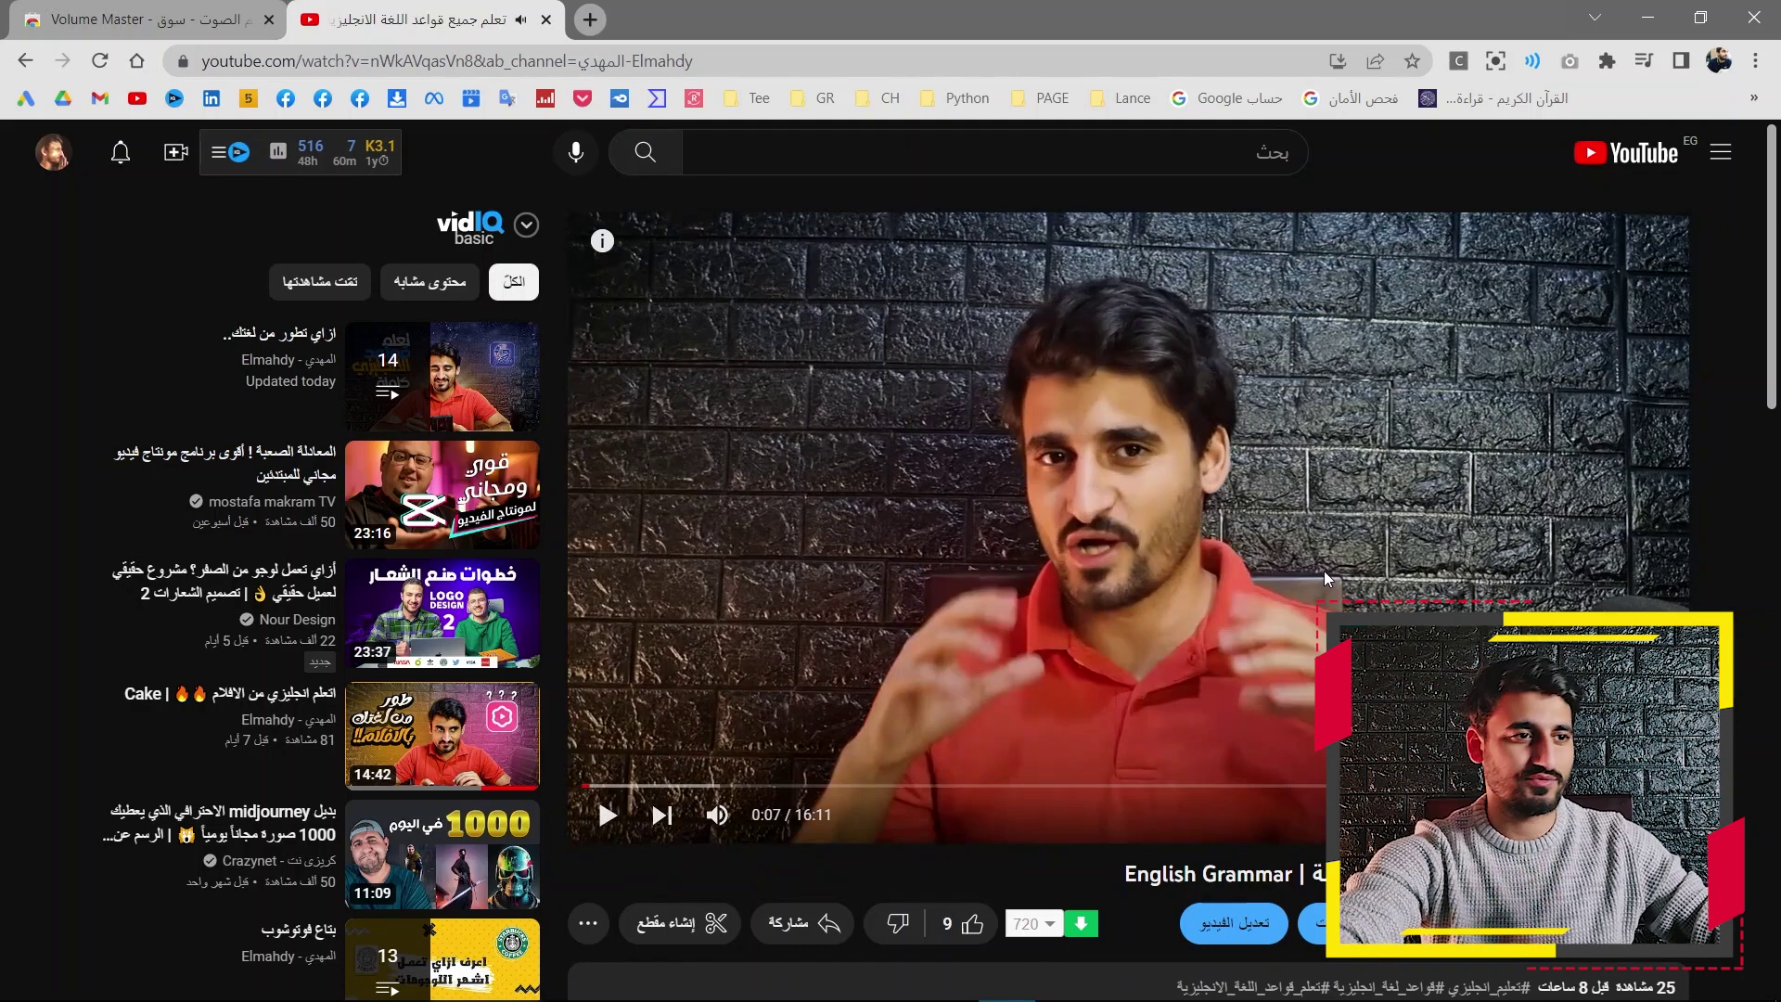
Open Volume Master, switch its theme to dark and return it to light
{"action": "left_click", "coordinate": [1536, 63]}
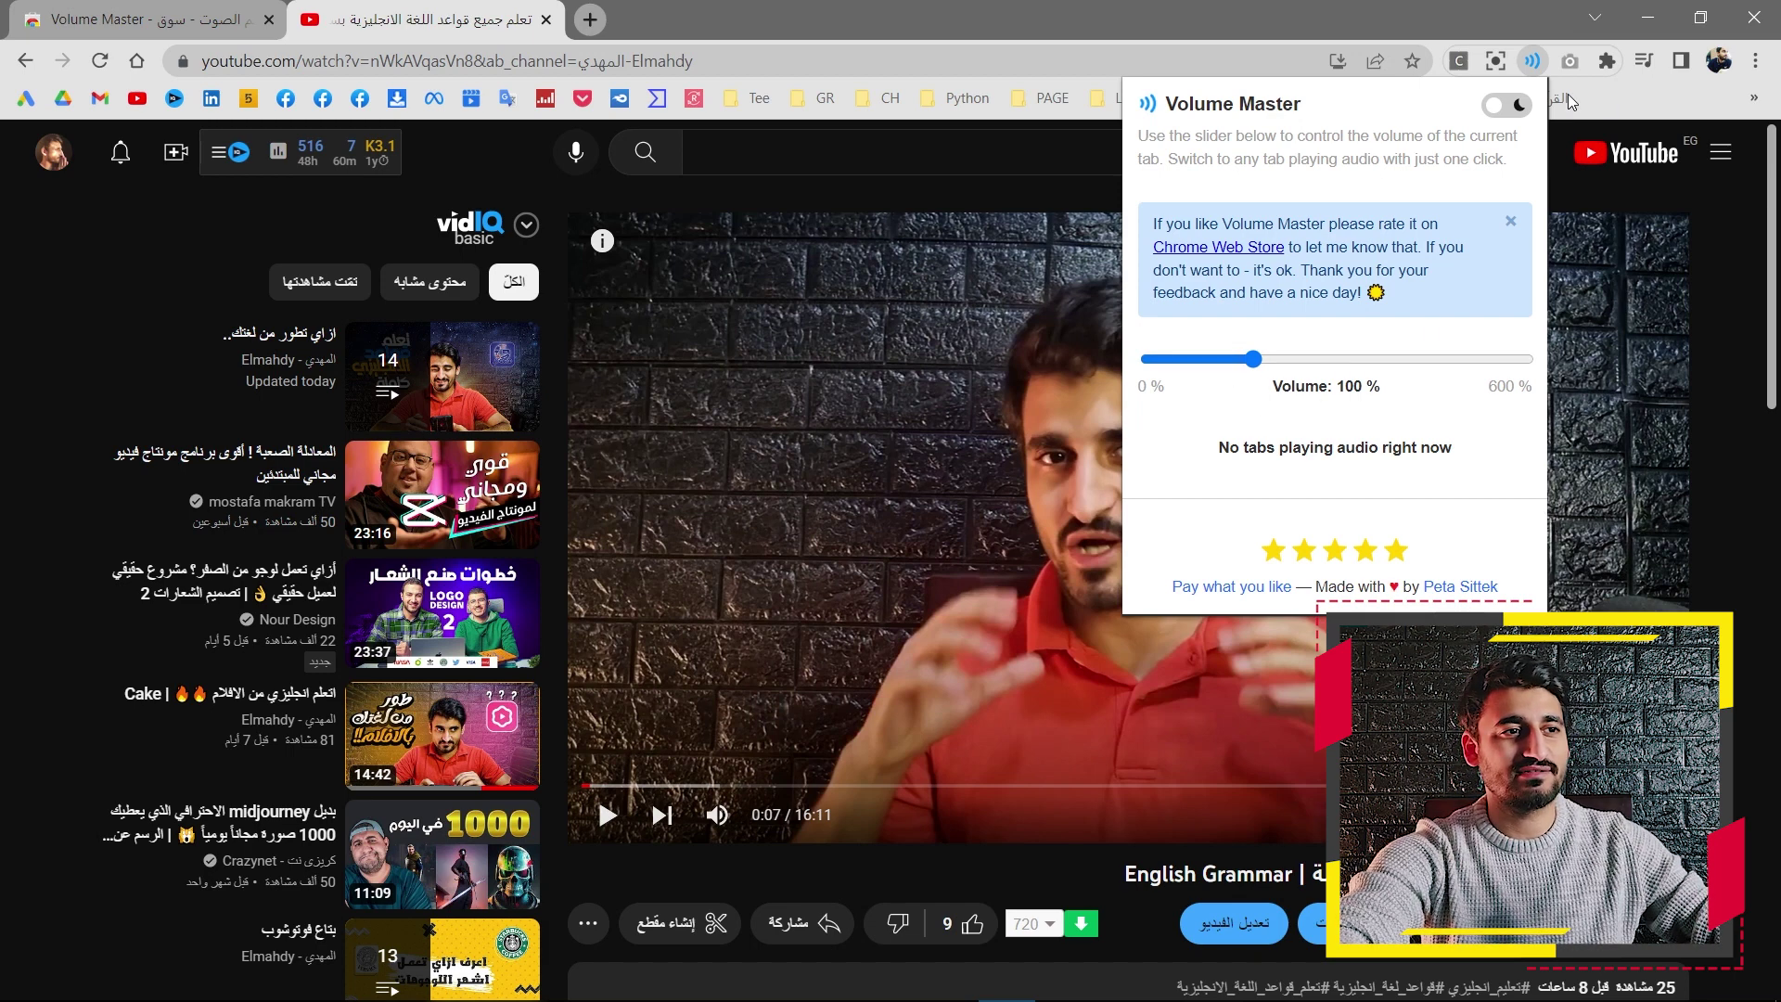
{"action": "left_click", "coordinate": [1505, 107]}
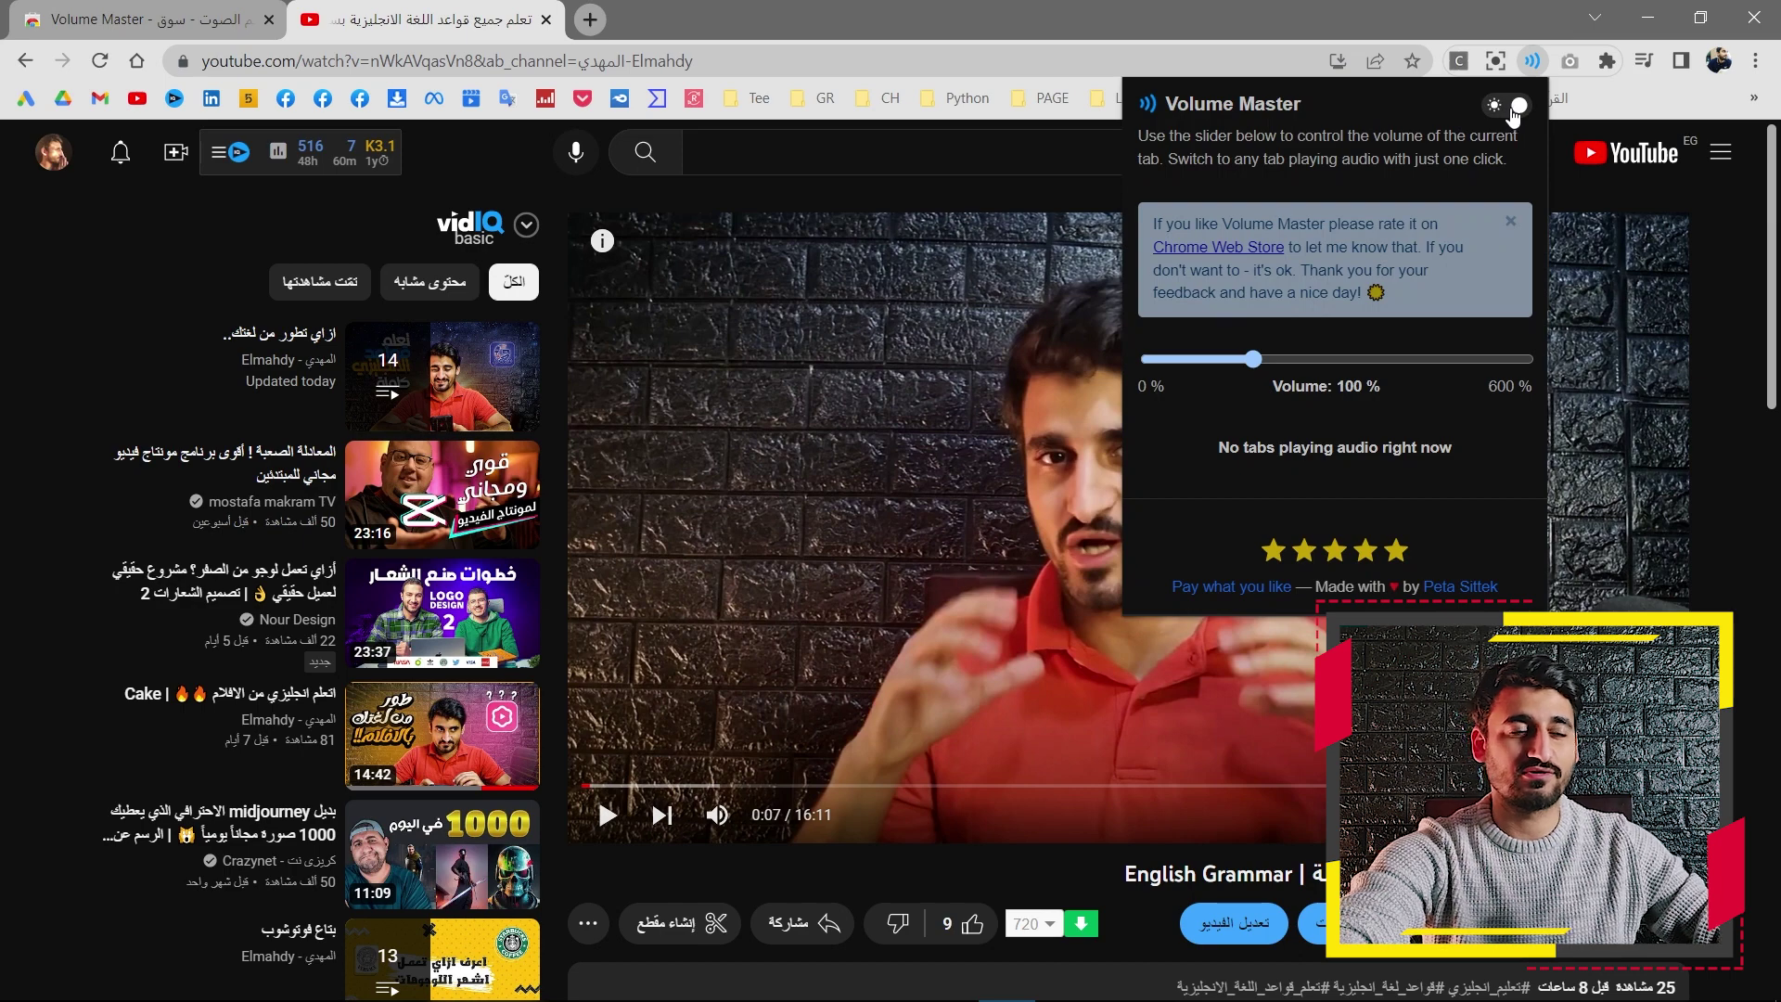
{"action": "left_click", "coordinate": [1504, 108]}
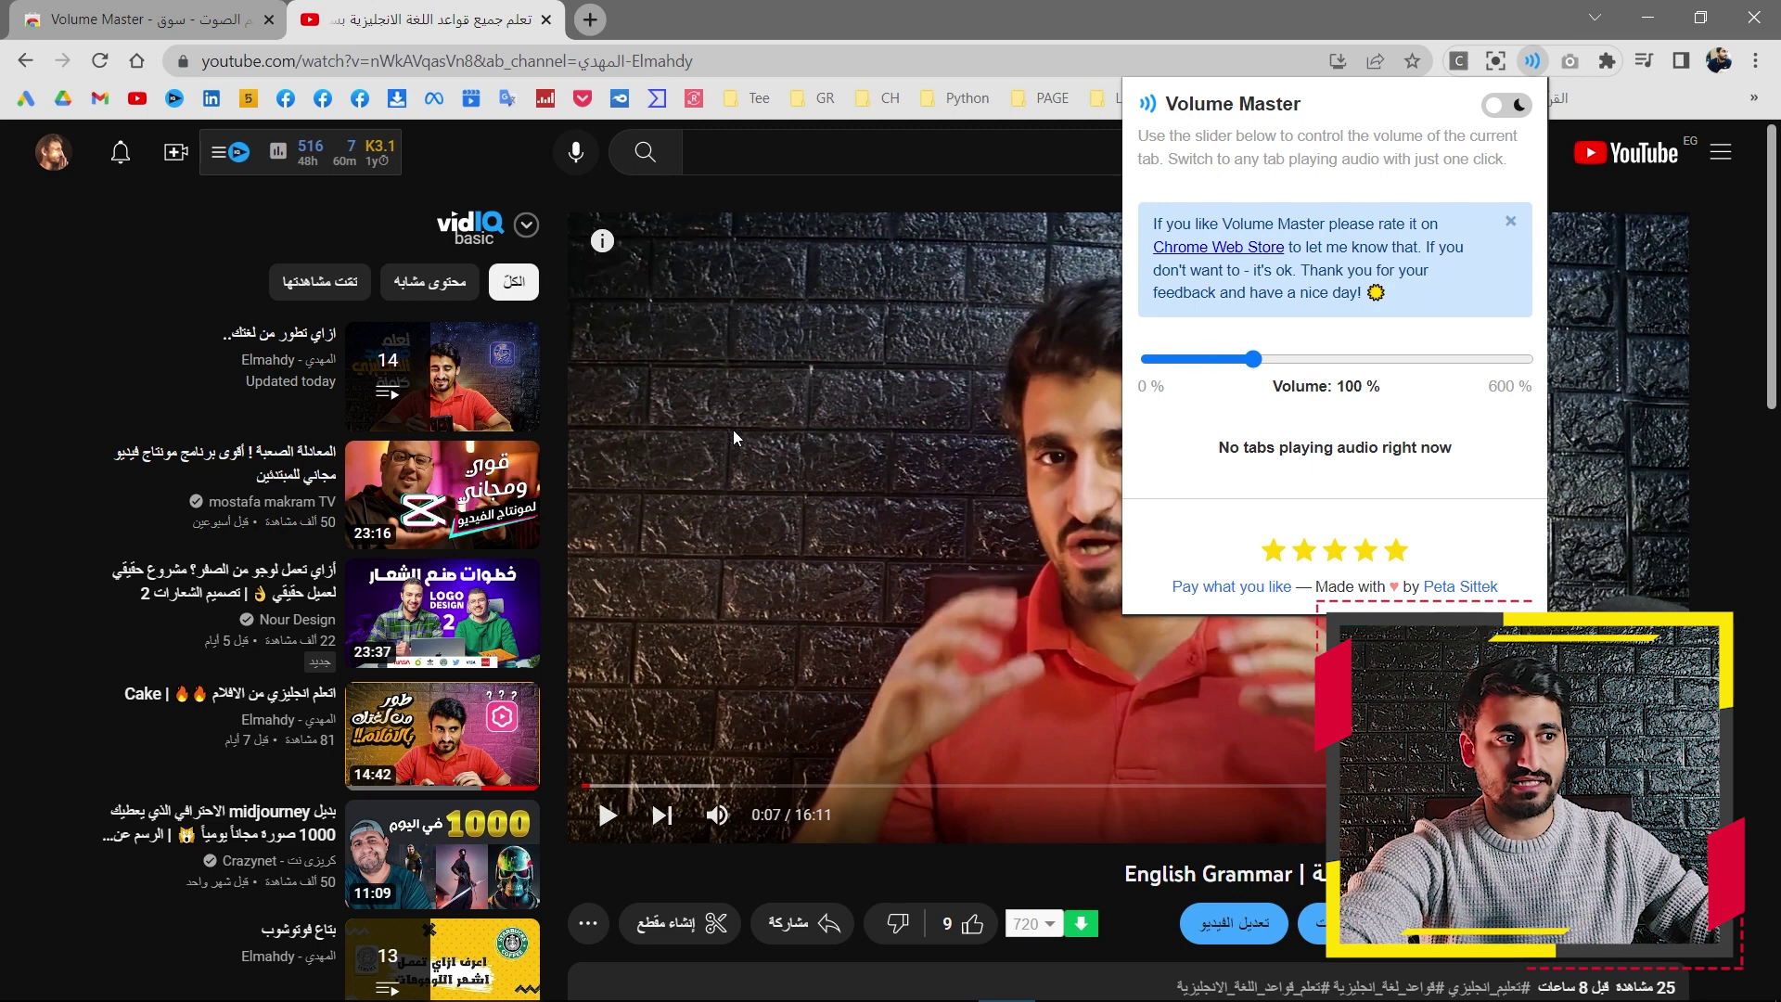
Adjust the system volume to 56, close the Volume Master popup and resume the YouTube video
{"action": "key", "text": "XF86AudioRaiseVolume"}
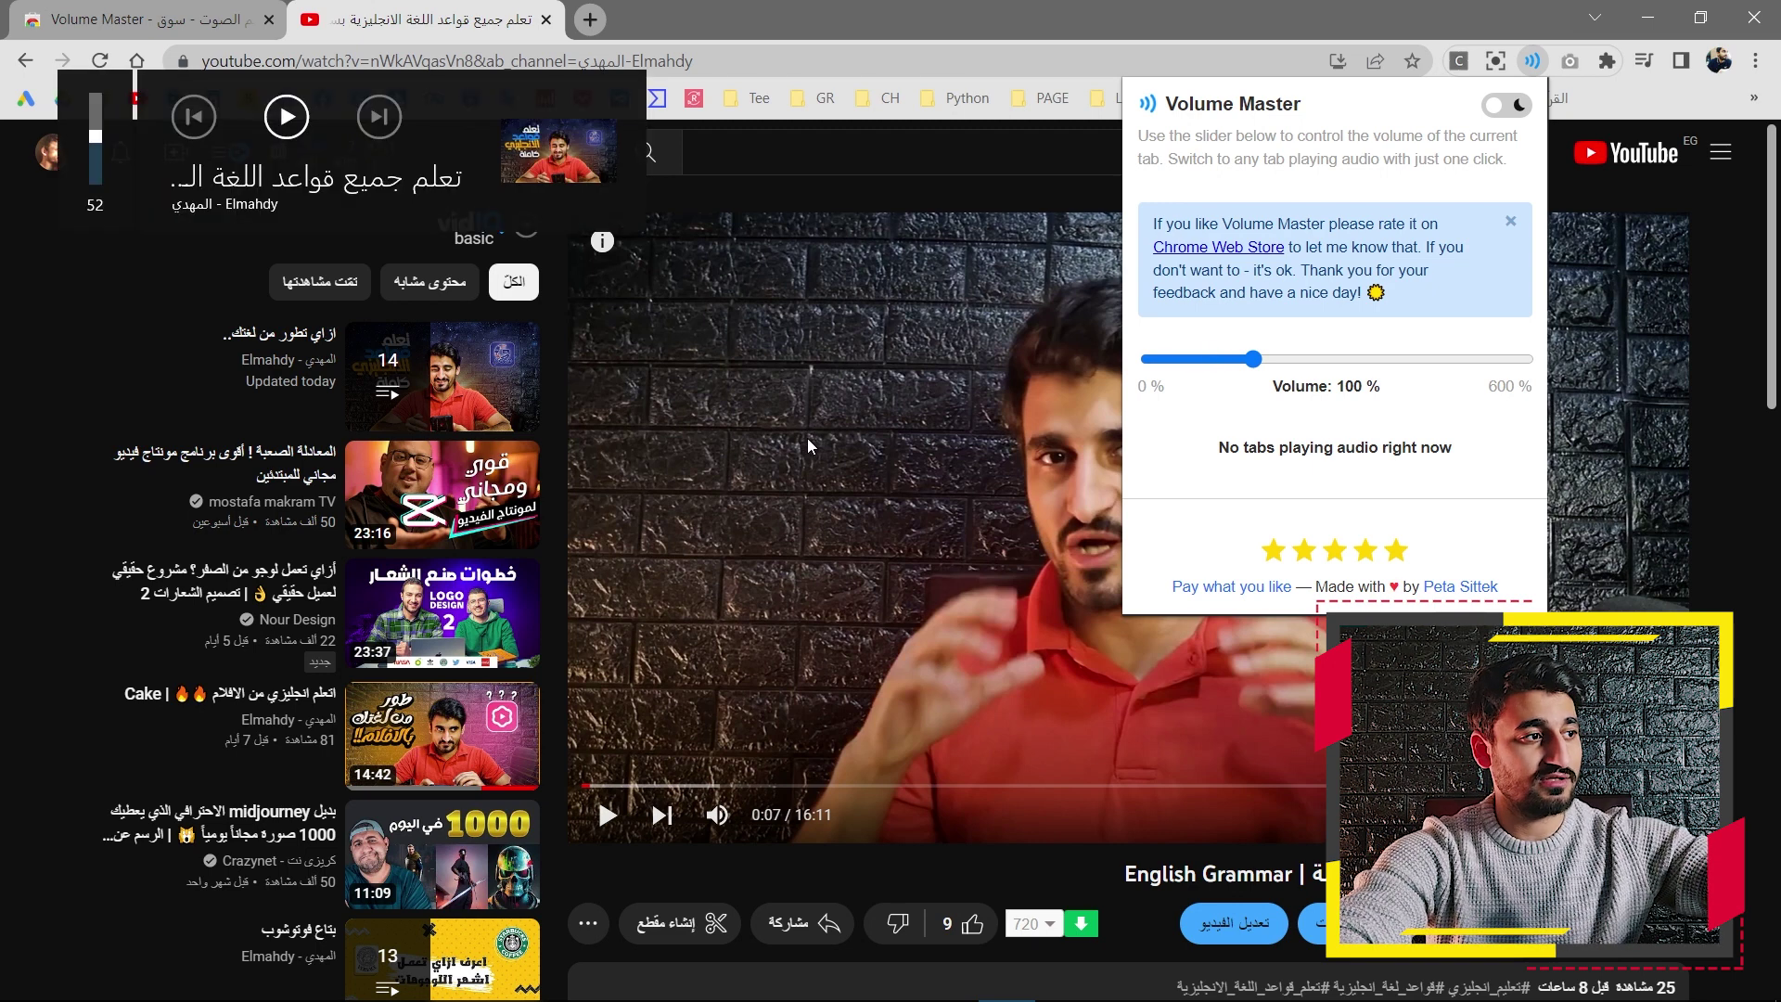
{"action": "key", "text": "XF86AudioRaiseVolume"}
{"action": "key", "text": "XF86AudioLowerVolume"}
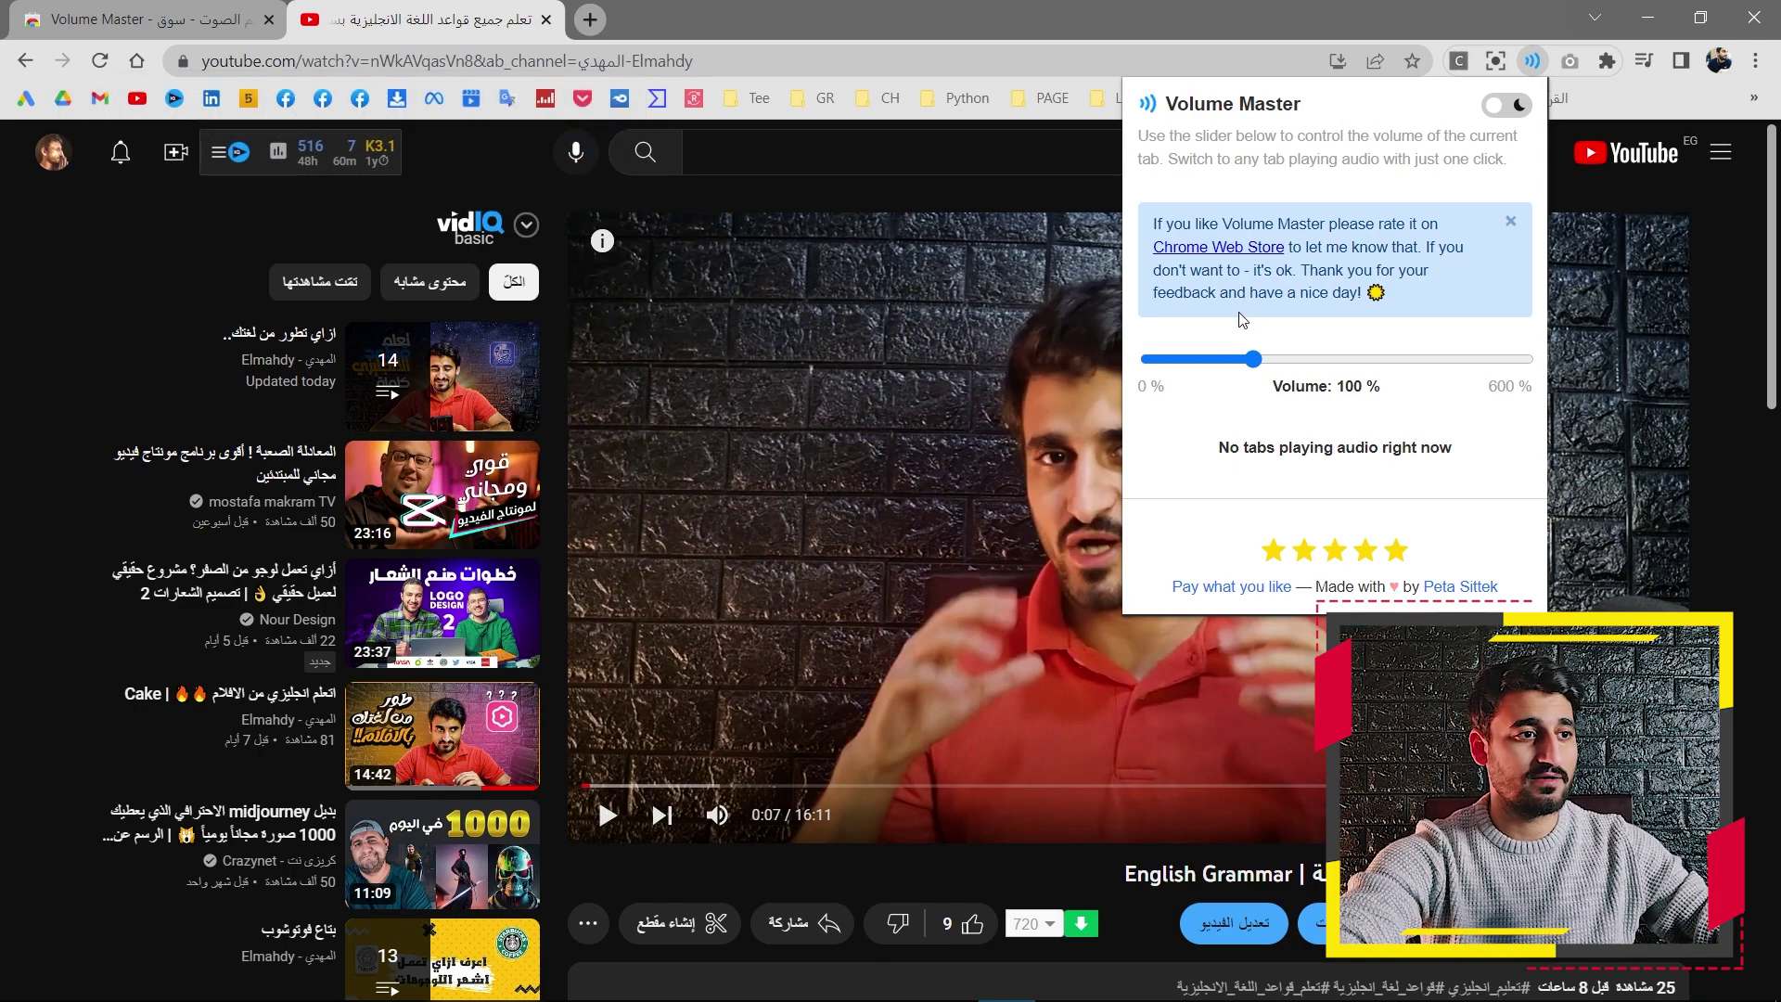
{"action": "left_click", "coordinate": [1018, 482]}
{"action": "key", "text": "XF86AudioLowerVolume"}
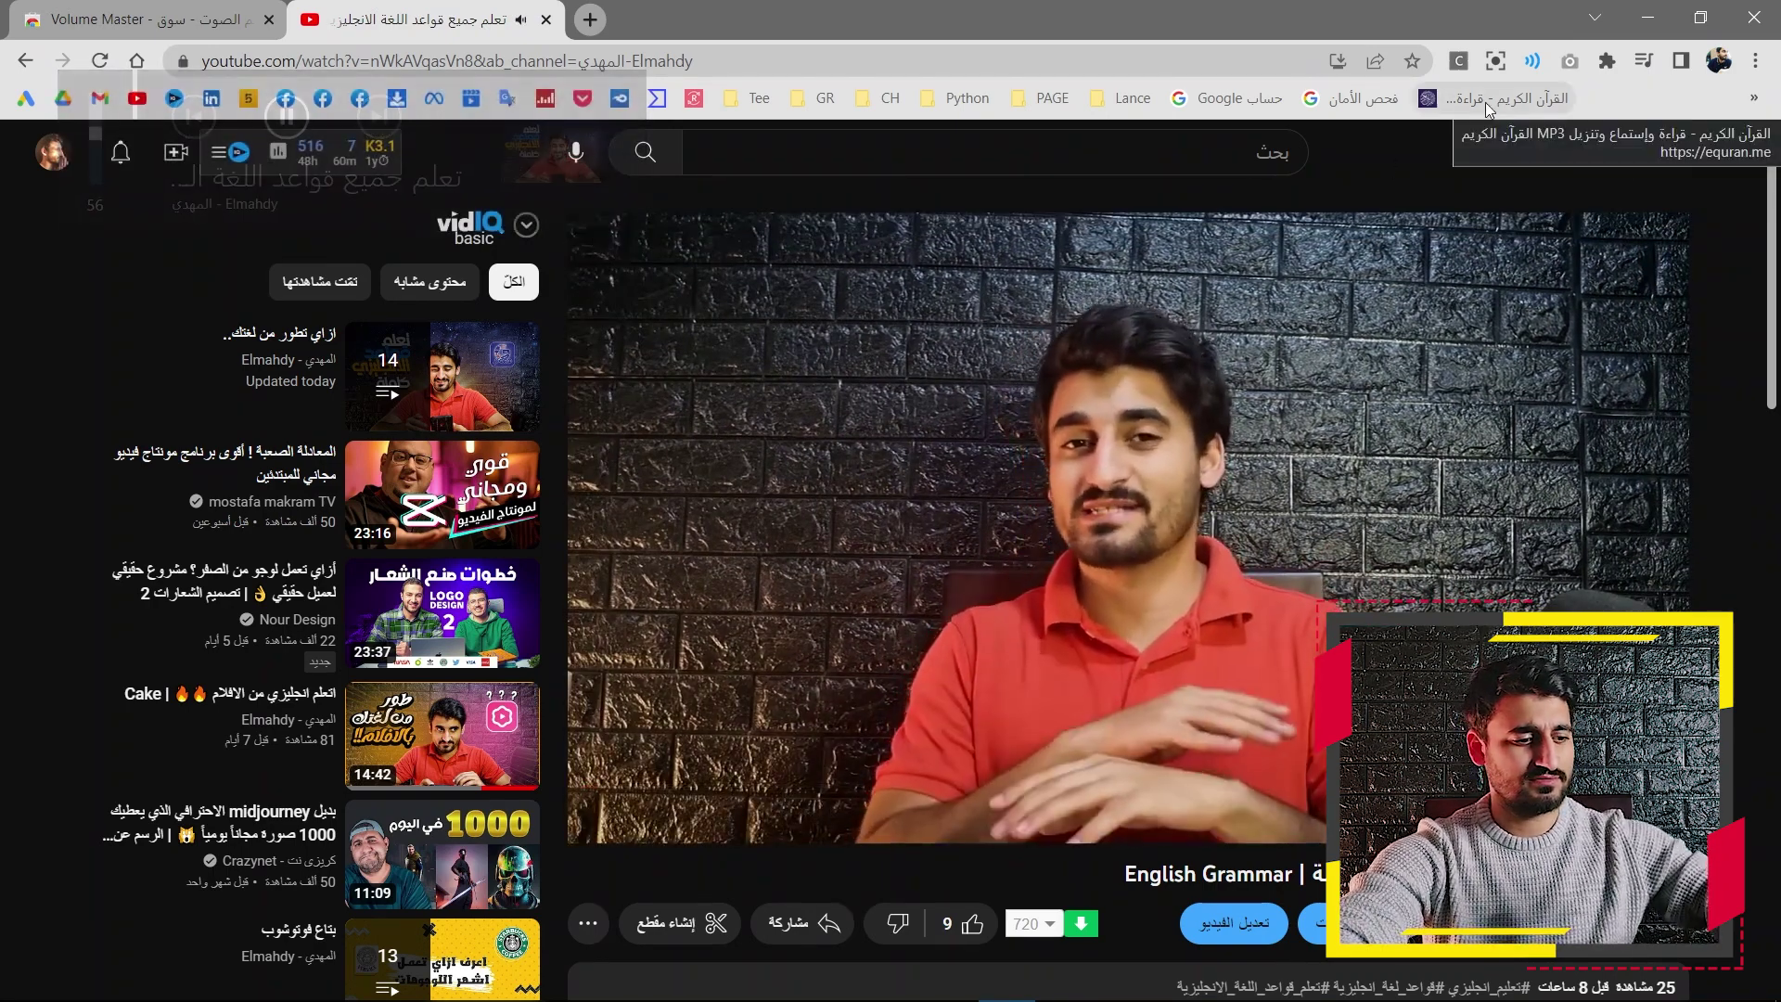
Boost the YouTube tab's volume to 270 % with Volume Master and pause the video
{"action": "left_click", "coordinate": [1533, 62]}
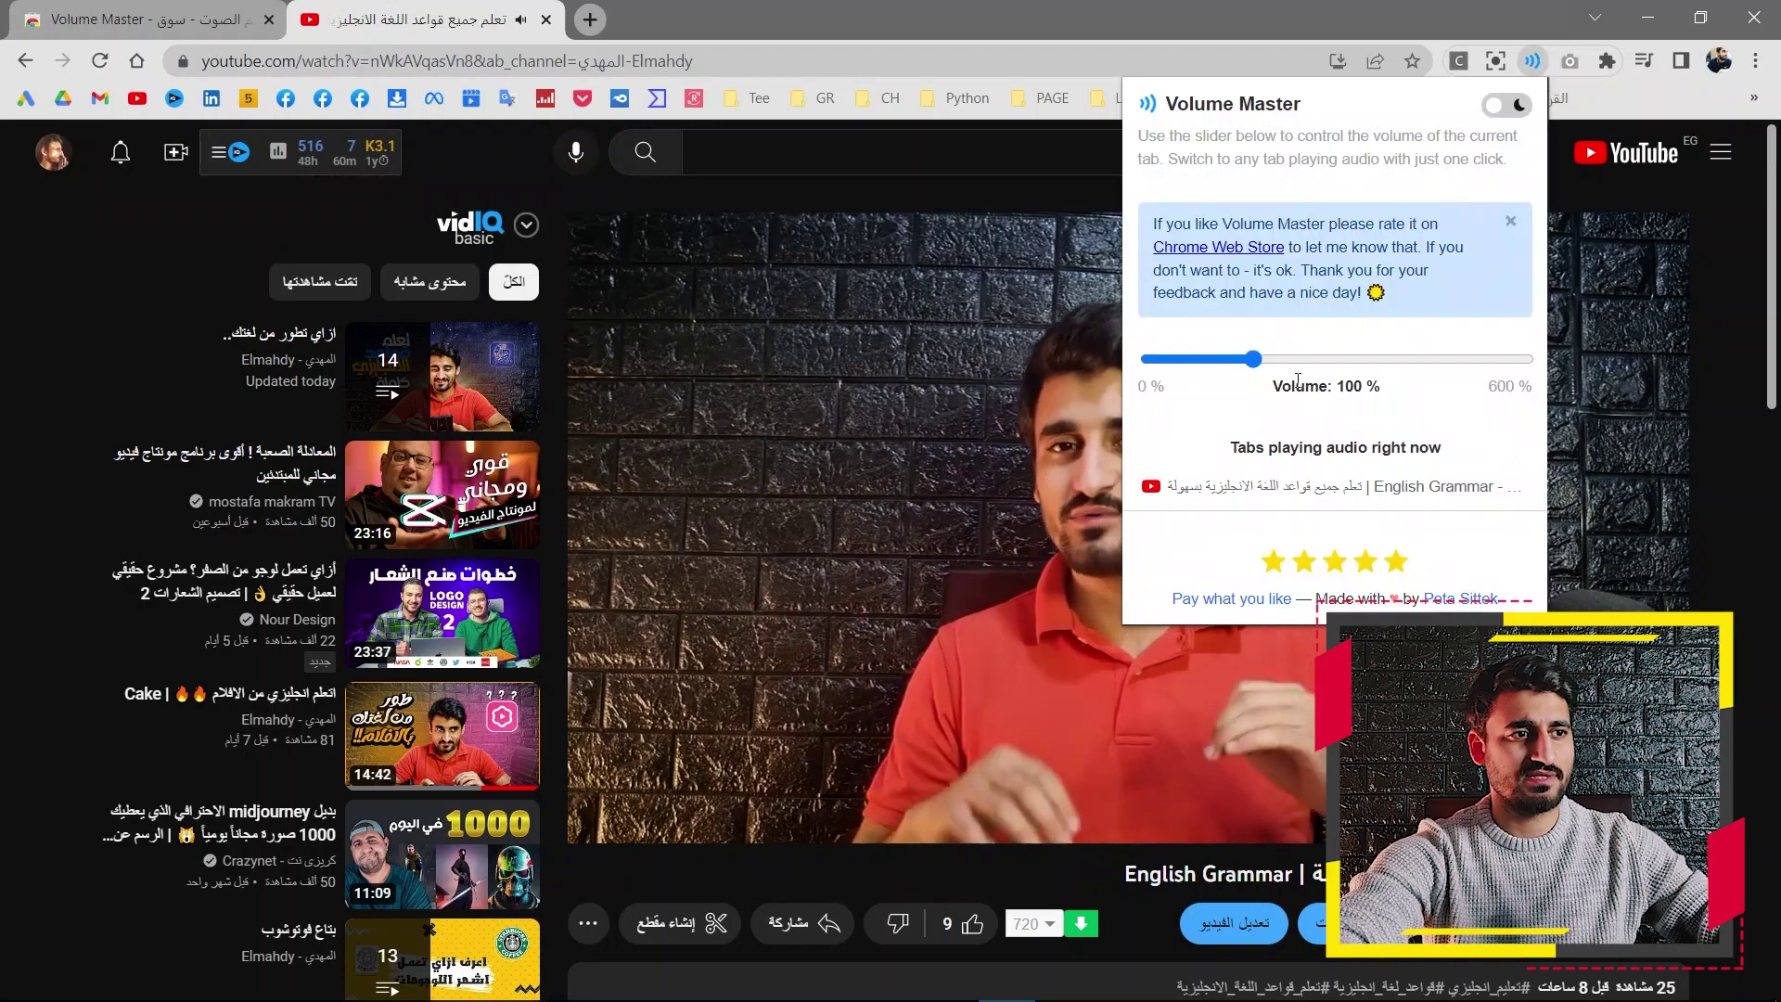
{"action": "left_click_drag", "start_coordinate": [1257, 368], "coordinate": [1350, 382]}
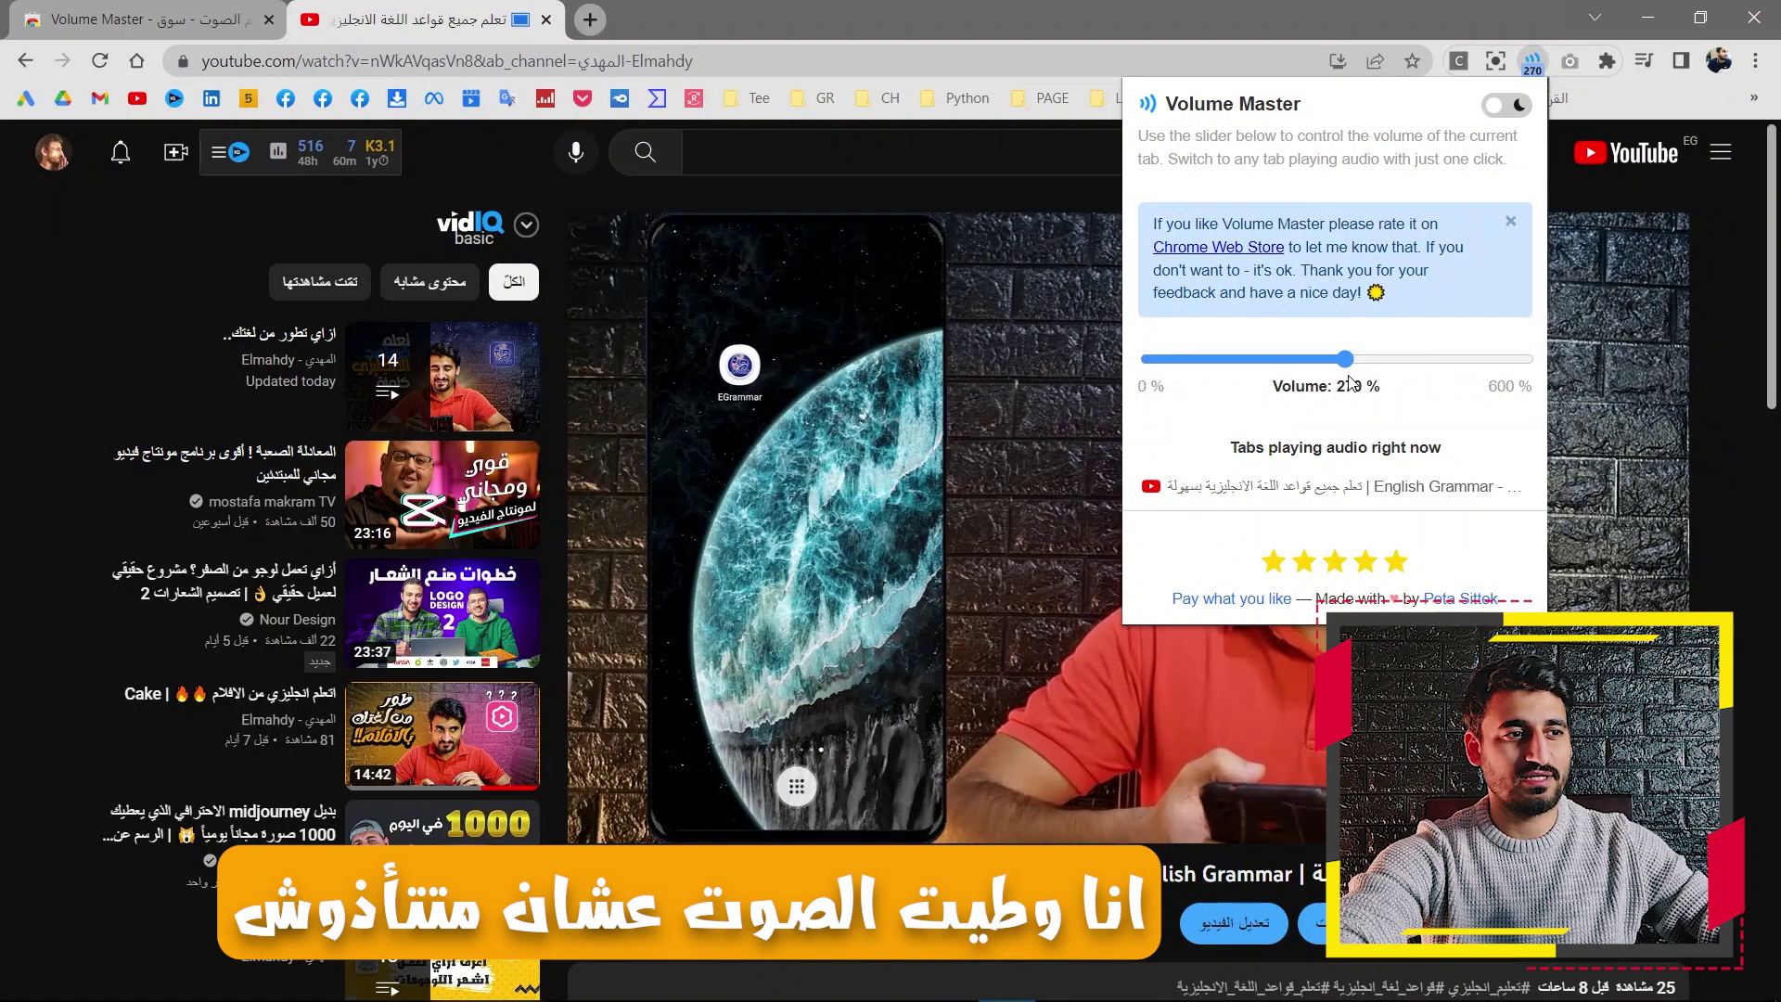
{"action": "left_click", "coordinate": [1030, 429]}
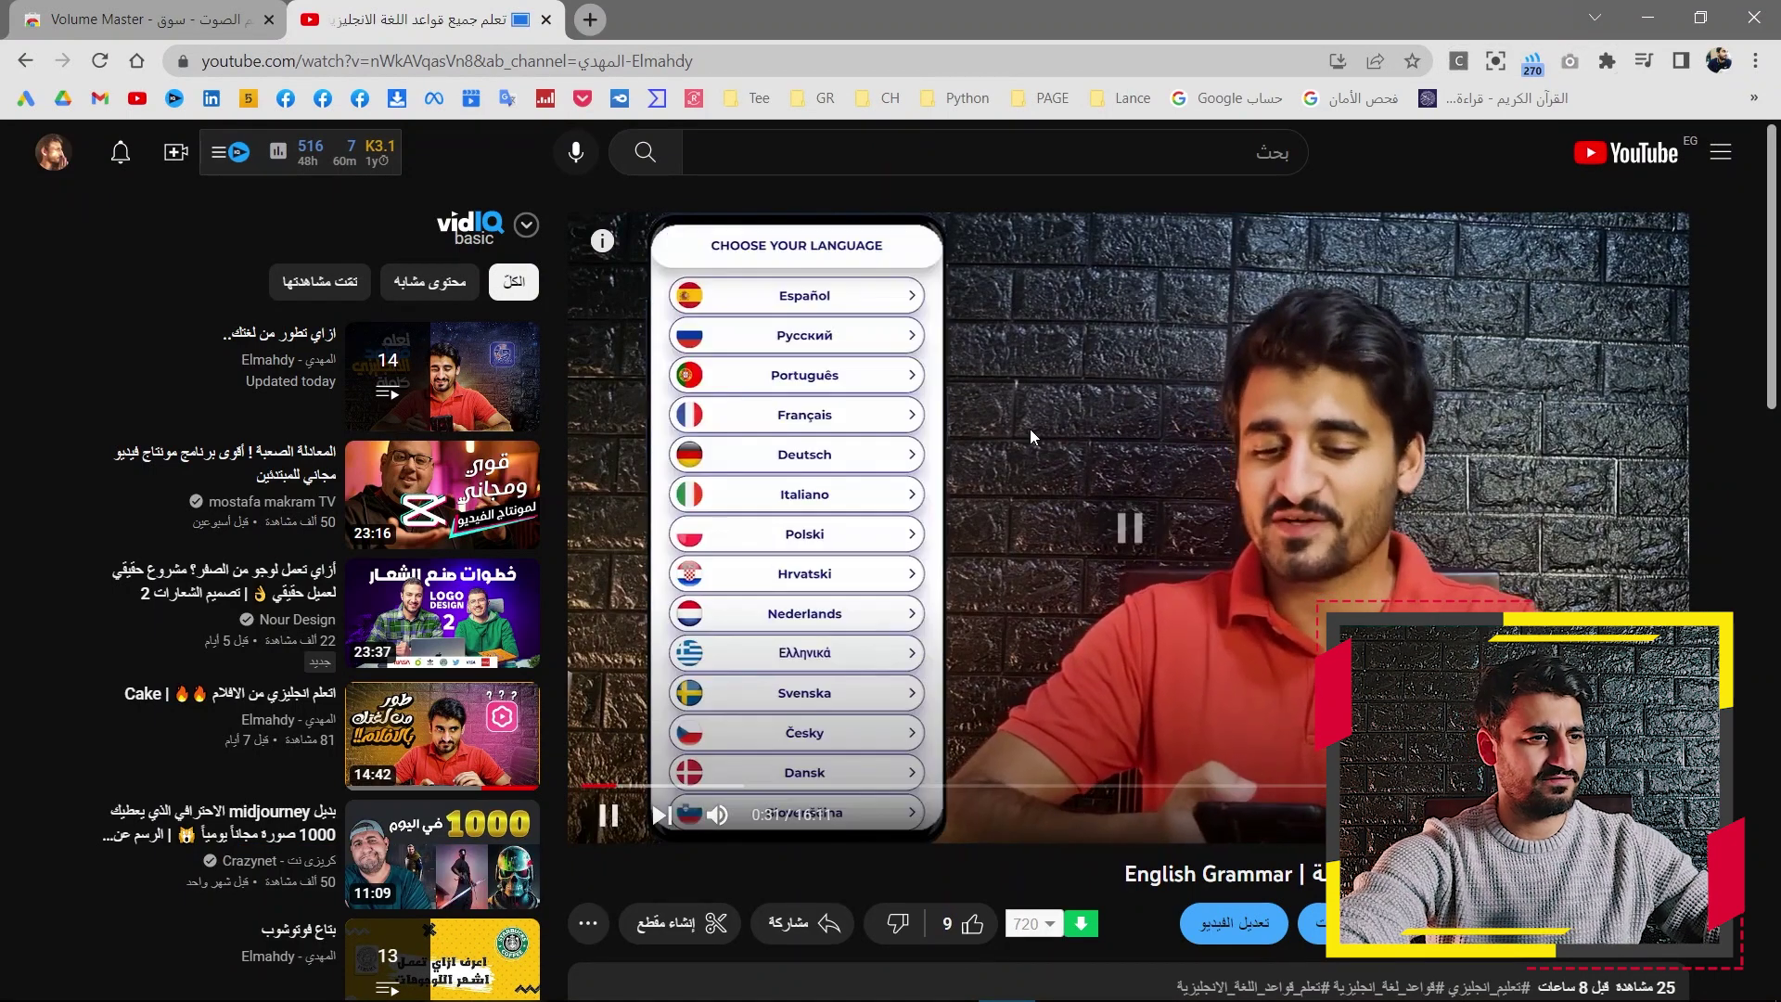
{"action": "left_click", "coordinate": [1115, 431]}
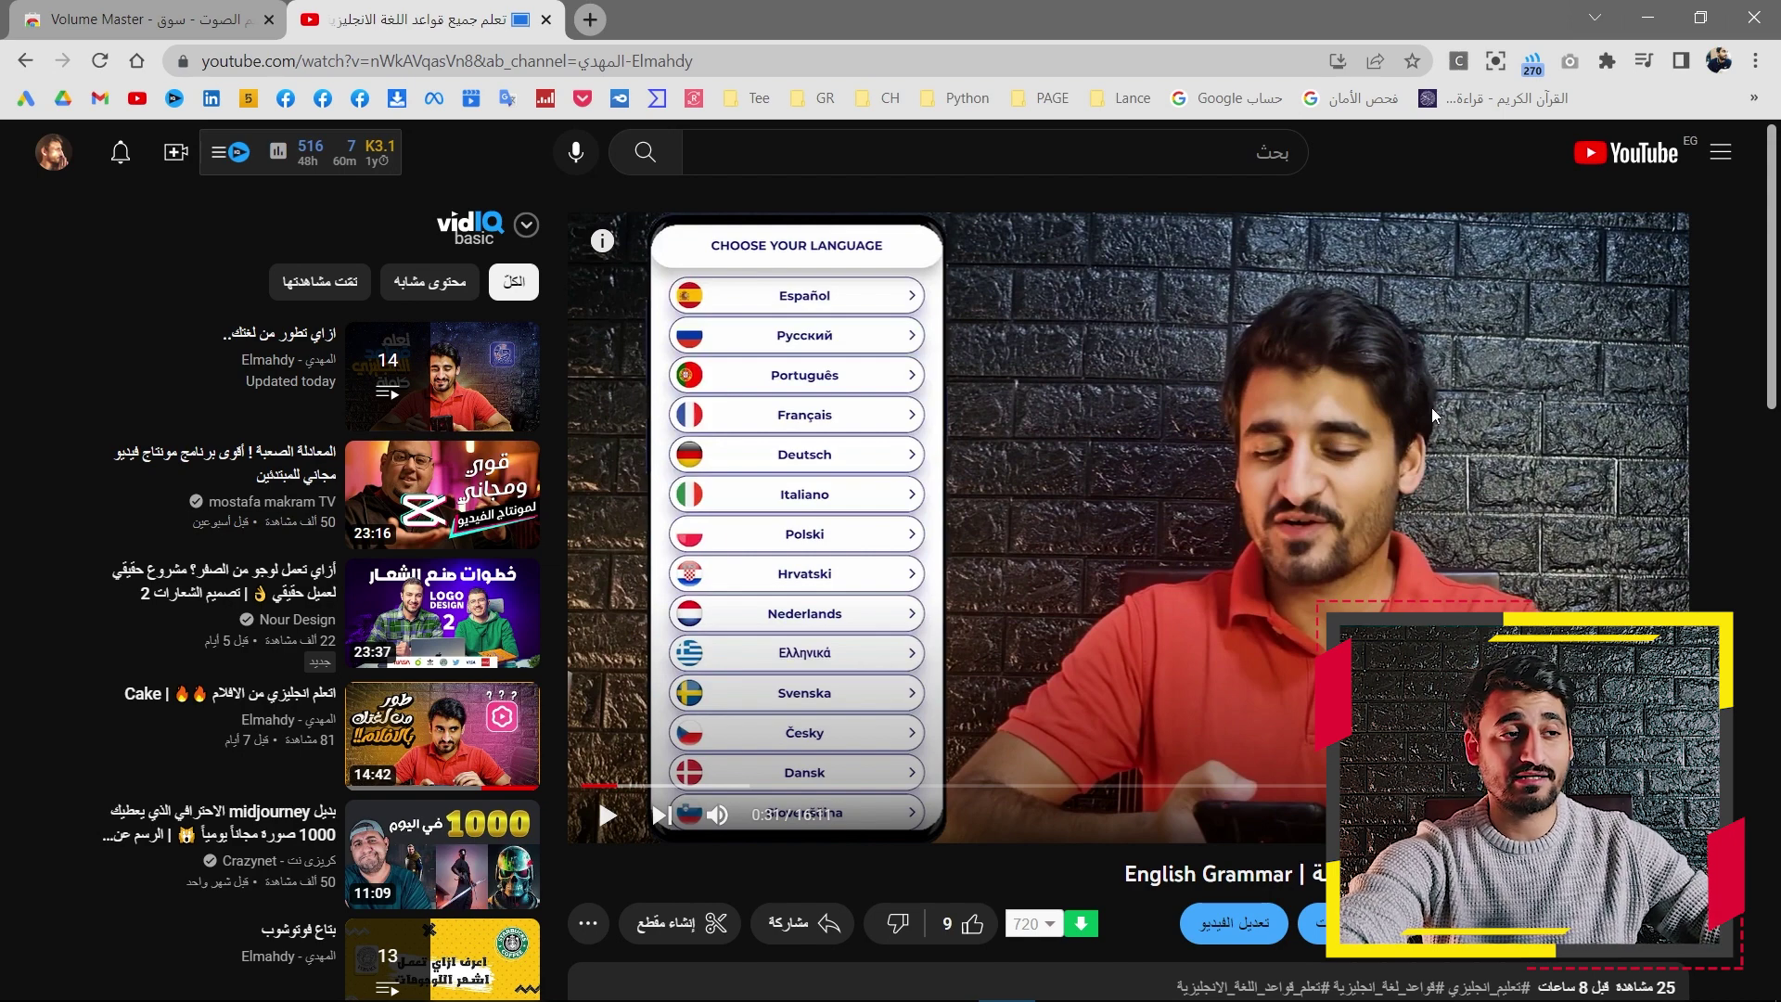
Reset the YouTube tab's volume to 100 % in Volume Master and resume the video
{"action": "left_click", "coordinate": [1531, 63]}
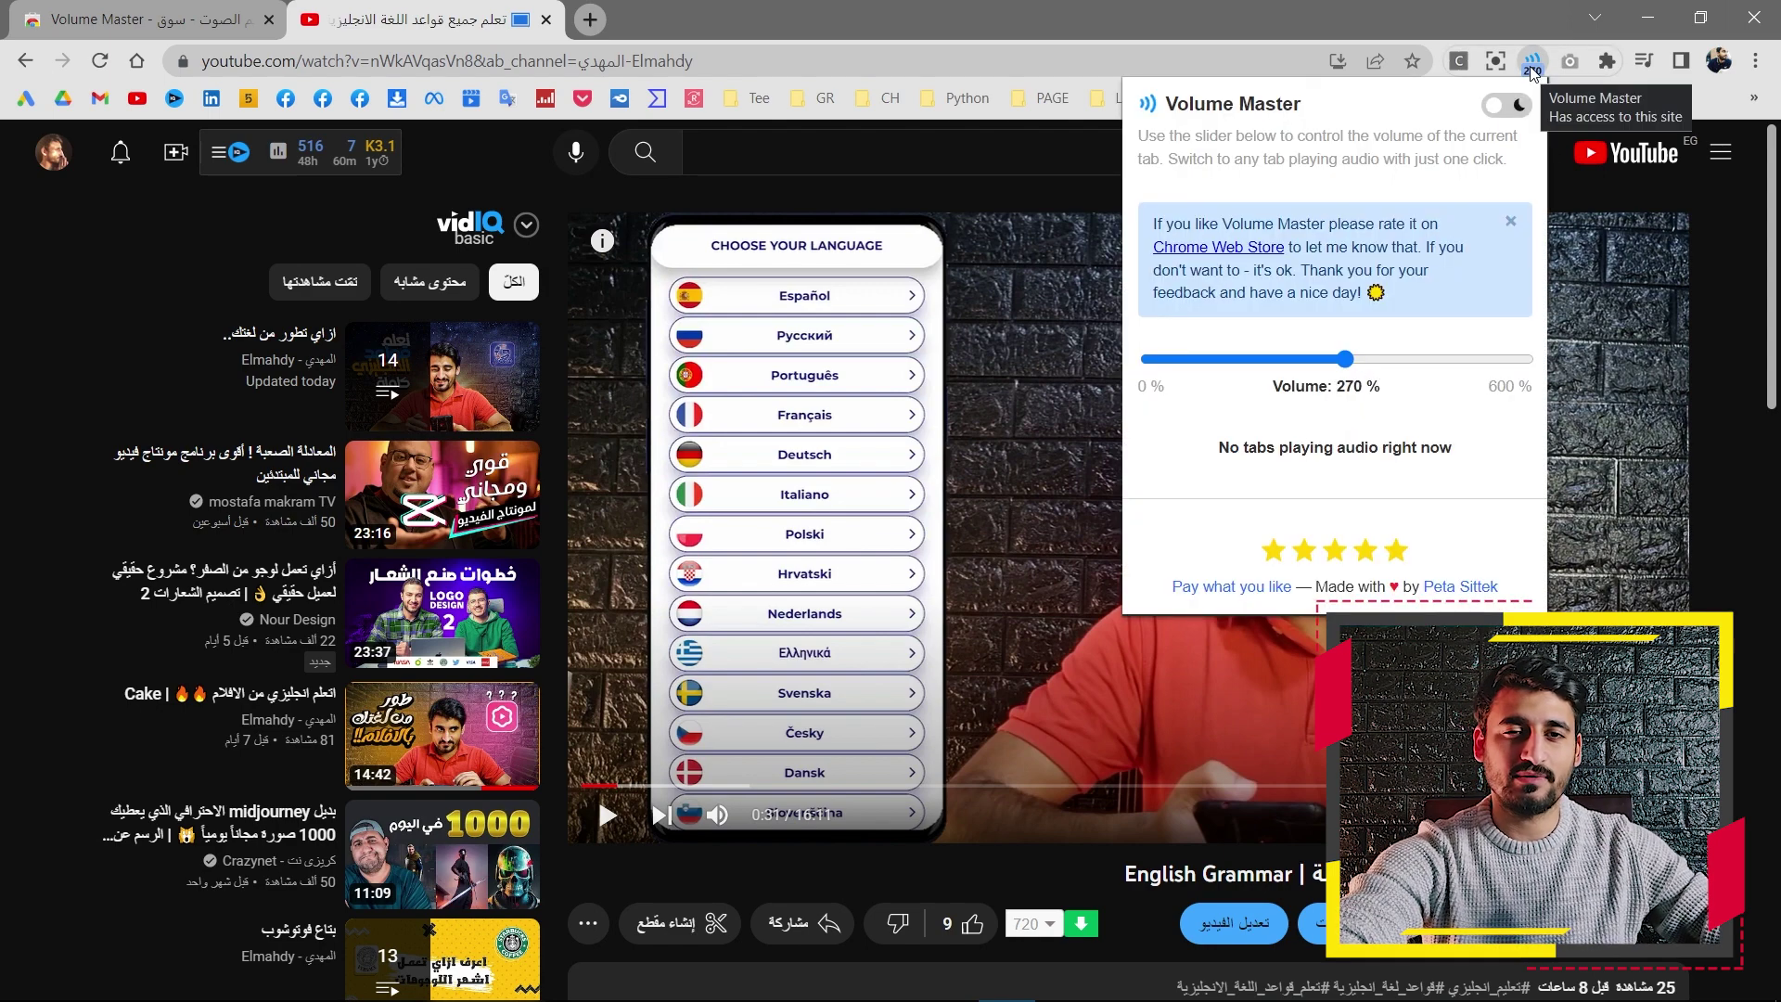
{"action": "left_click_drag", "start_coordinate": [1345, 359], "coordinate": [1250, 390]}
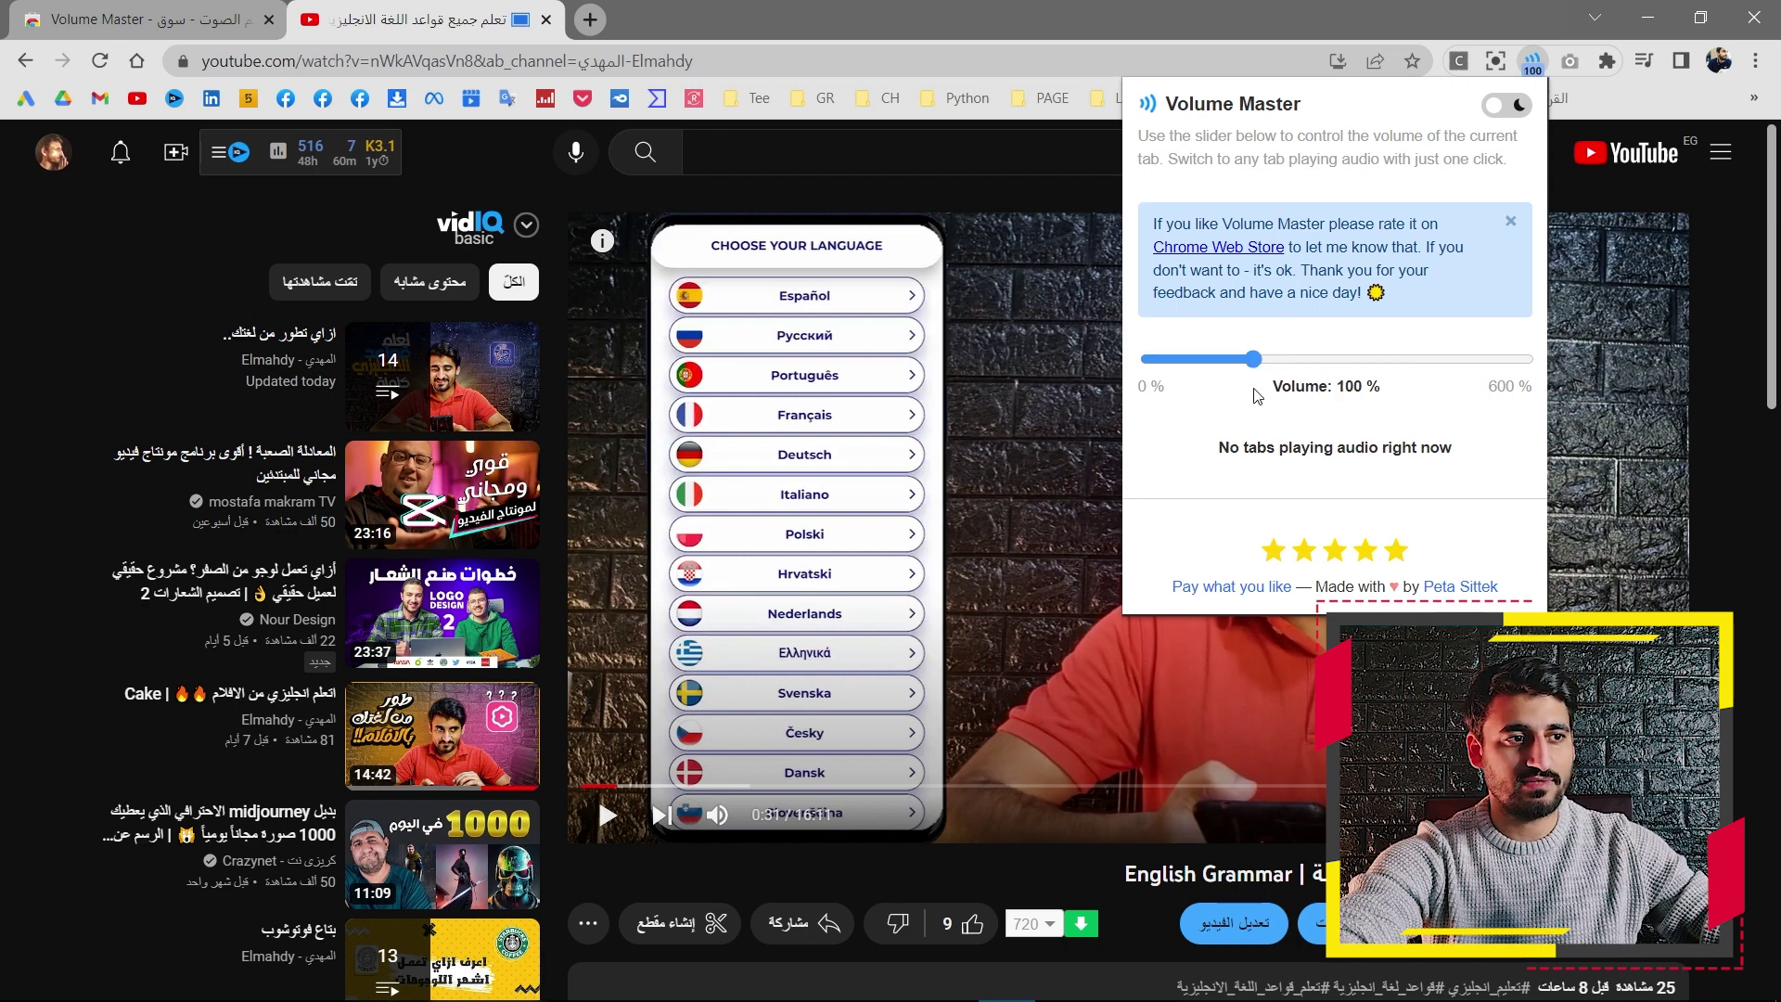
{"action": "left_click", "coordinate": [998, 442]}
{"action": "left_click", "coordinate": [1039, 454]}
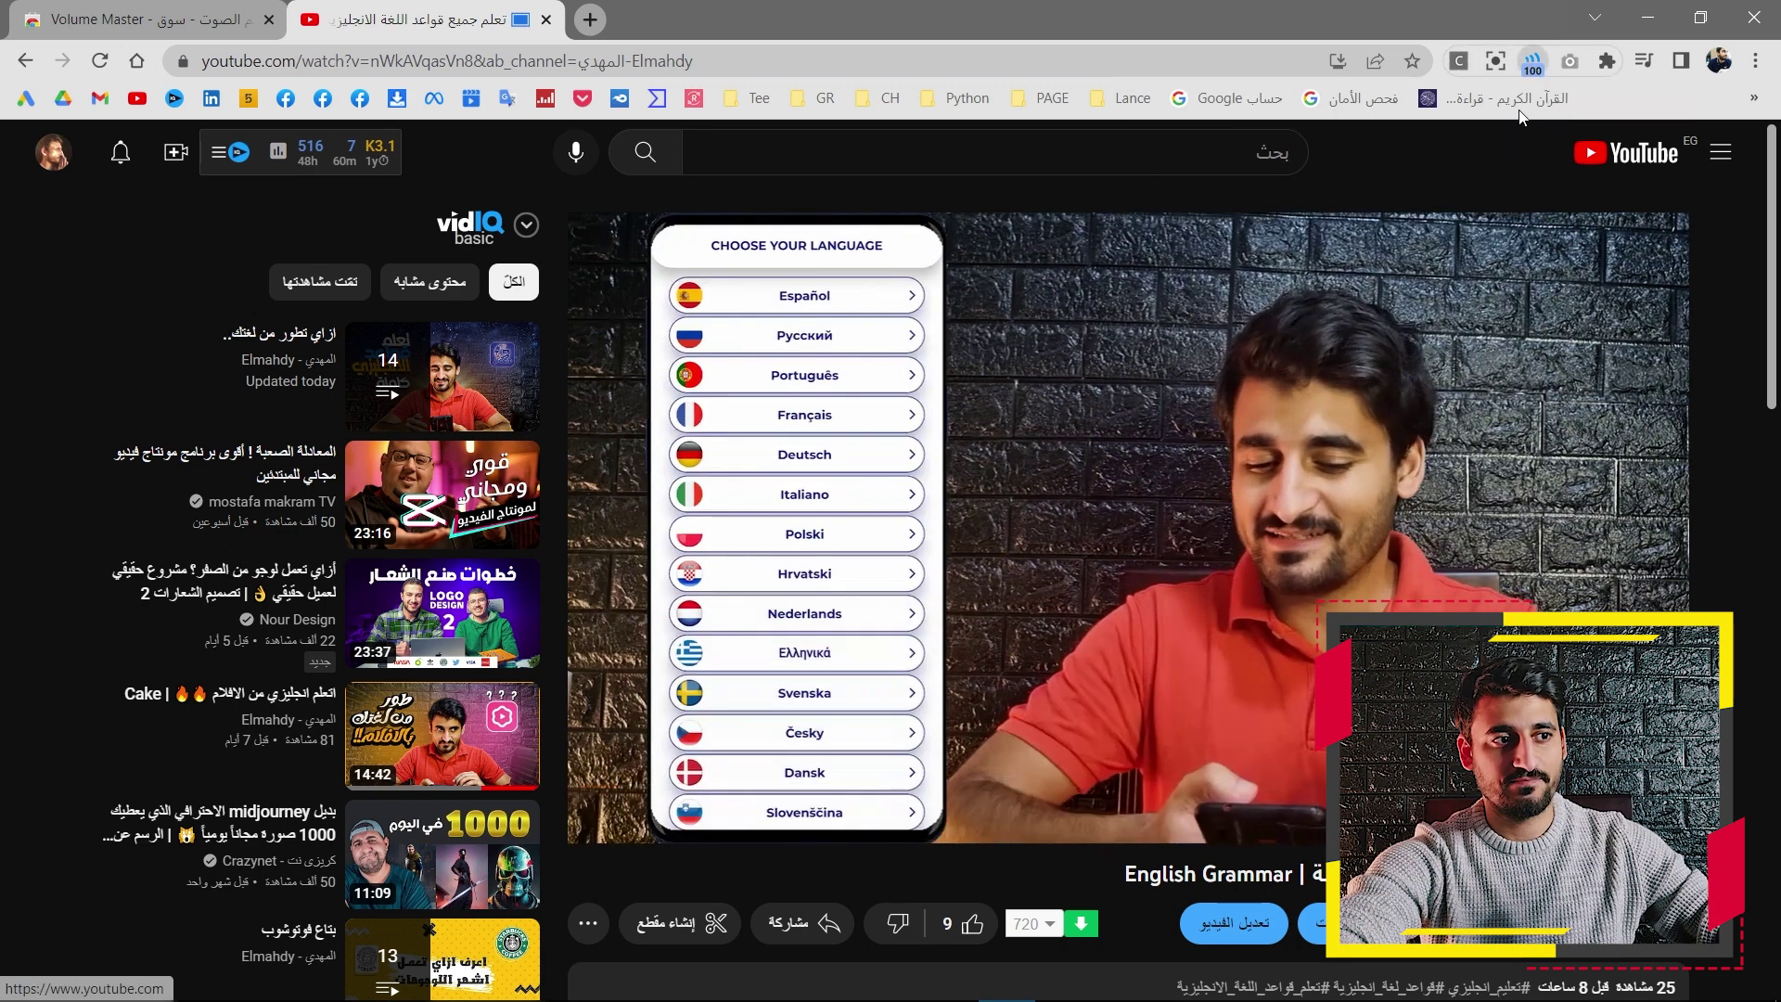
Raise the playing tab's volume to 300 % in Volume Master, lower it back again, and close the popup
{"action": "left_click", "coordinate": [1531, 61]}
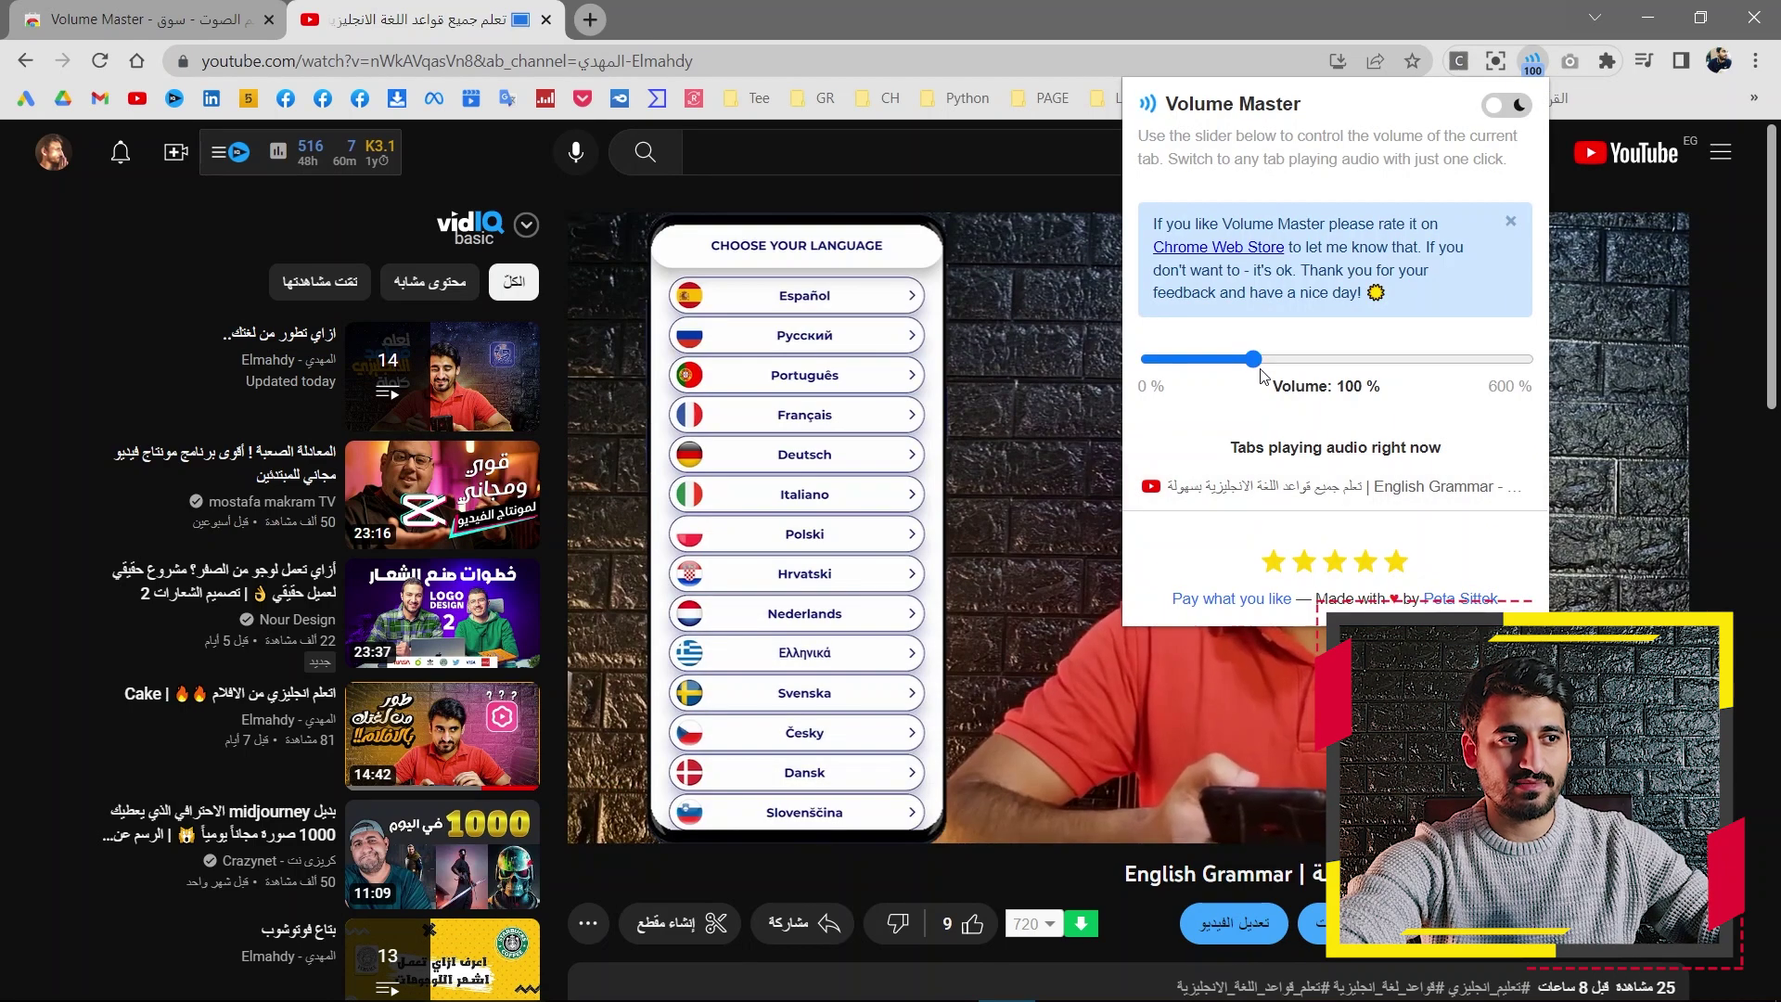
{"action": "left_click_drag", "start_coordinate": [1259, 365], "coordinate": [1362, 361]}
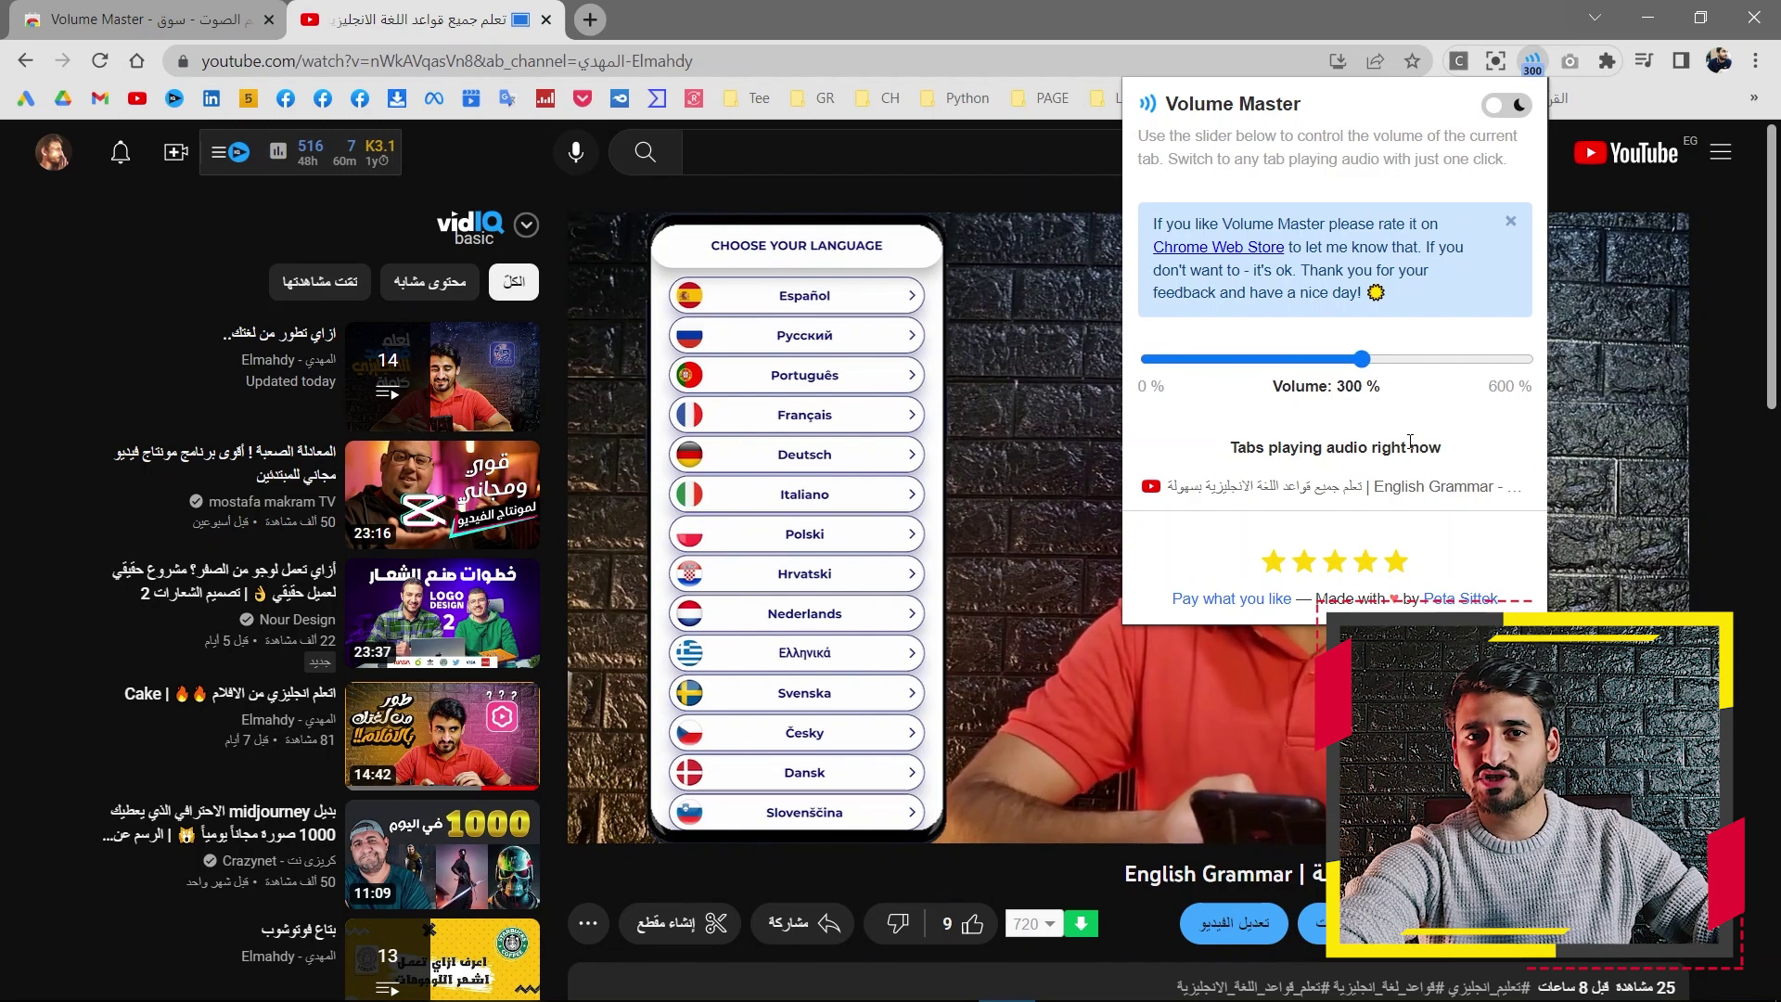
{"action": "left_click_drag", "start_coordinate": [1362, 361], "coordinate": [1247, 375]}
{"action": "left_click", "coordinate": [1109, 531]}
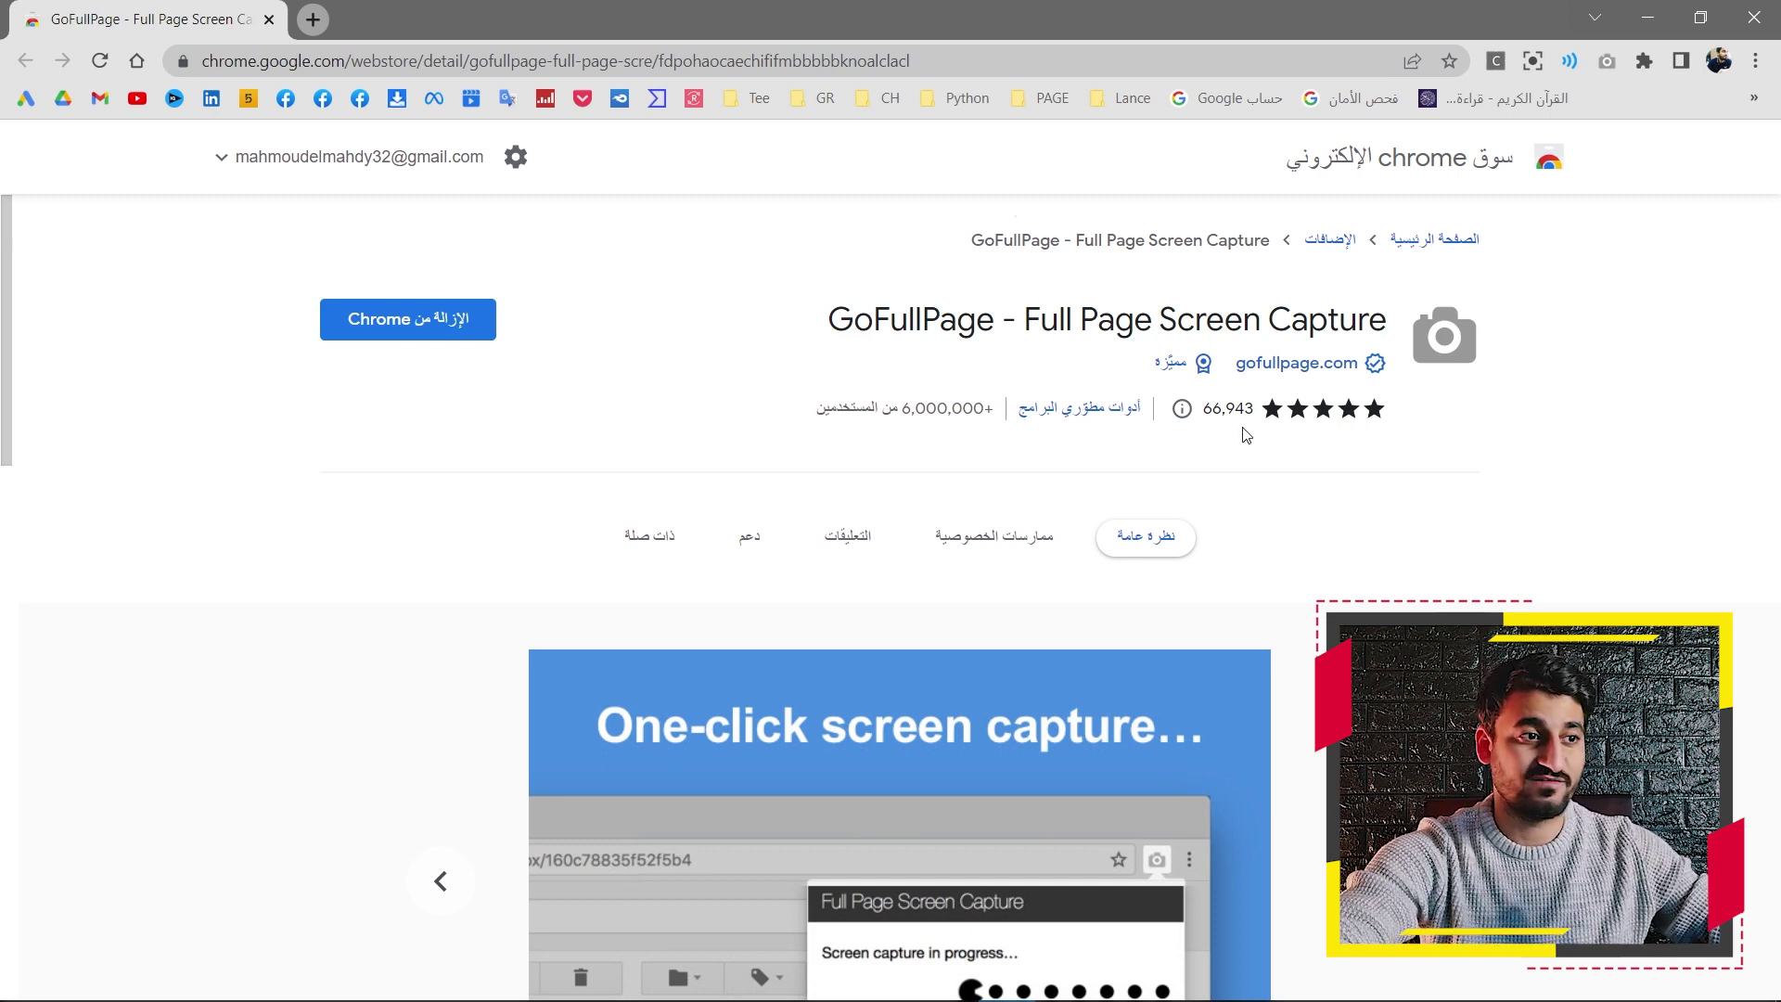
Open a new tab and search Google for "put a like"
{"action": "left_click", "coordinate": [312, 19]}
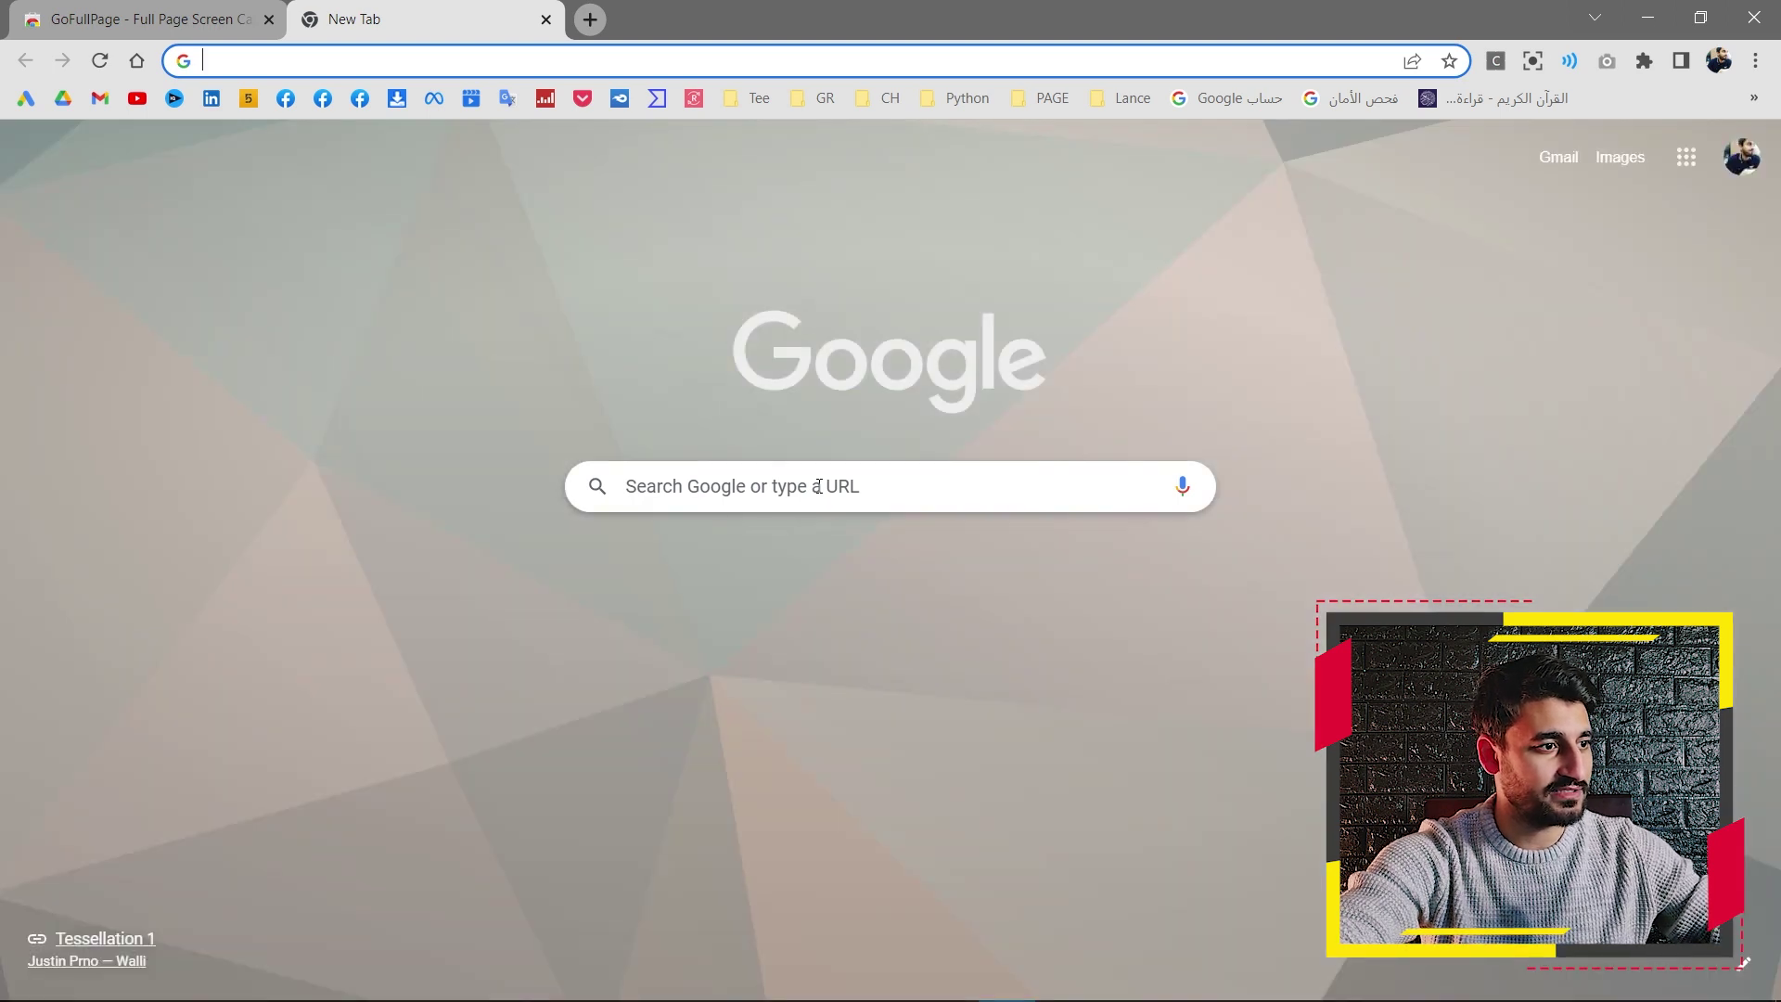
{"action": "left_click", "coordinate": [912, 482]}
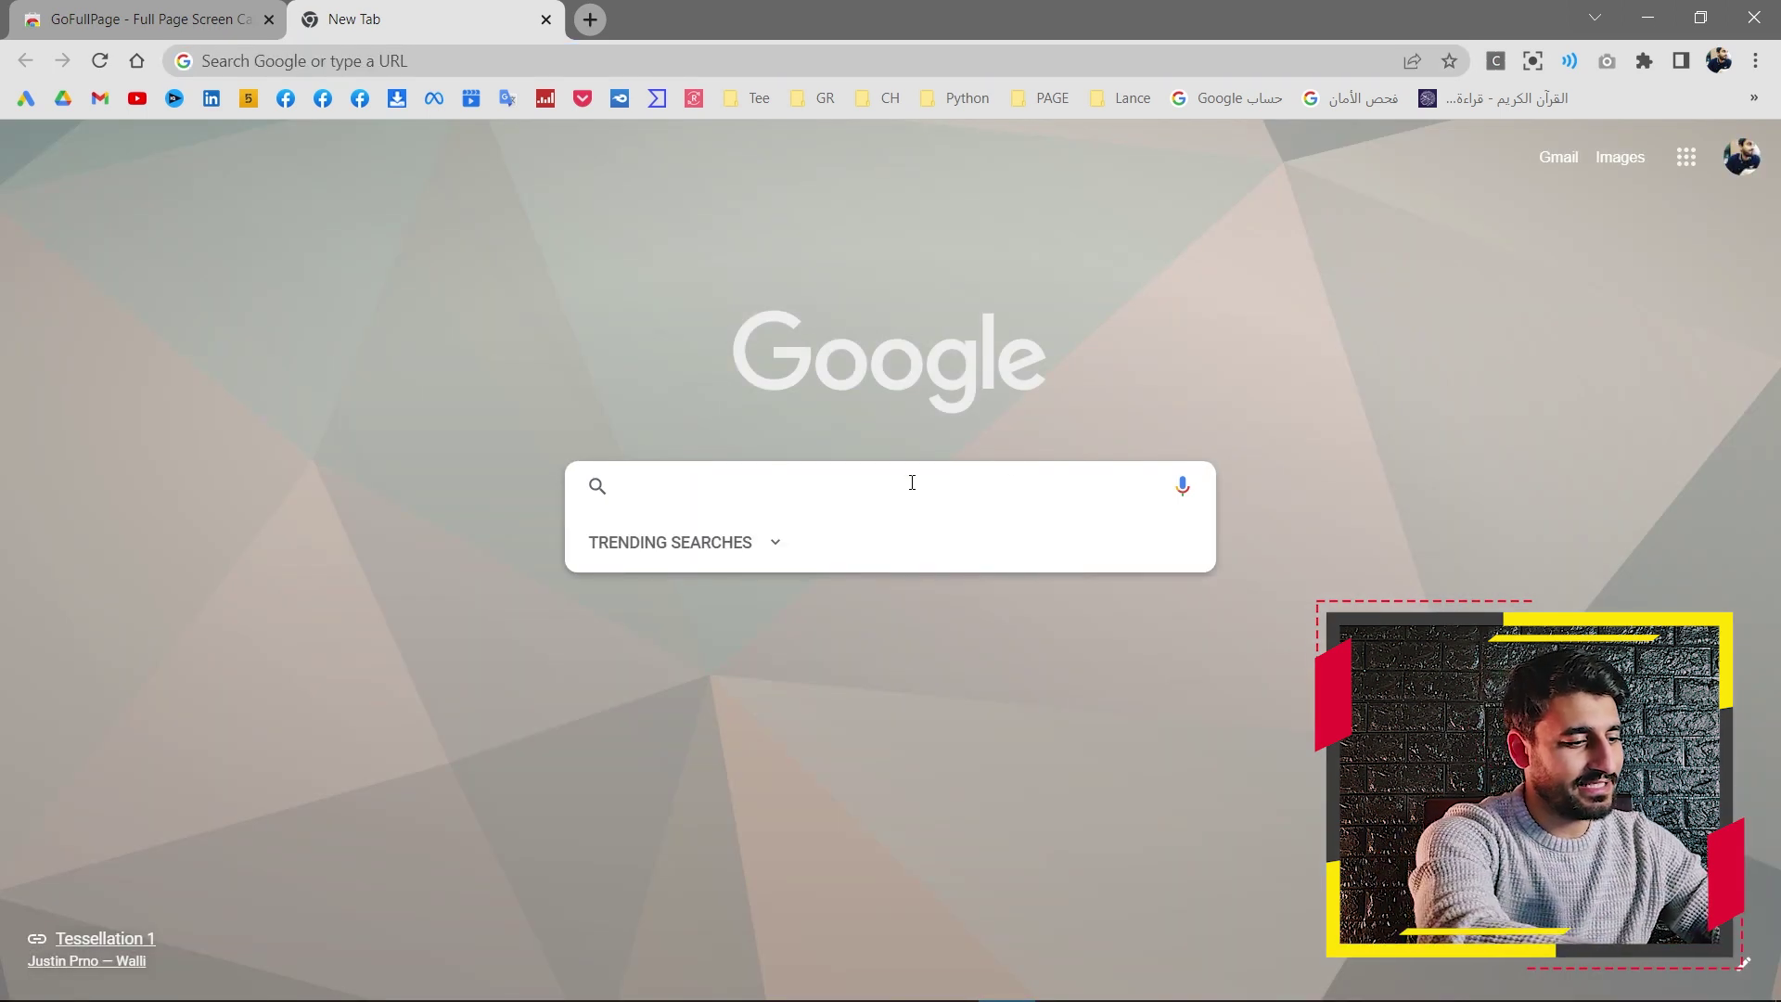
{"action": "type", "text": "put"}
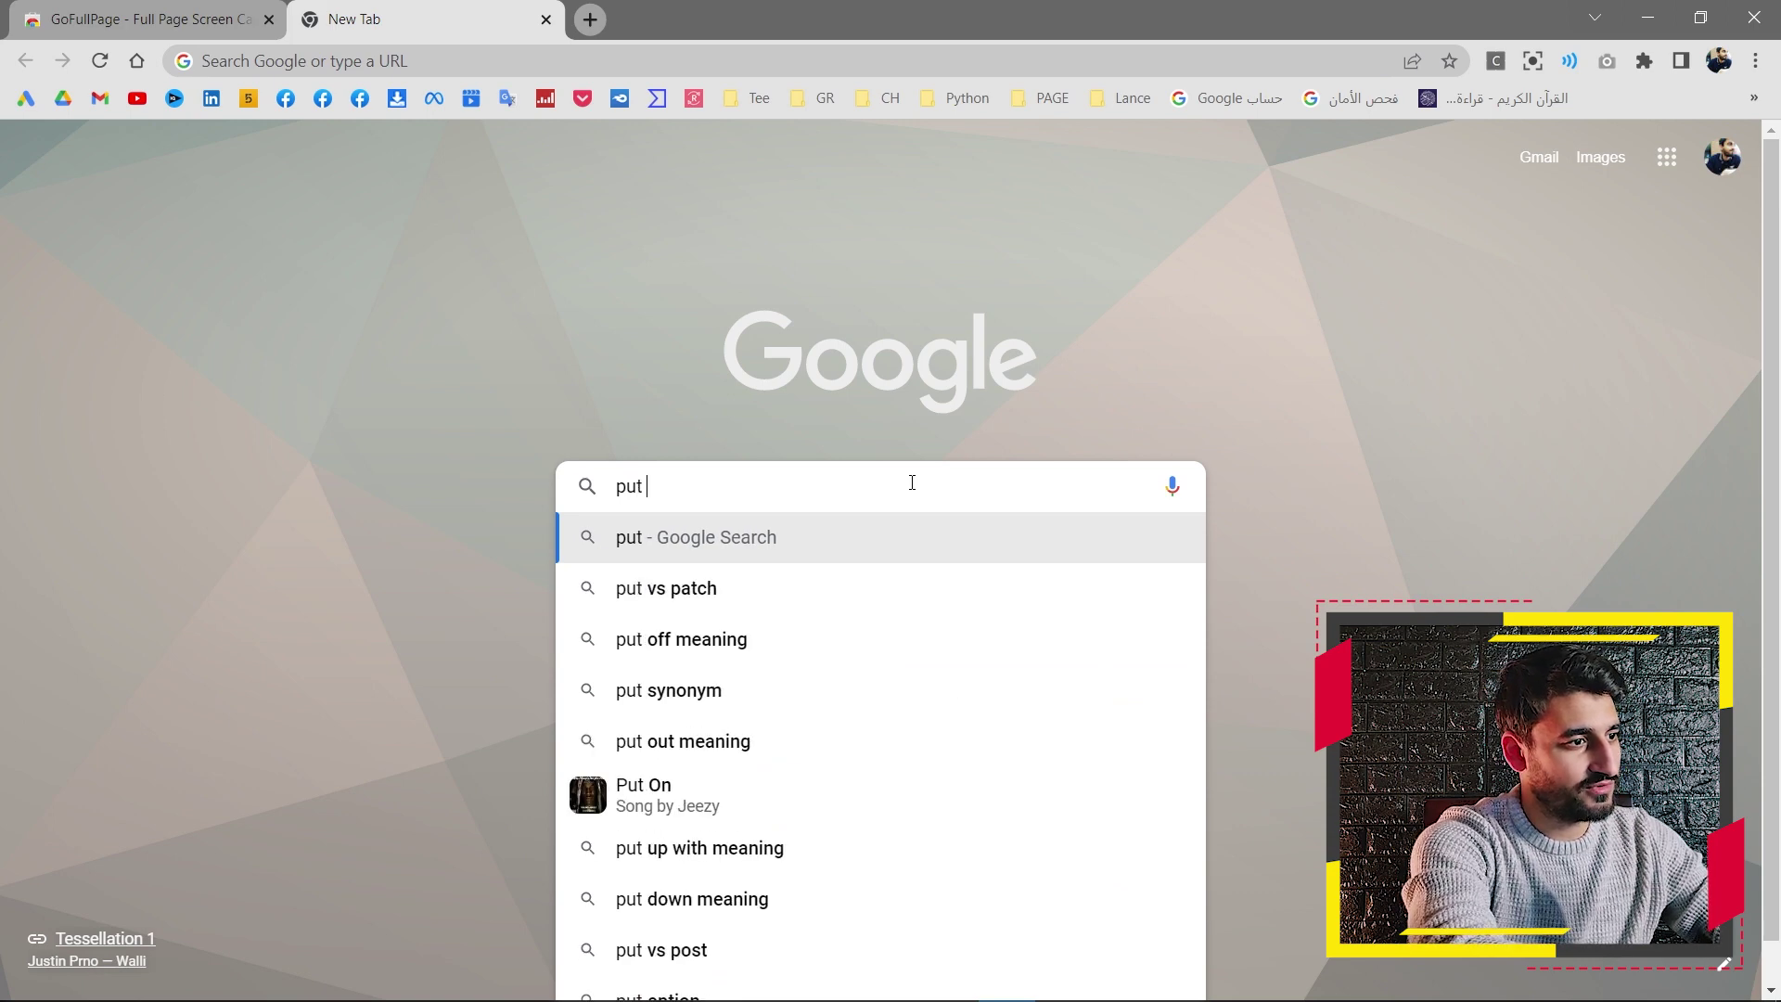
{"action": "type", "text": " a like"}
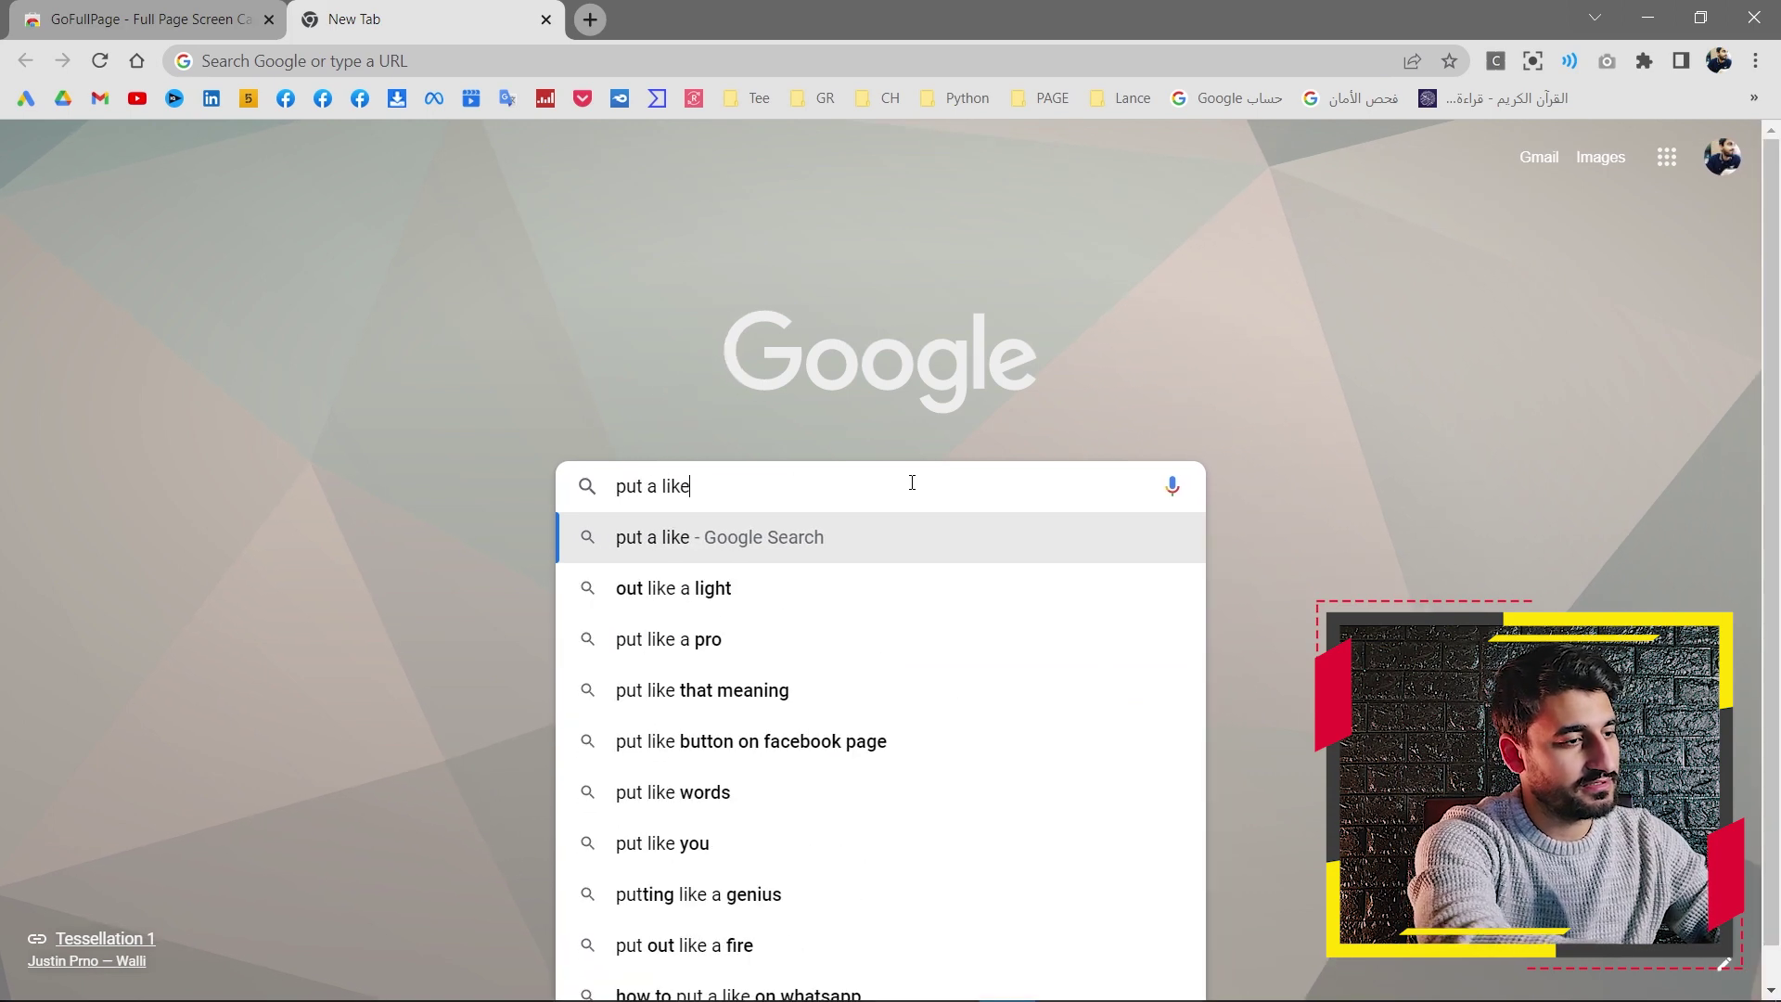
{"action": "key", "text": "Return"}
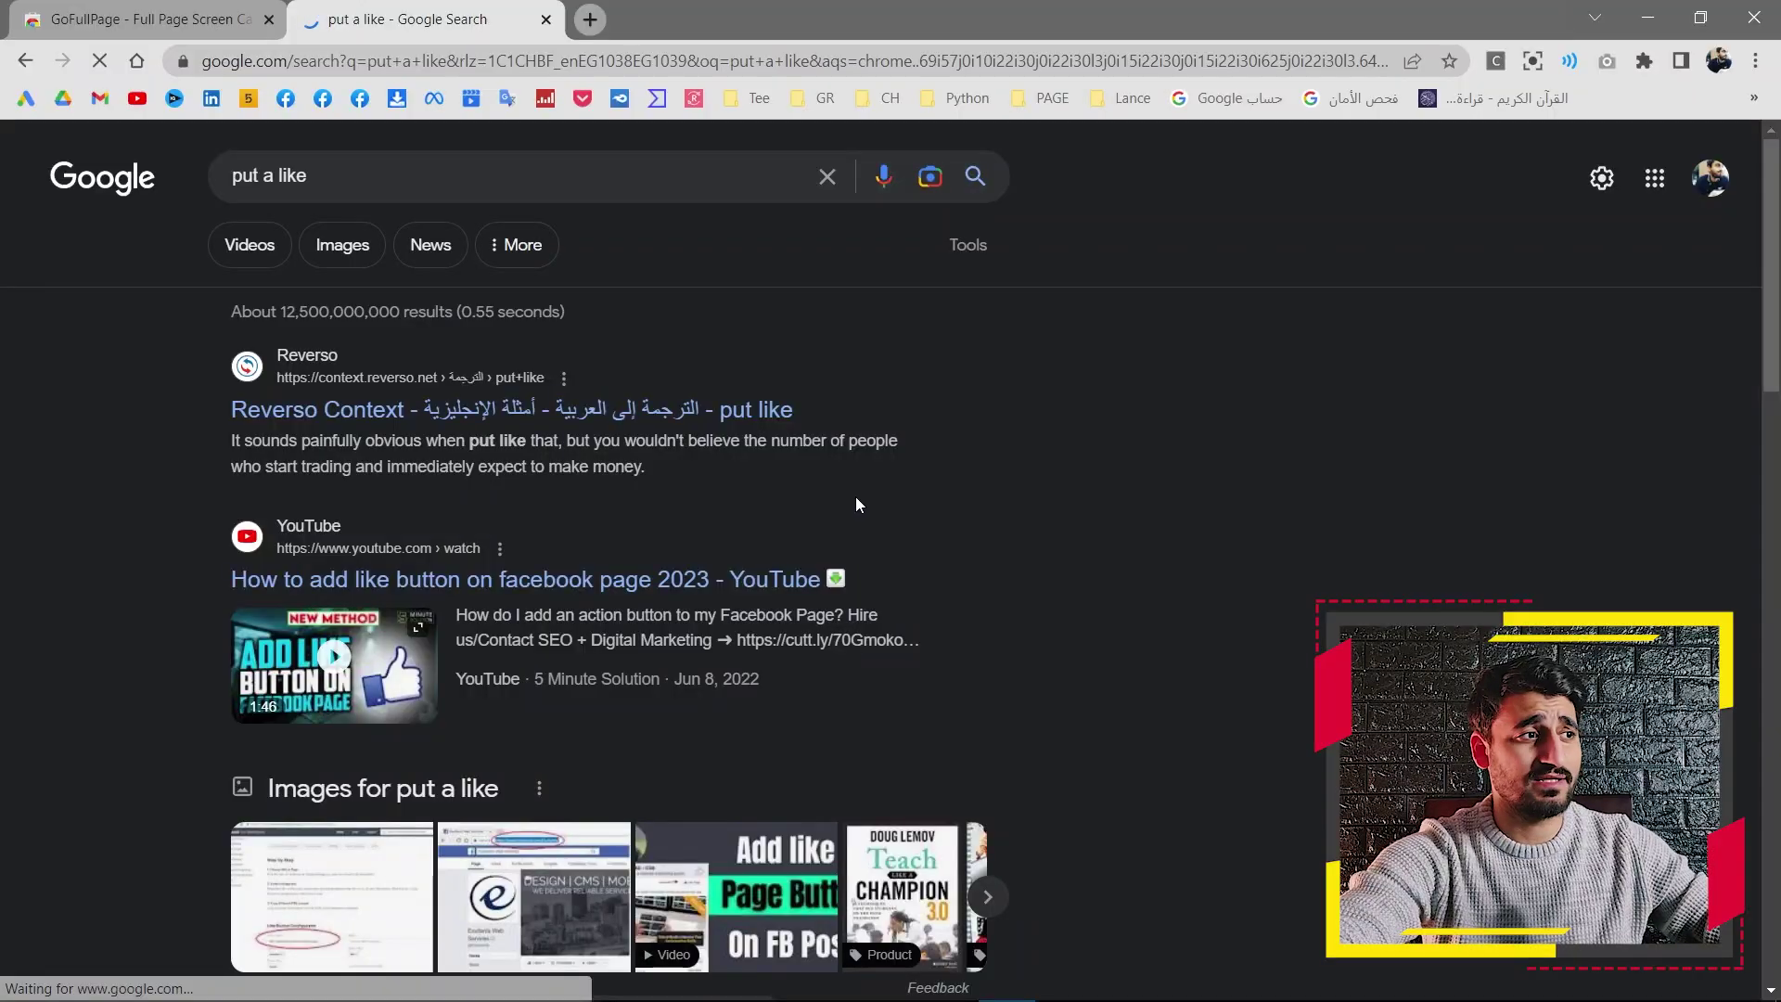
Capture the entire "put a like" search results page with GoFullPage and open the downloaded JPG
{"action": "scroll", "coordinate": [1043, 445], "scroll_direction": "down", "scroll_amount": 20}
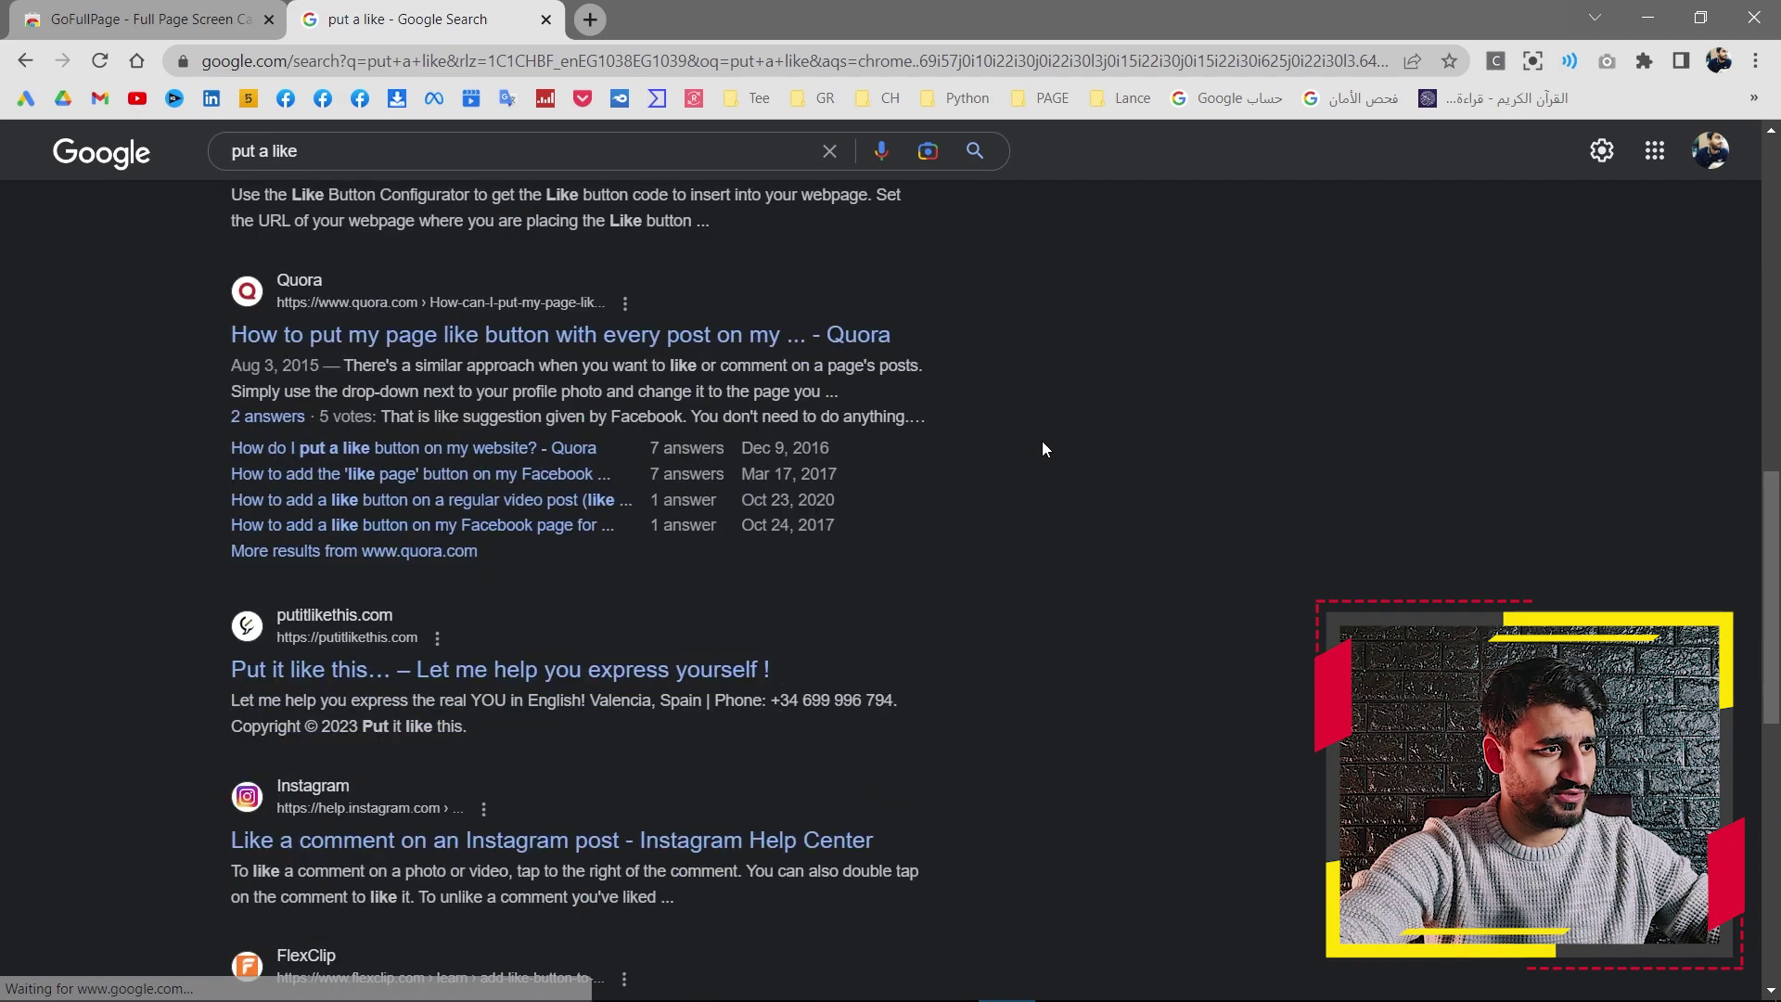
{"action": "scroll", "coordinate": [1037, 655], "scroll_direction": "up", "scroll_amount": 20}
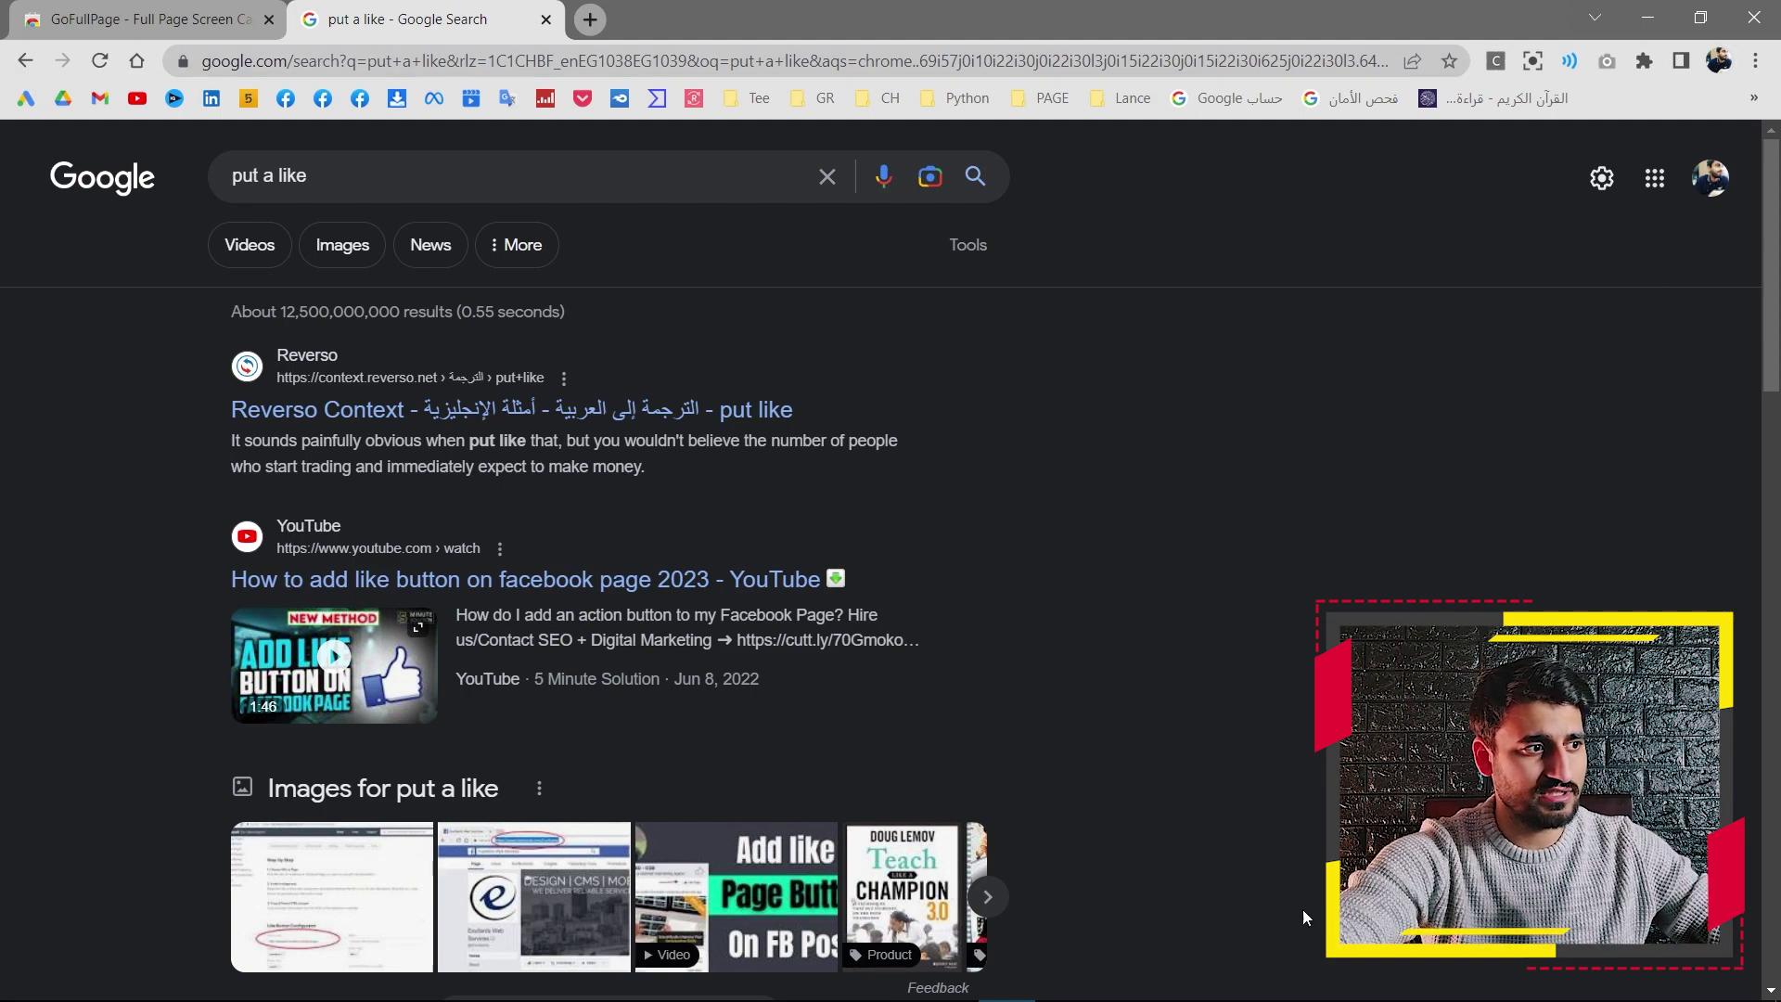
{"action": "scroll", "coordinate": [1052, 448], "scroll_direction": "down", "scroll_amount": 15}
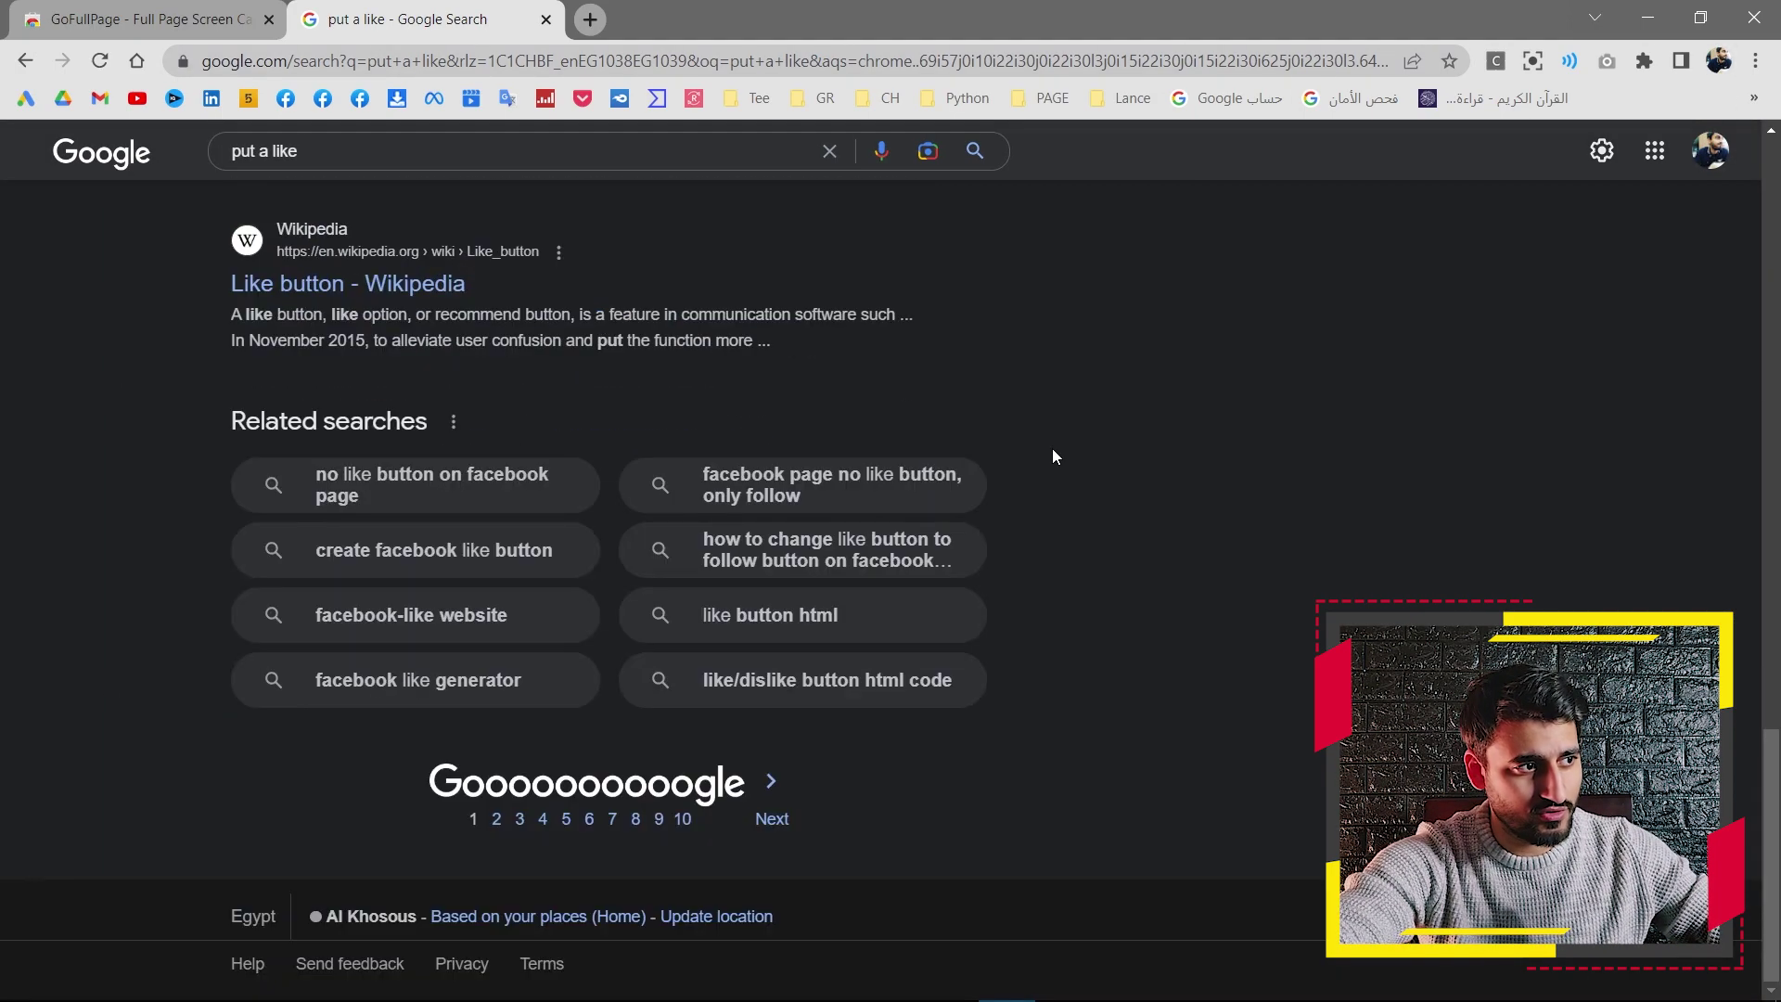
{"action": "scroll", "coordinate": [1052, 448], "scroll_direction": "up", "scroll_amount": 15}
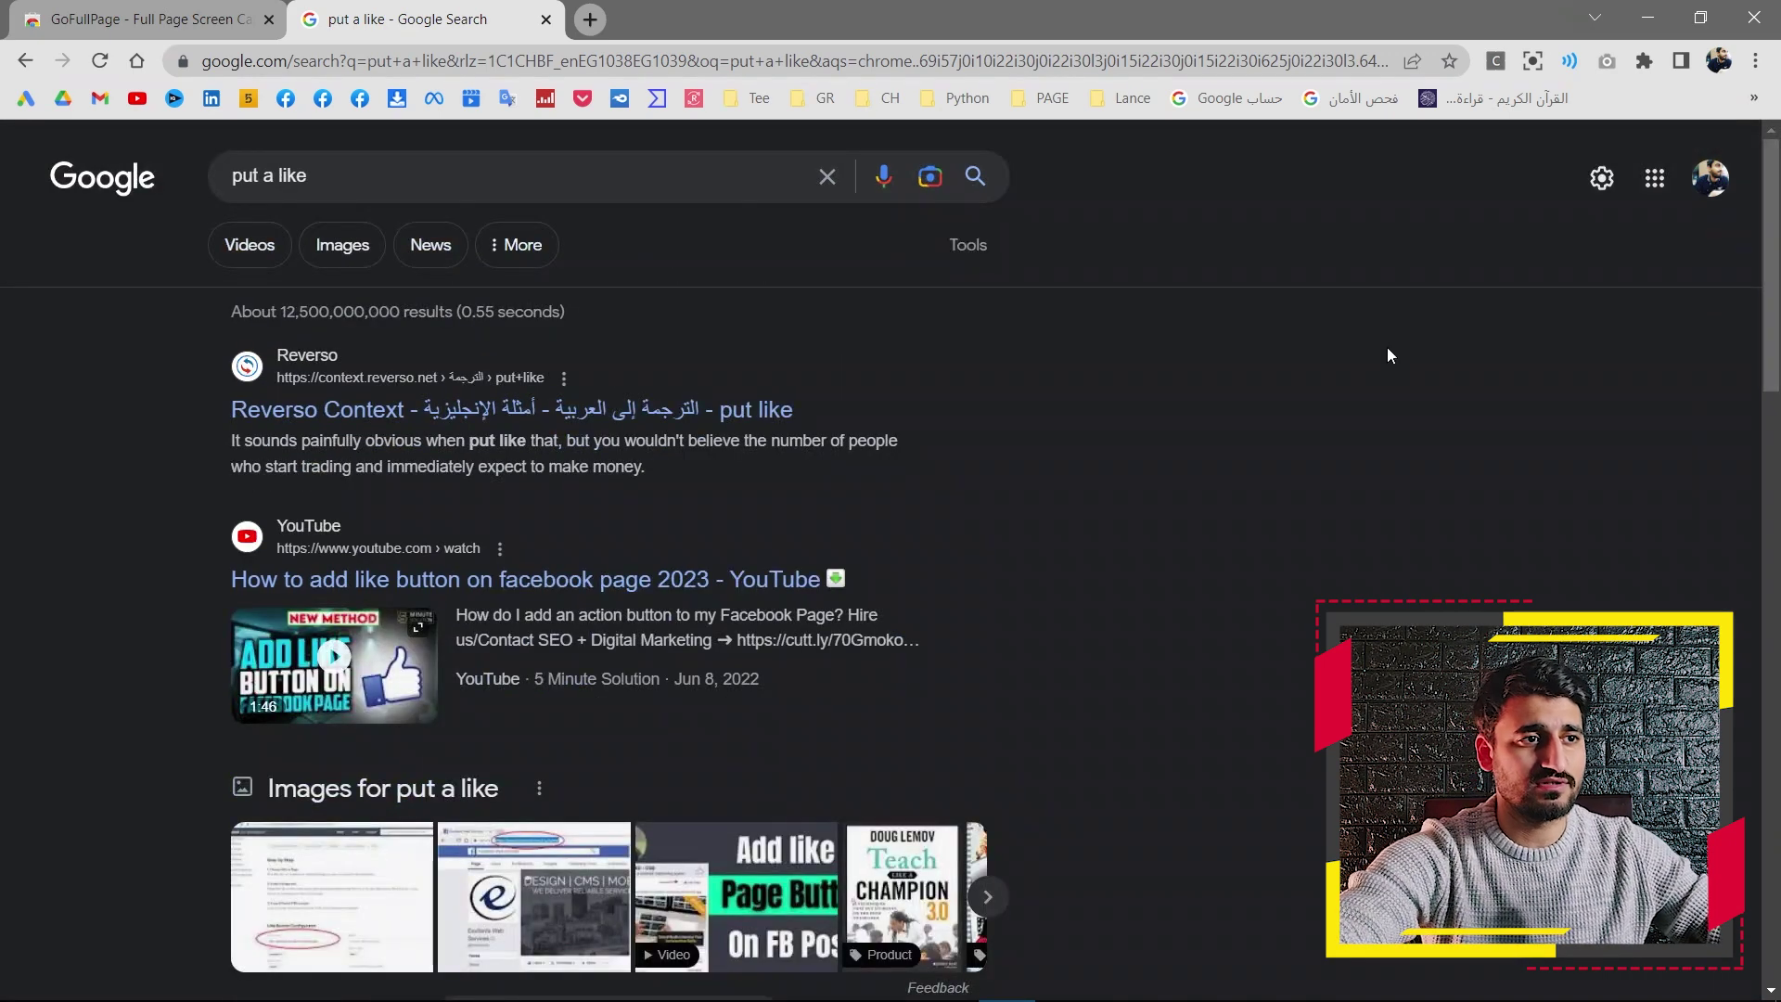
{"action": "left_click", "coordinate": [1607, 63]}
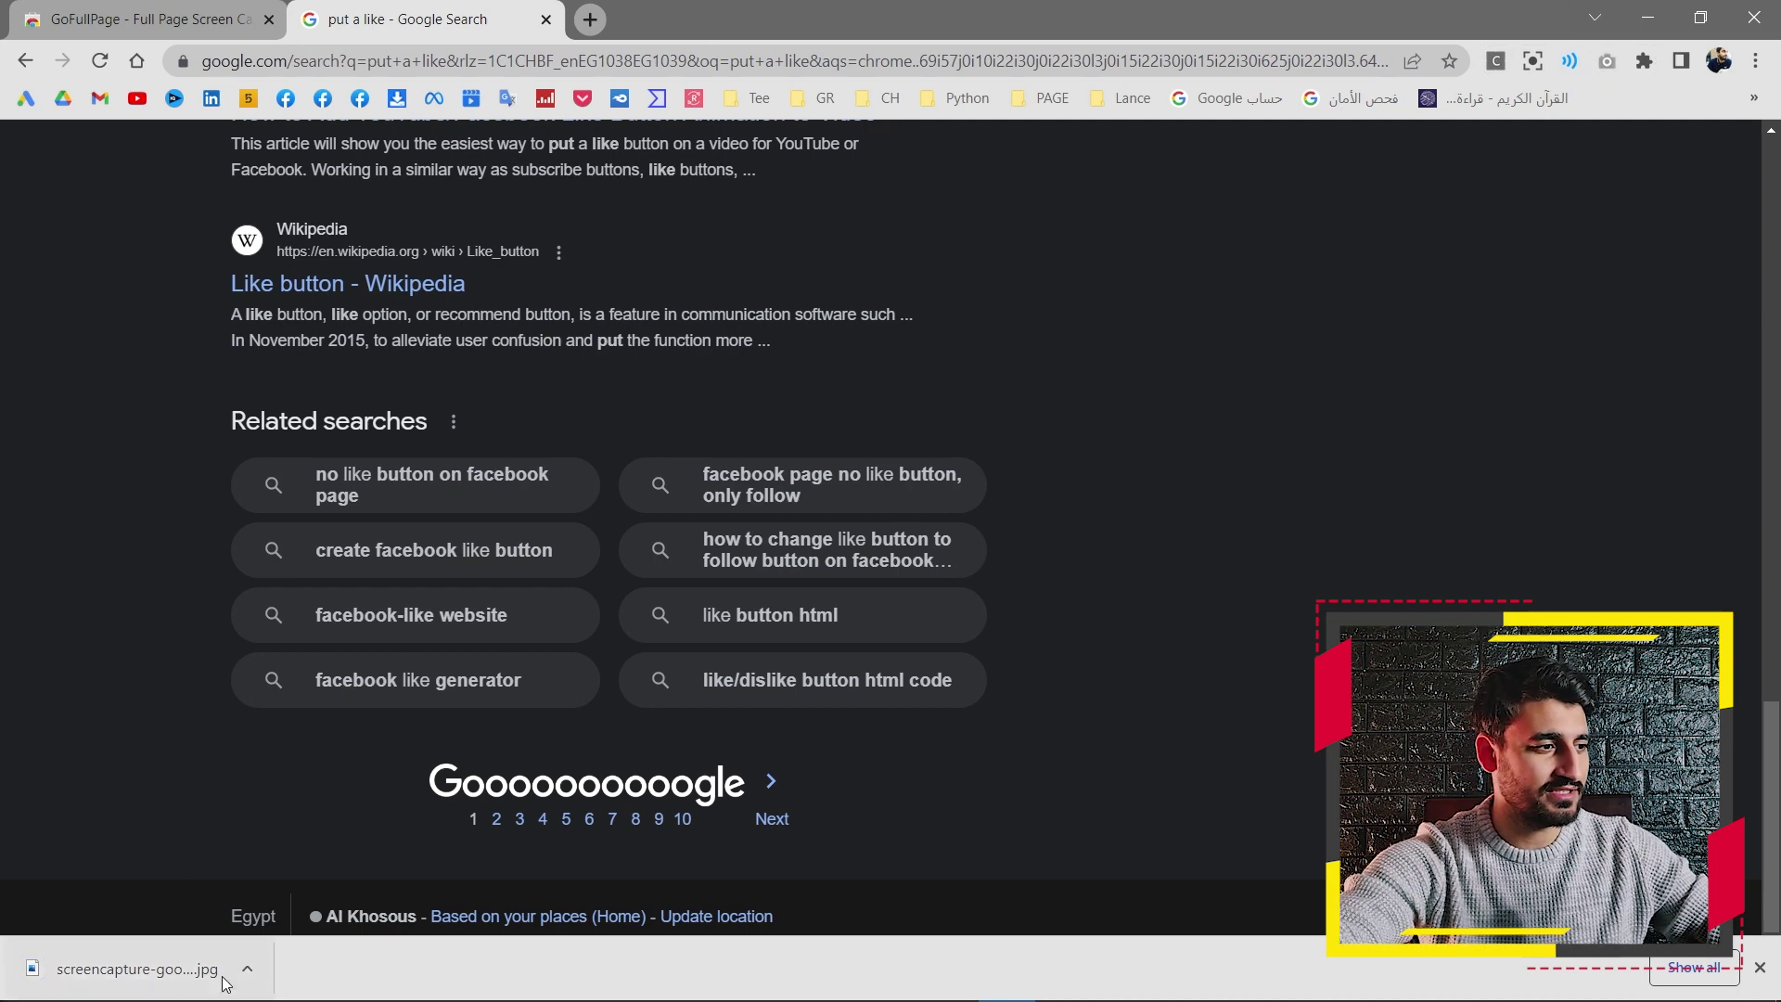
{"action": "left_click", "coordinate": [249, 966]}
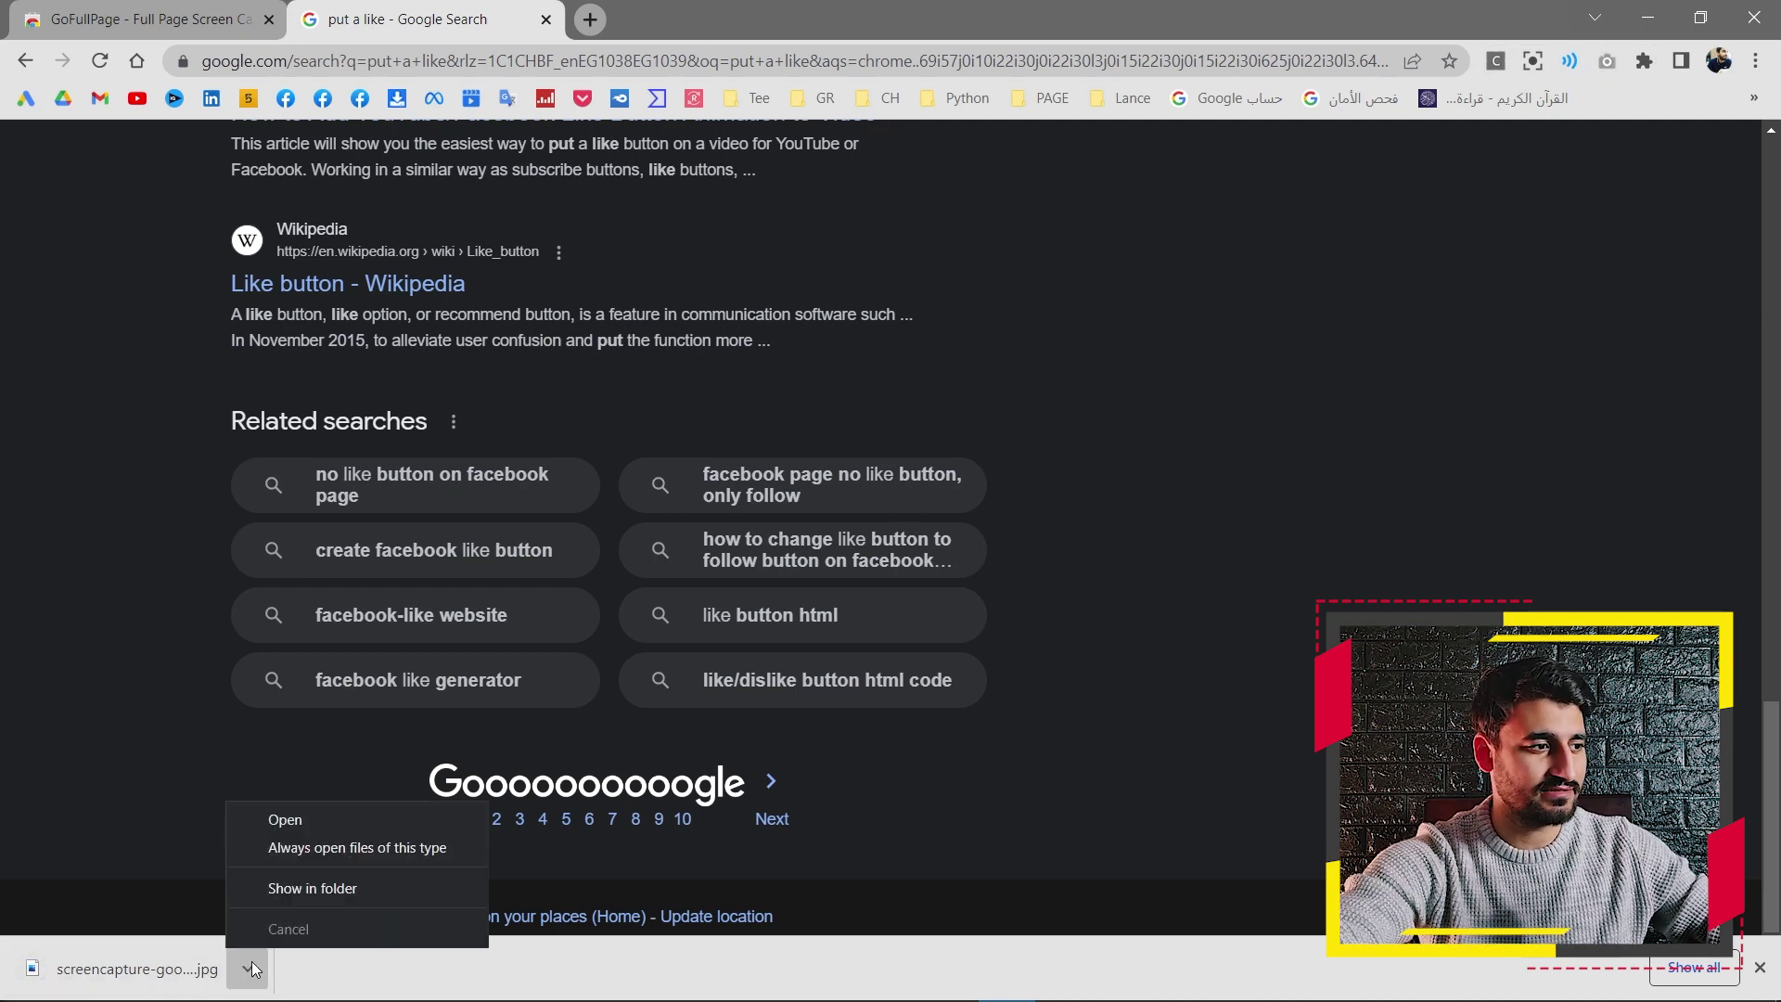
{"action": "left_click", "coordinate": [288, 820]}
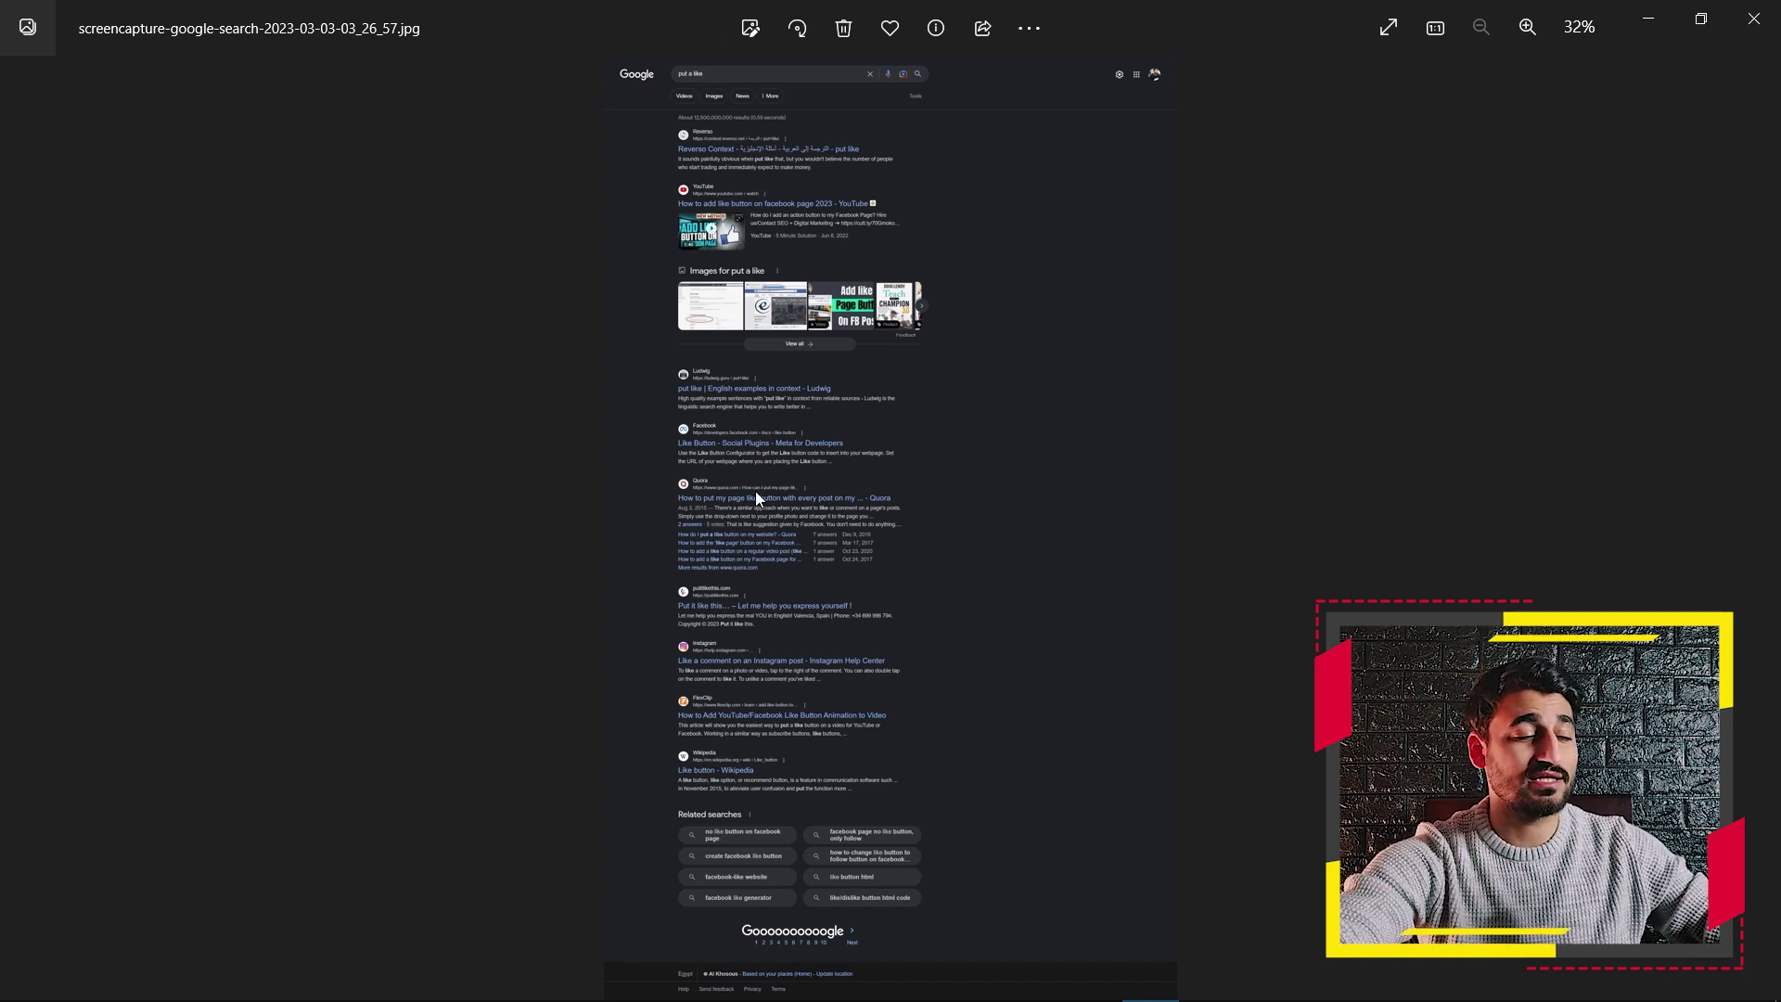
Examine the full-page capture at several zoom levels to check its sharpness, and close the image viewer
{"action": "scroll", "coordinate": [720, 575], "scroll_direction": "up", "scroll_amount": 8}
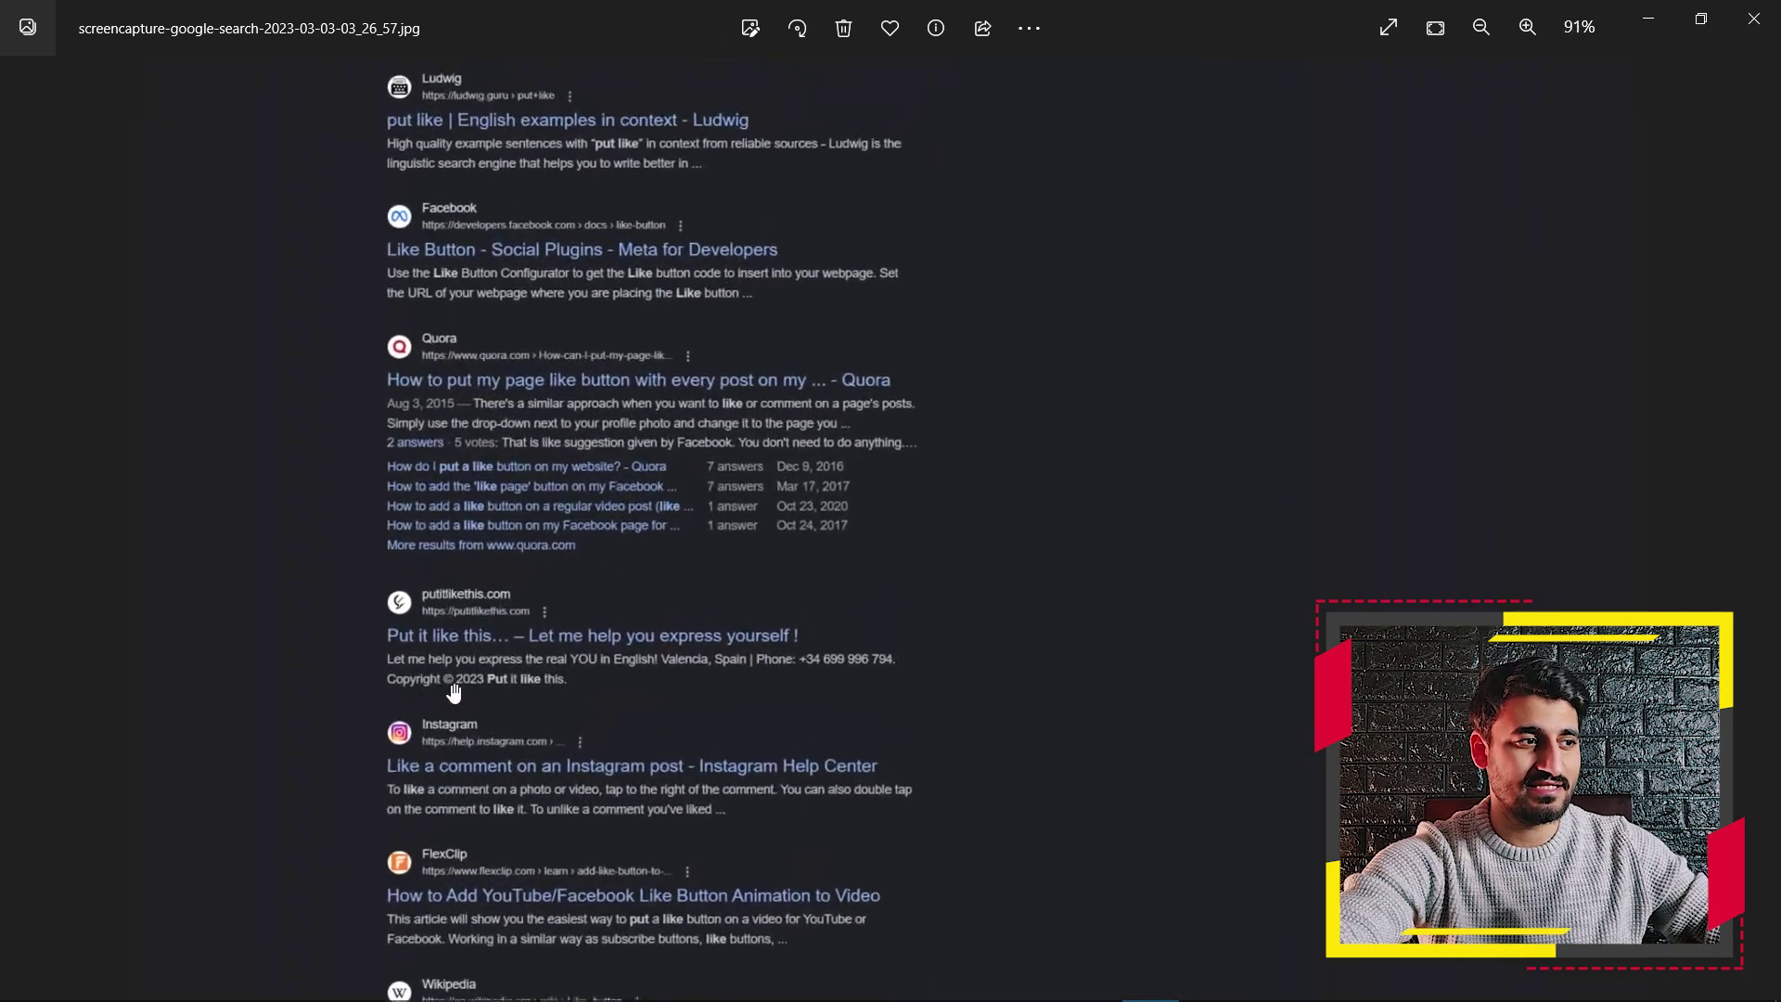
{"action": "scroll", "coordinate": [368, 652], "scroll_direction": "up", "scroll_amount": 5}
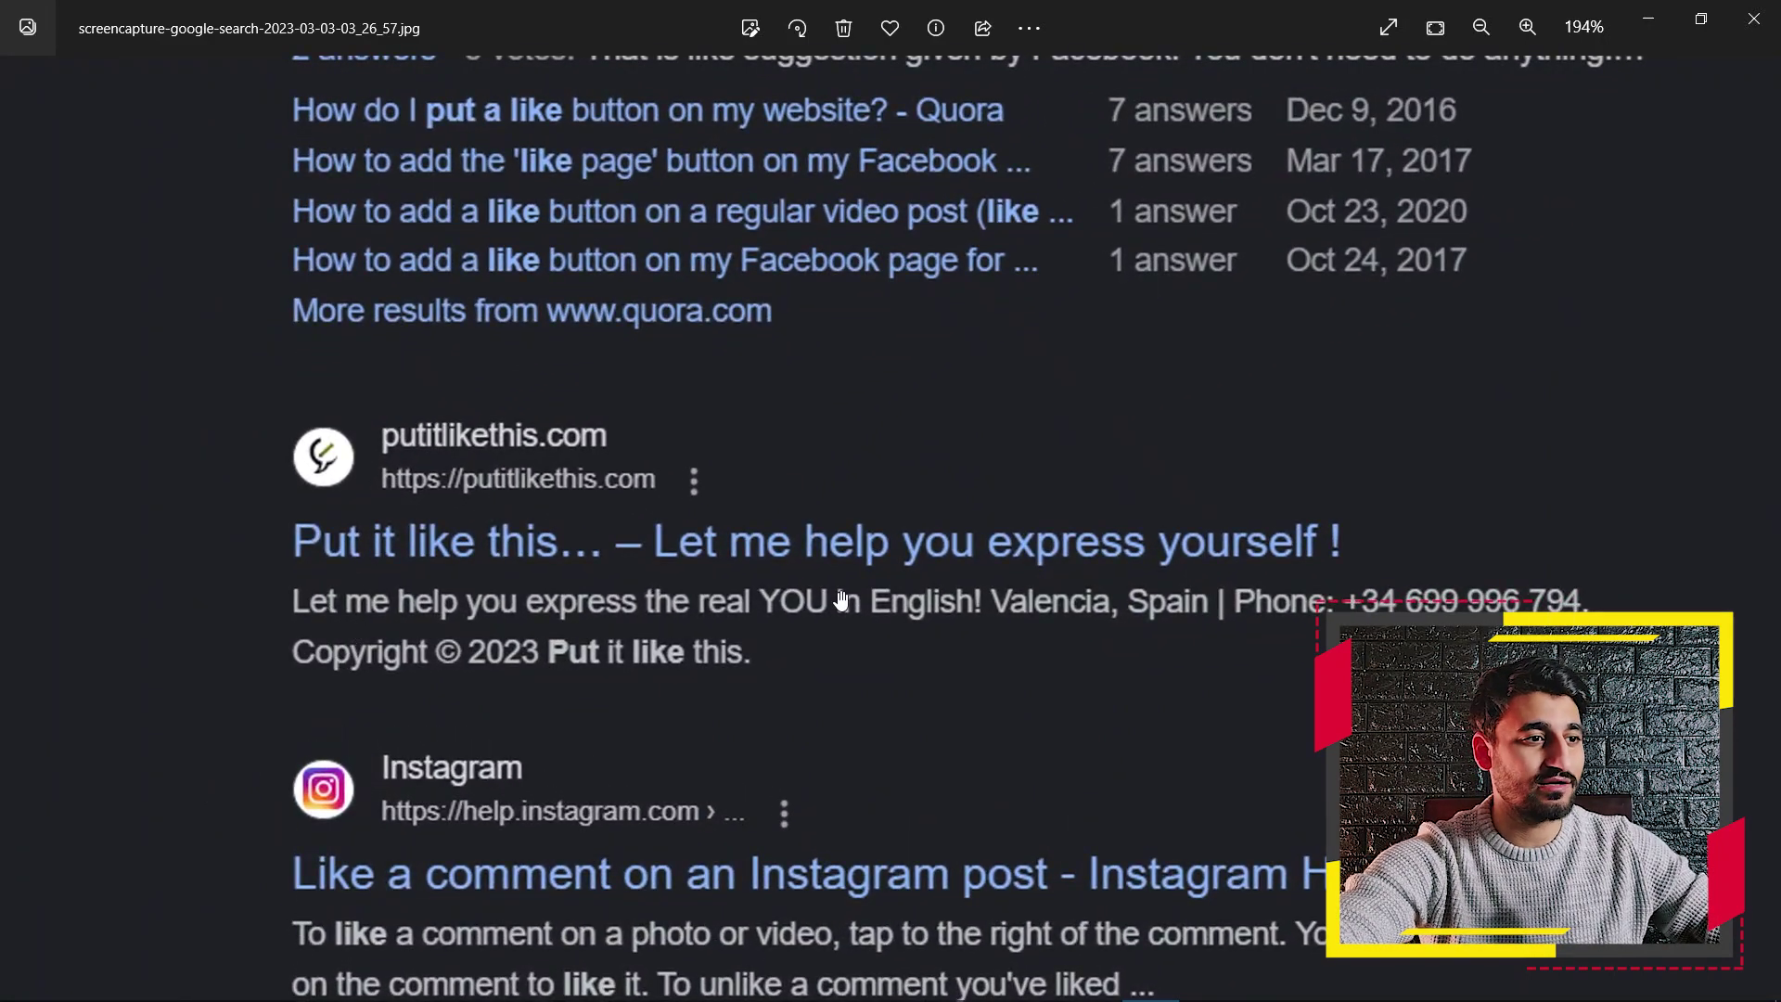
{"action": "scroll", "coordinate": [840, 600], "scroll_direction": "down", "scroll_amount": 2}
{"action": "scroll", "coordinate": [840, 600], "scroll_direction": "down", "scroll_amount": 5}
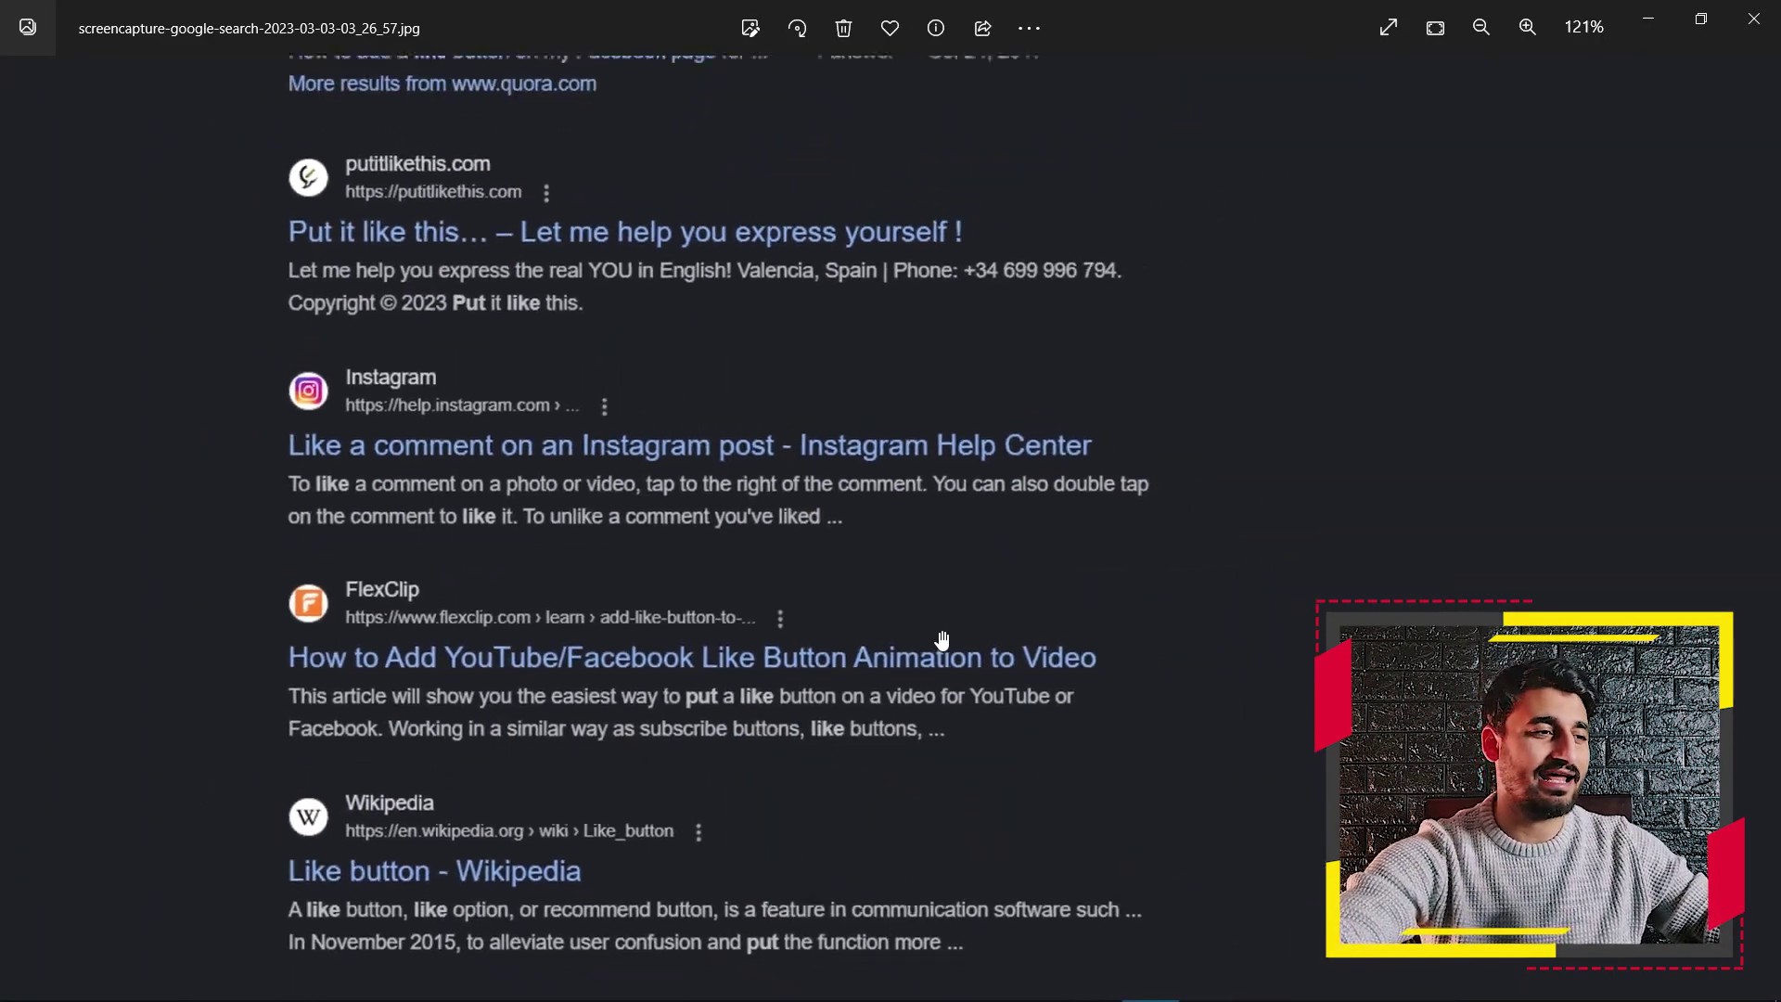
{"action": "scroll", "coordinate": [909, 628], "scroll_direction": "down", "scroll_amount": 2}
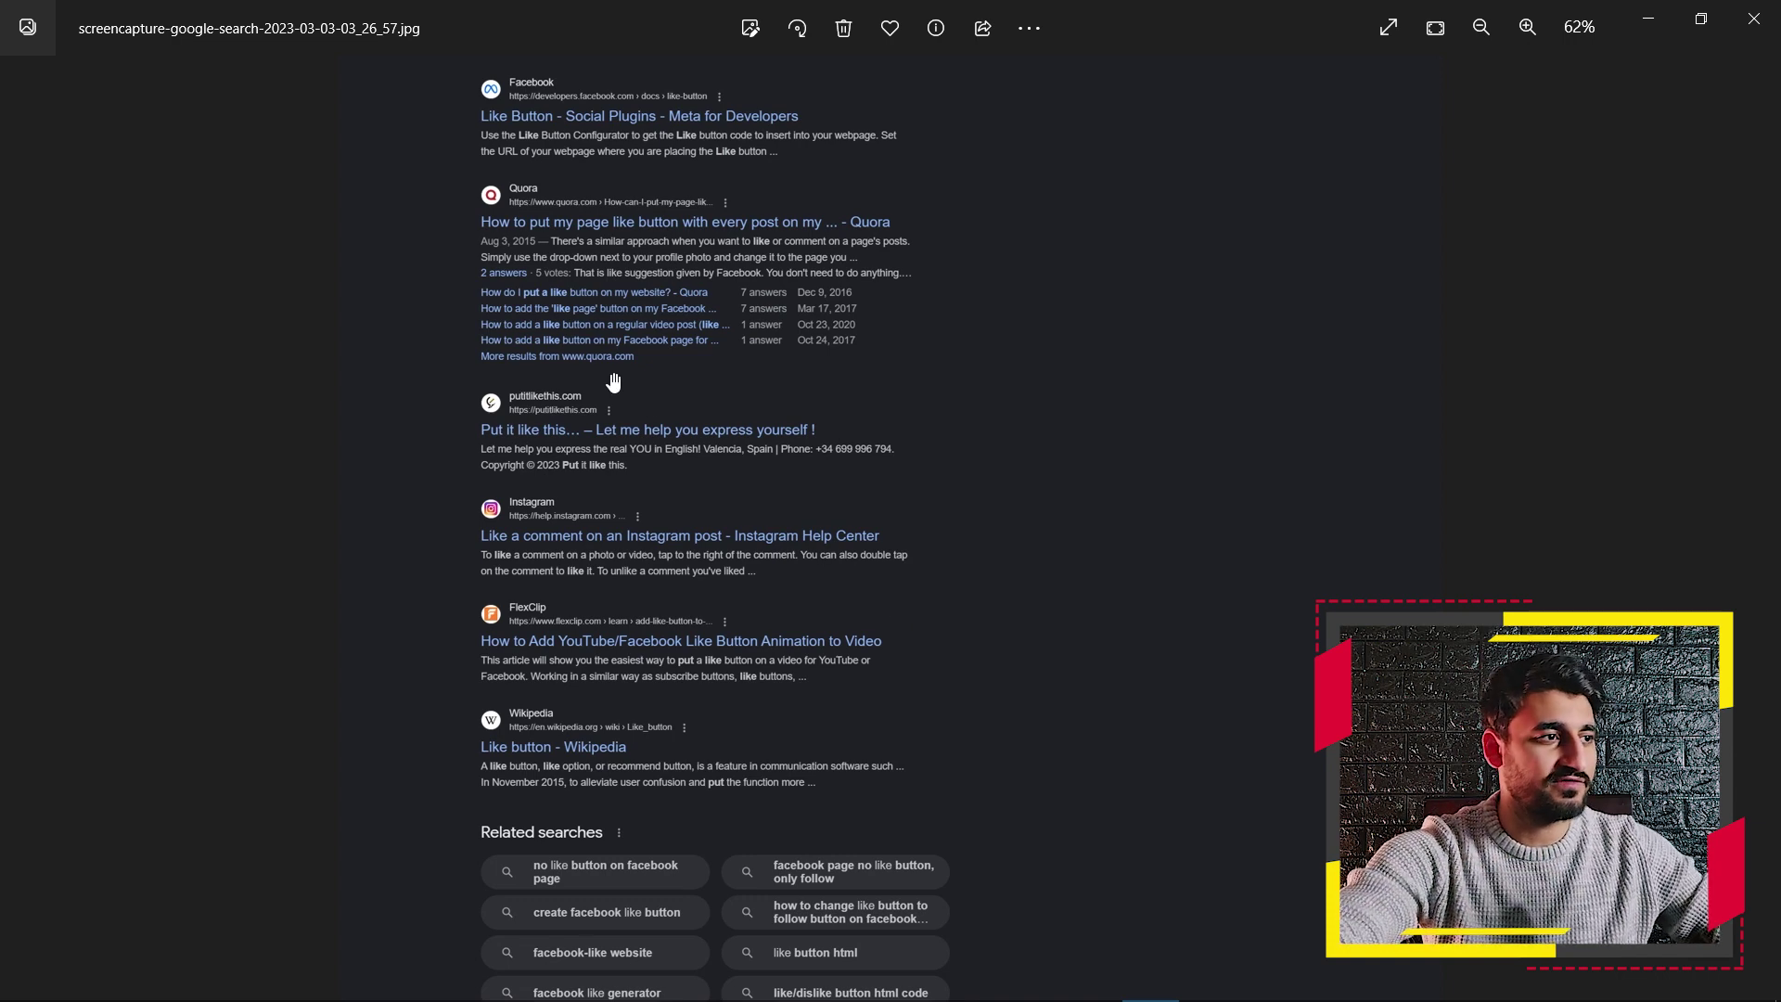
{"action": "scroll", "coordinate": [614, 381], "scroll_direction": "down", "scroll_amount": 3}
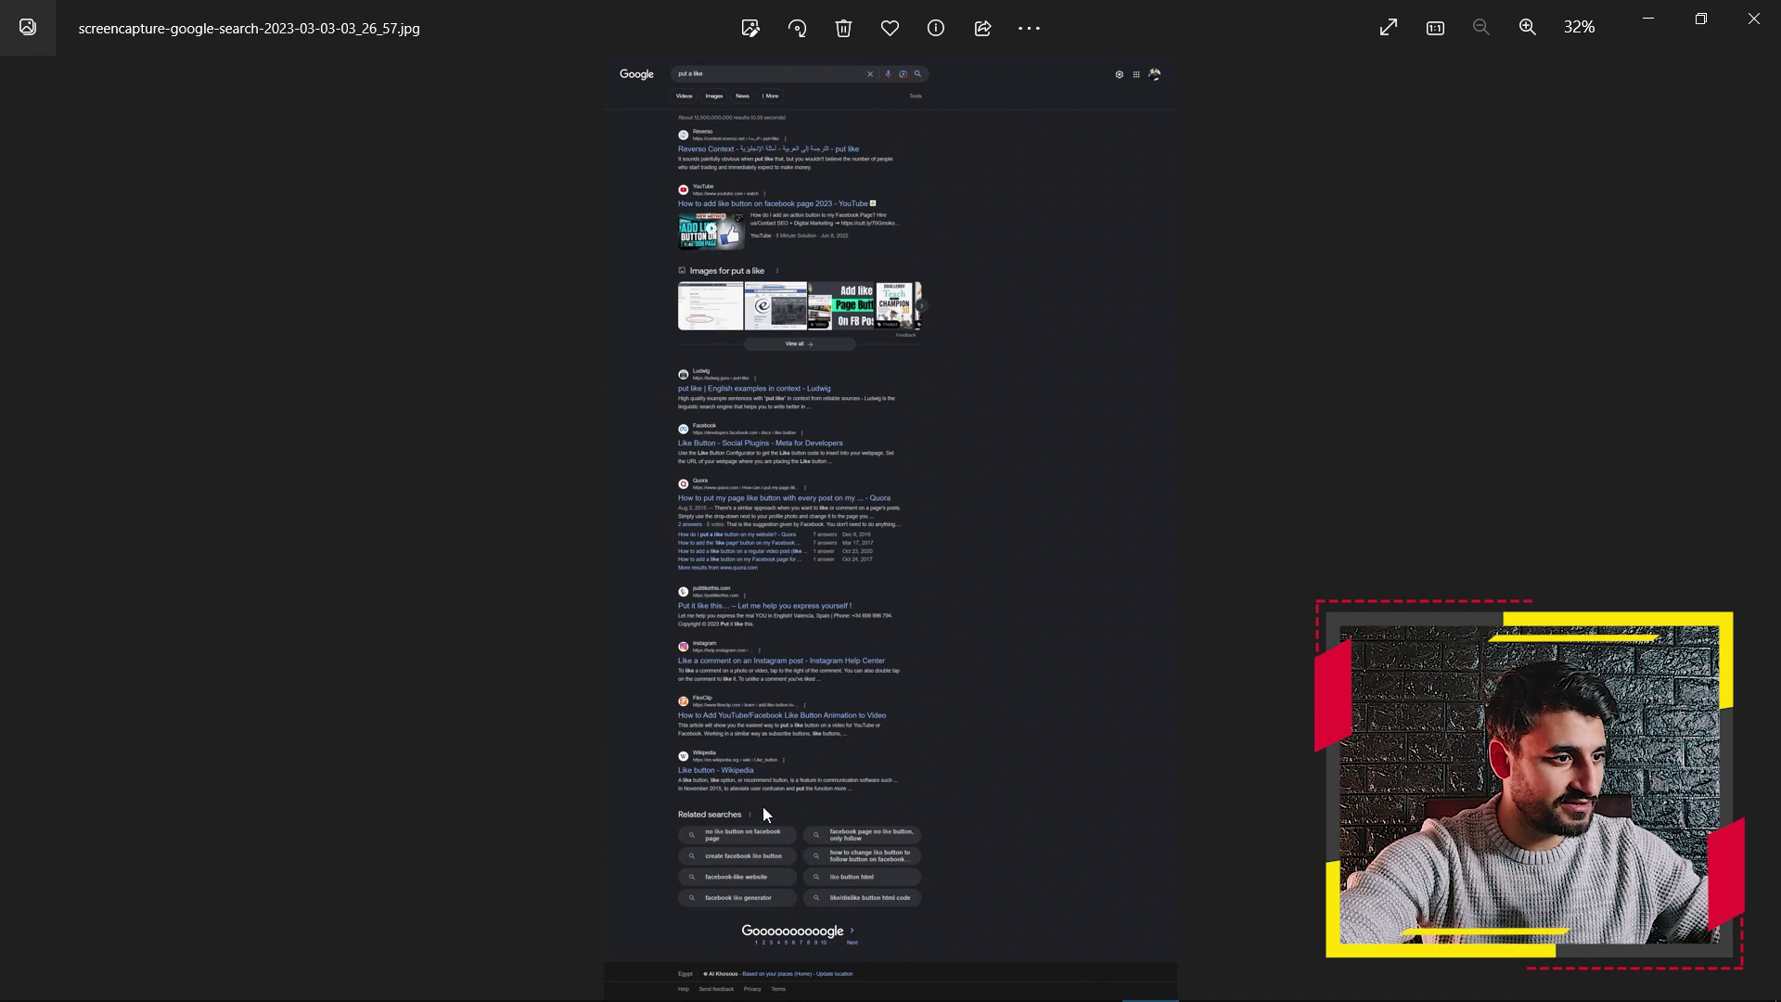
{"action": "scroll", "coordinate": [853, 543], "scroll_direction": "up", "scroll_amount": 3}
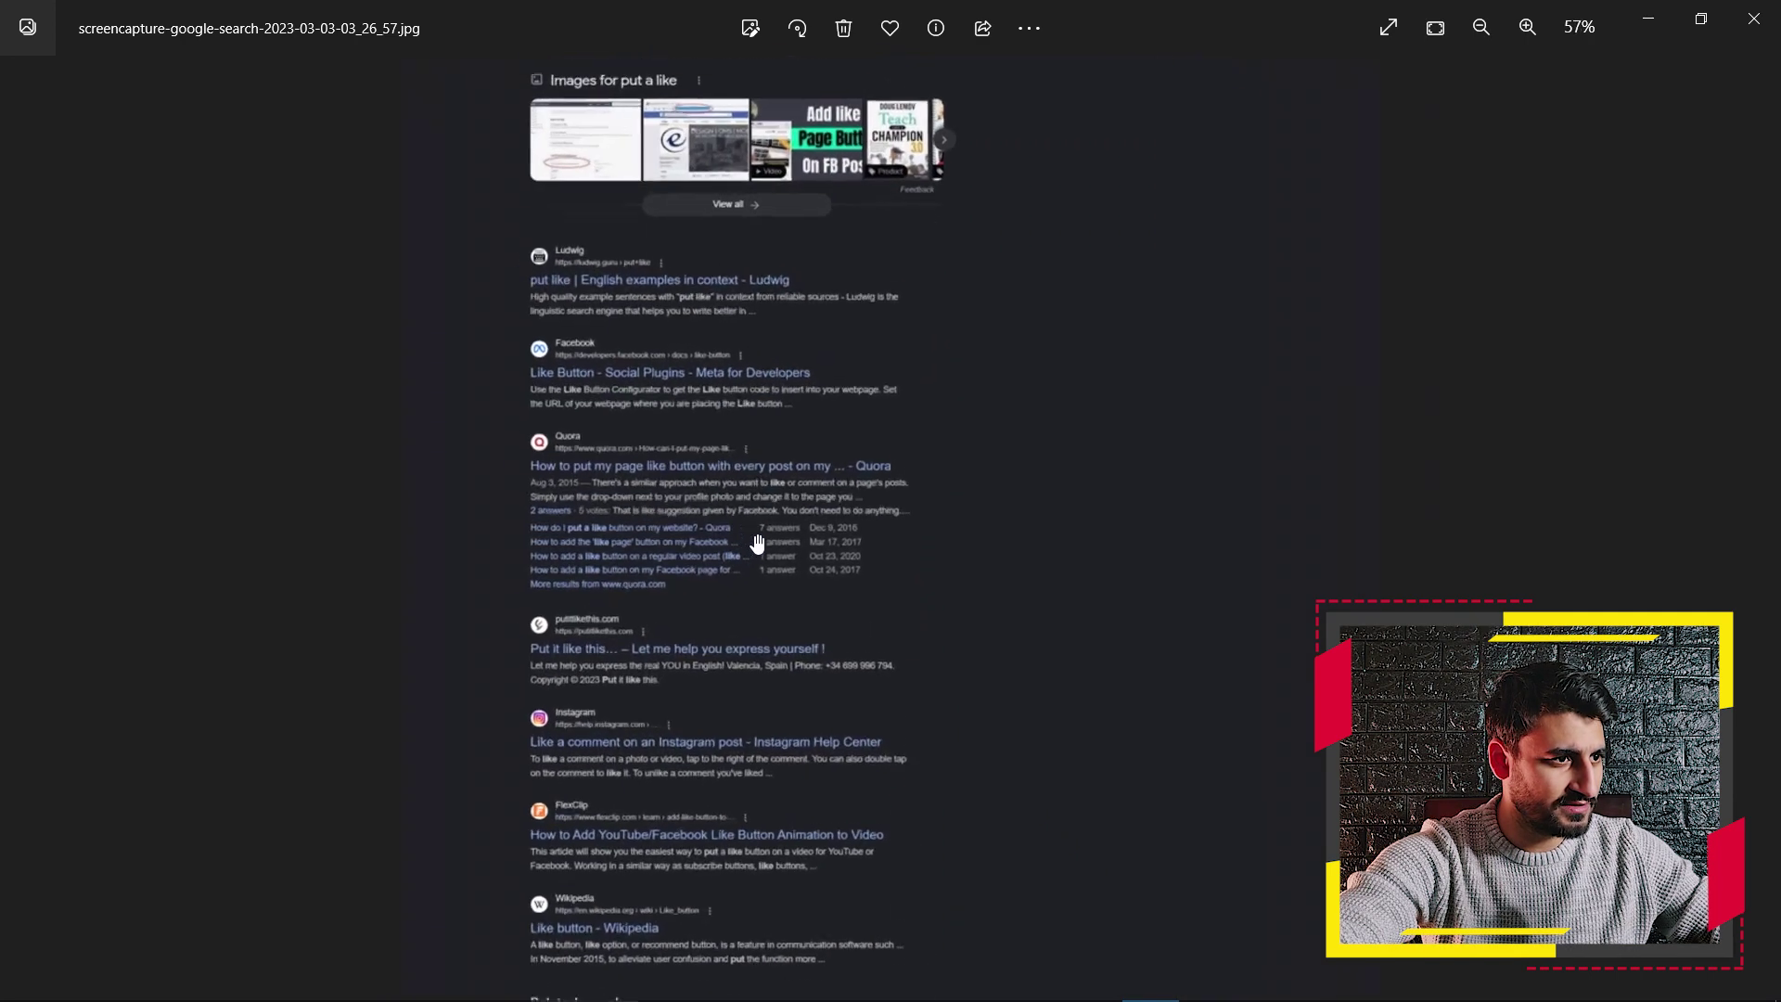
{"action": "scroll", "coordinate": [757, 542], "scroll_direction": "up", "scroll_amount": 6}
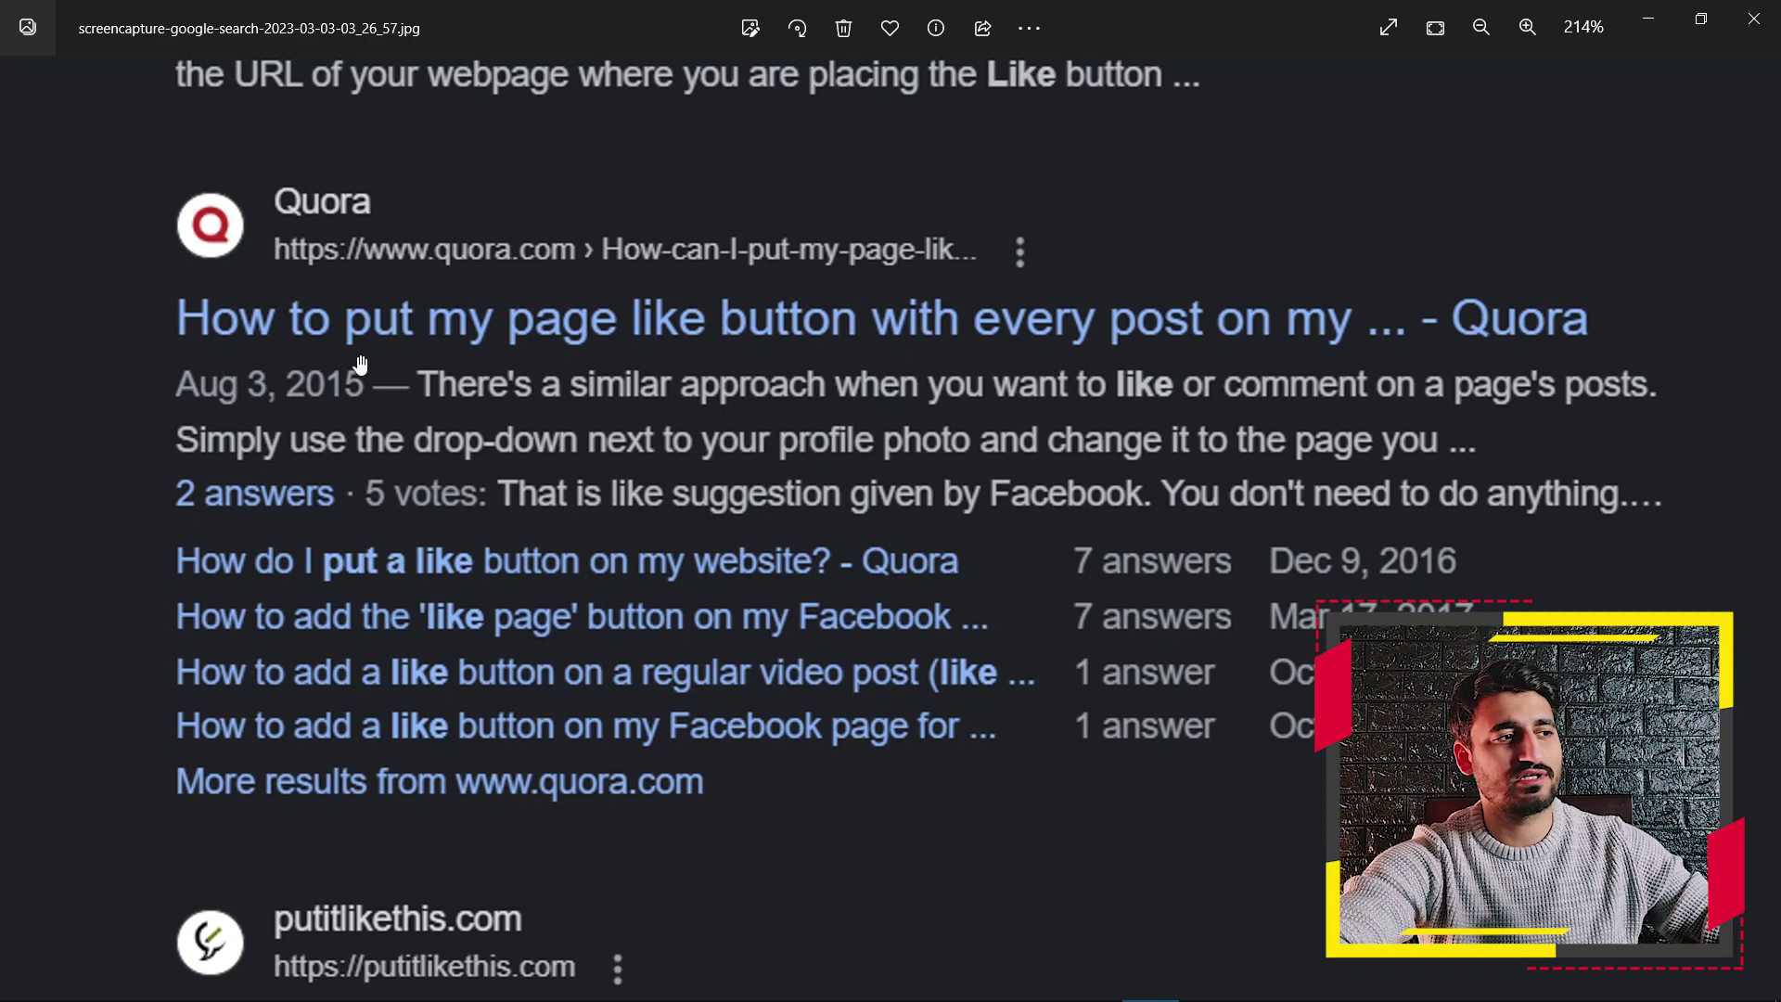
{"action": "scroll", "coordinate": [1344, 390], "scroll_direction": "down", "scroll_amount": 2}
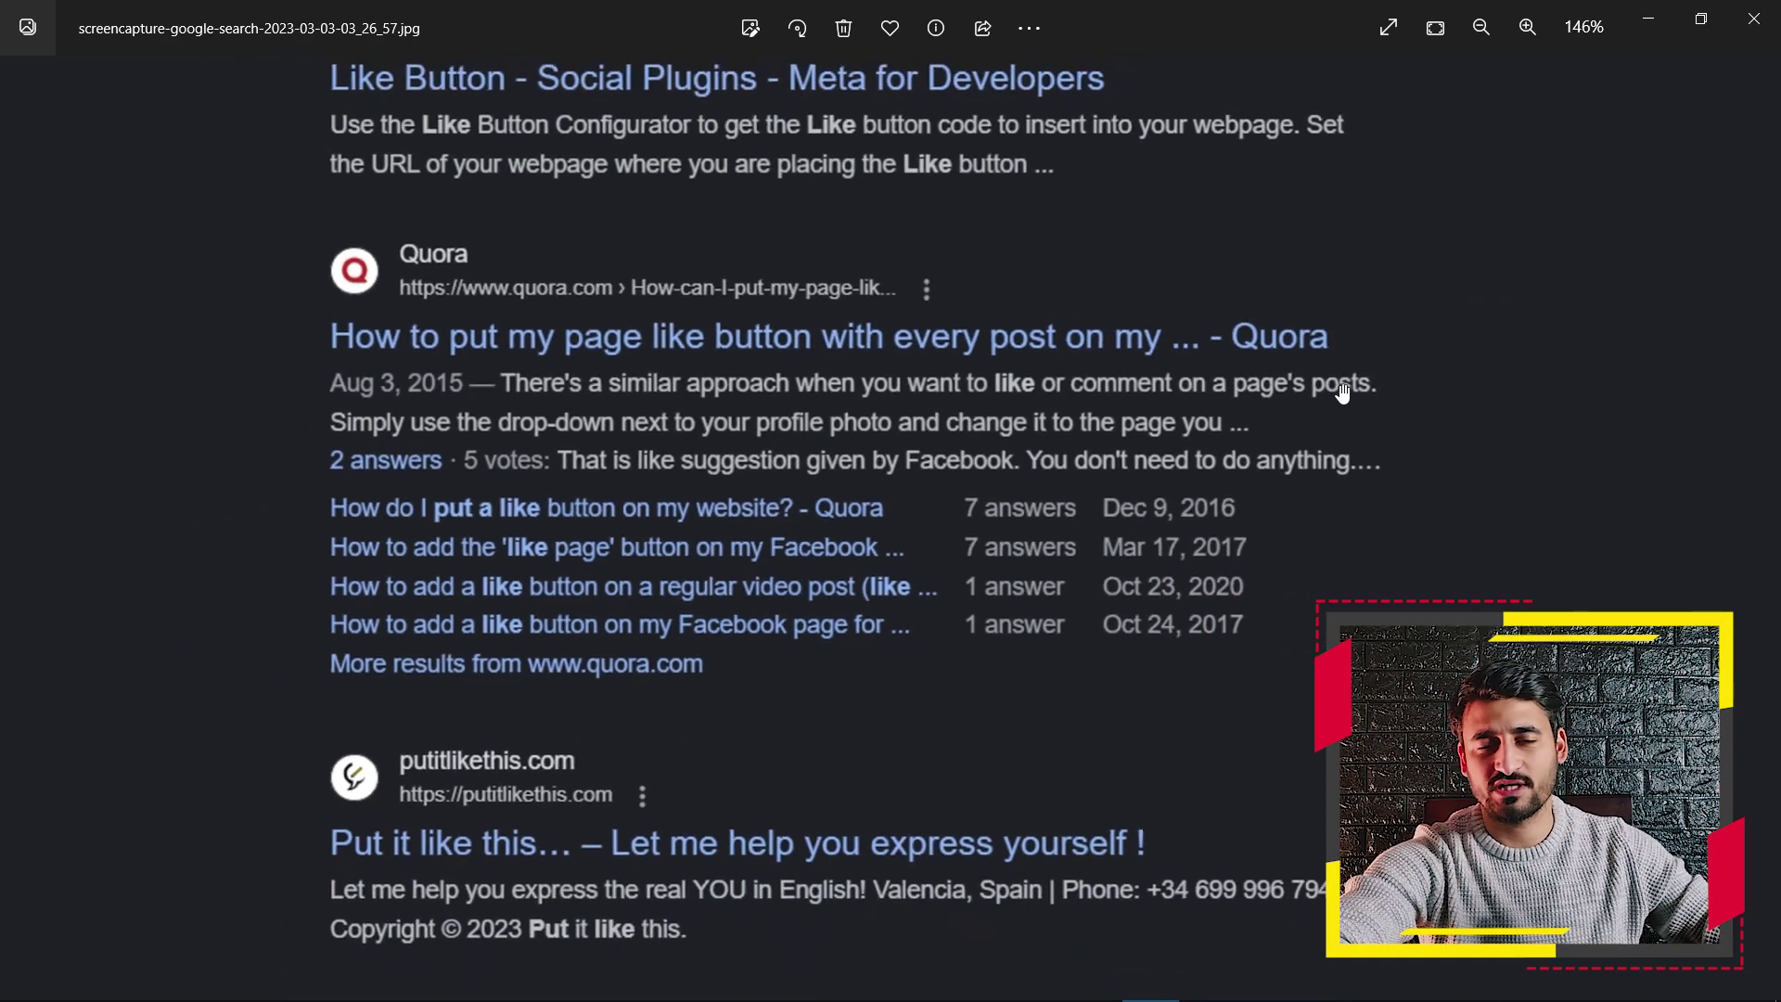
{"action": "scroll", "coordinate": [881, 412], "scroll_direction": "down", "scroll_amount": 5}
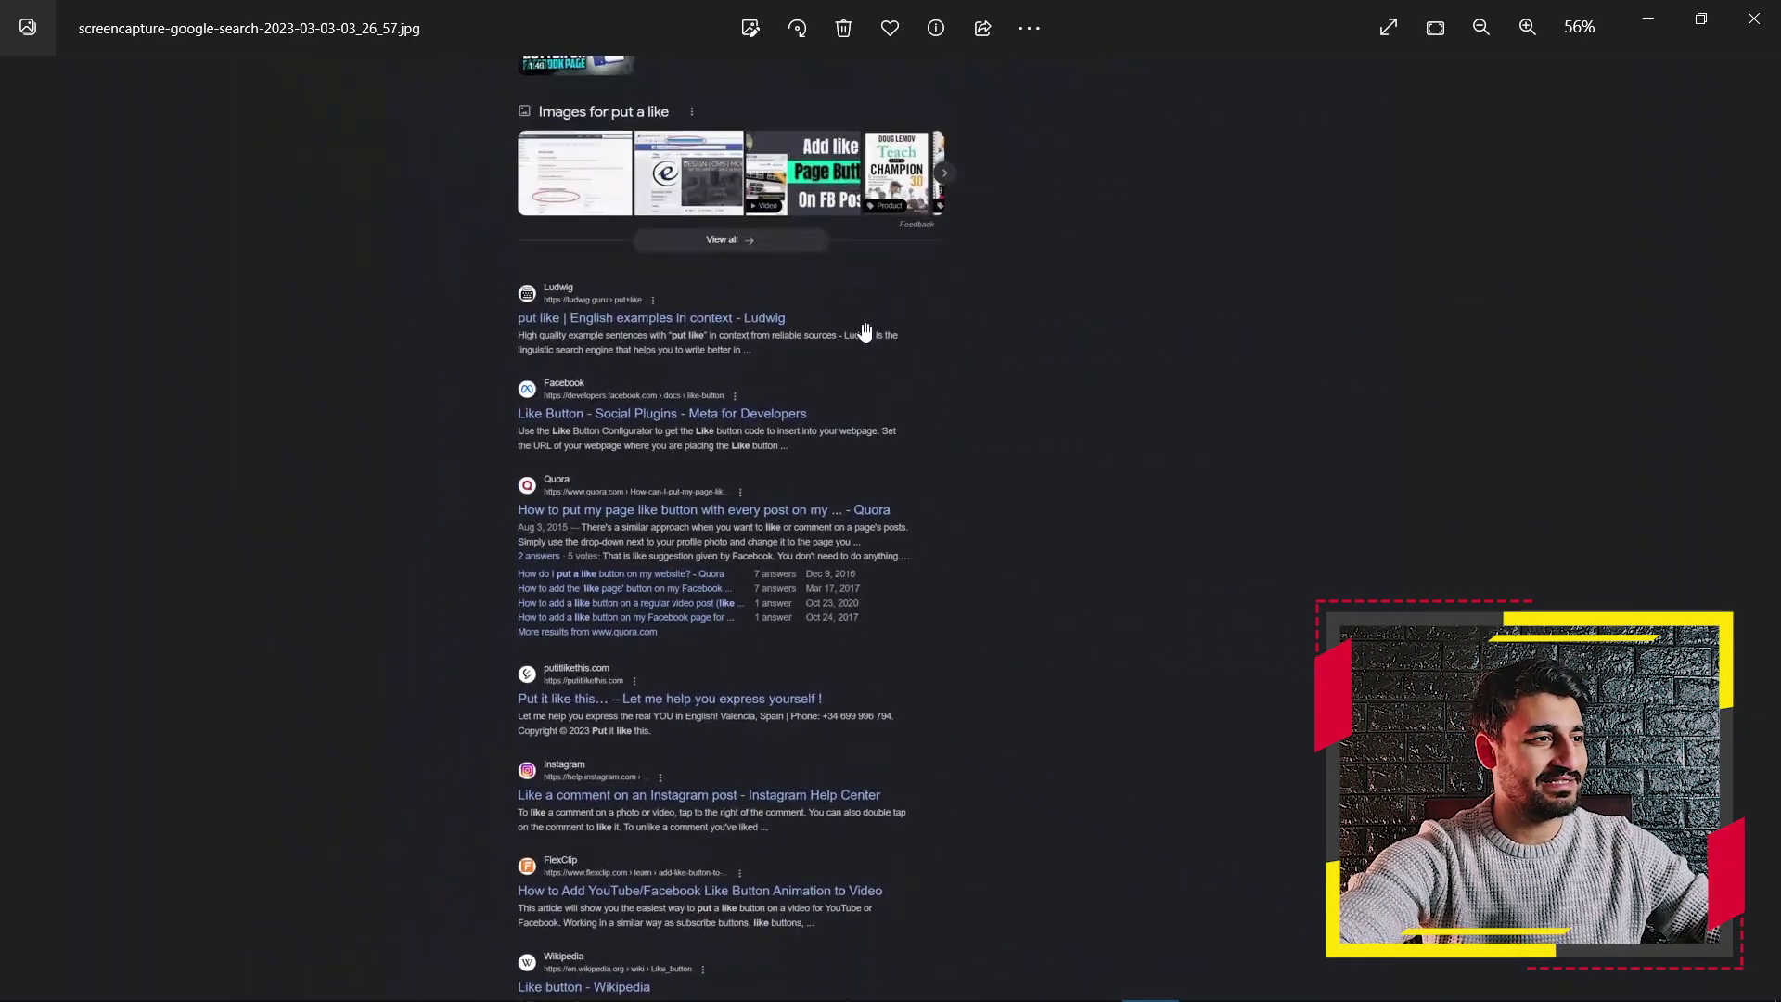
{"action": "left_click", "coordinate": [1755, 21]}
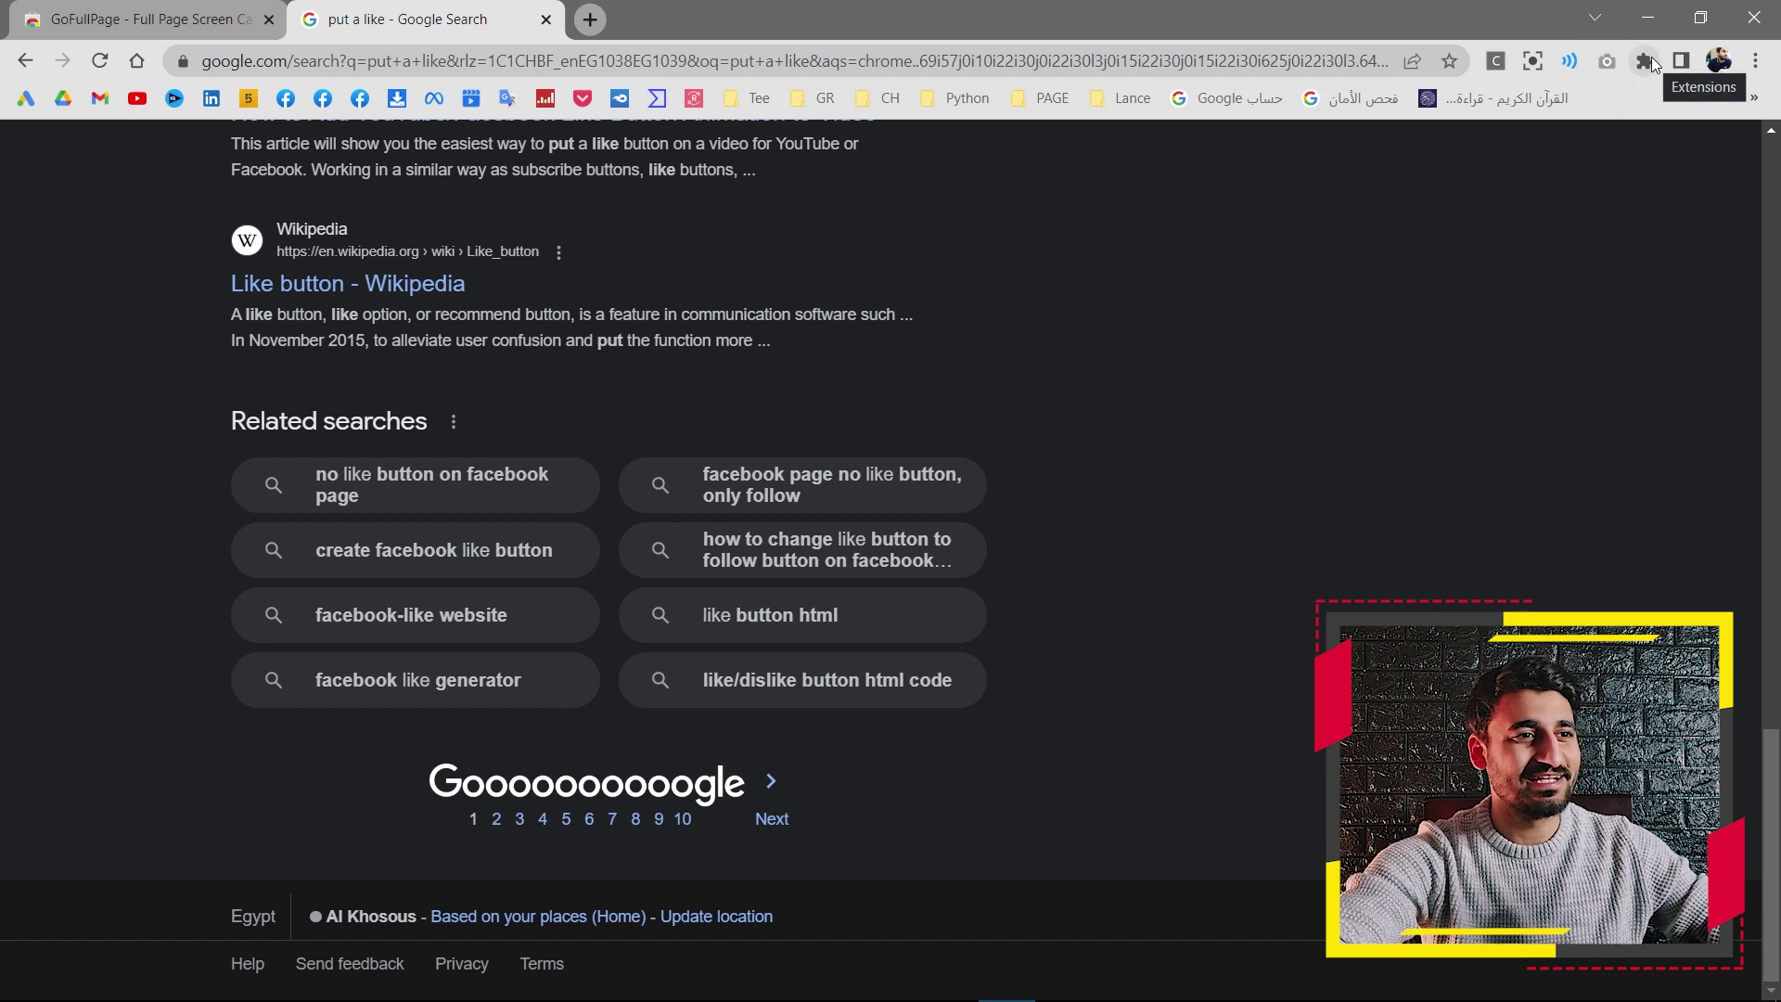
Open GoFullPage's options and review the image format and PDF paper size choices, keeping jpg and US letter portrait
{"action": "right_click", "coordinate": [1603, 64]}
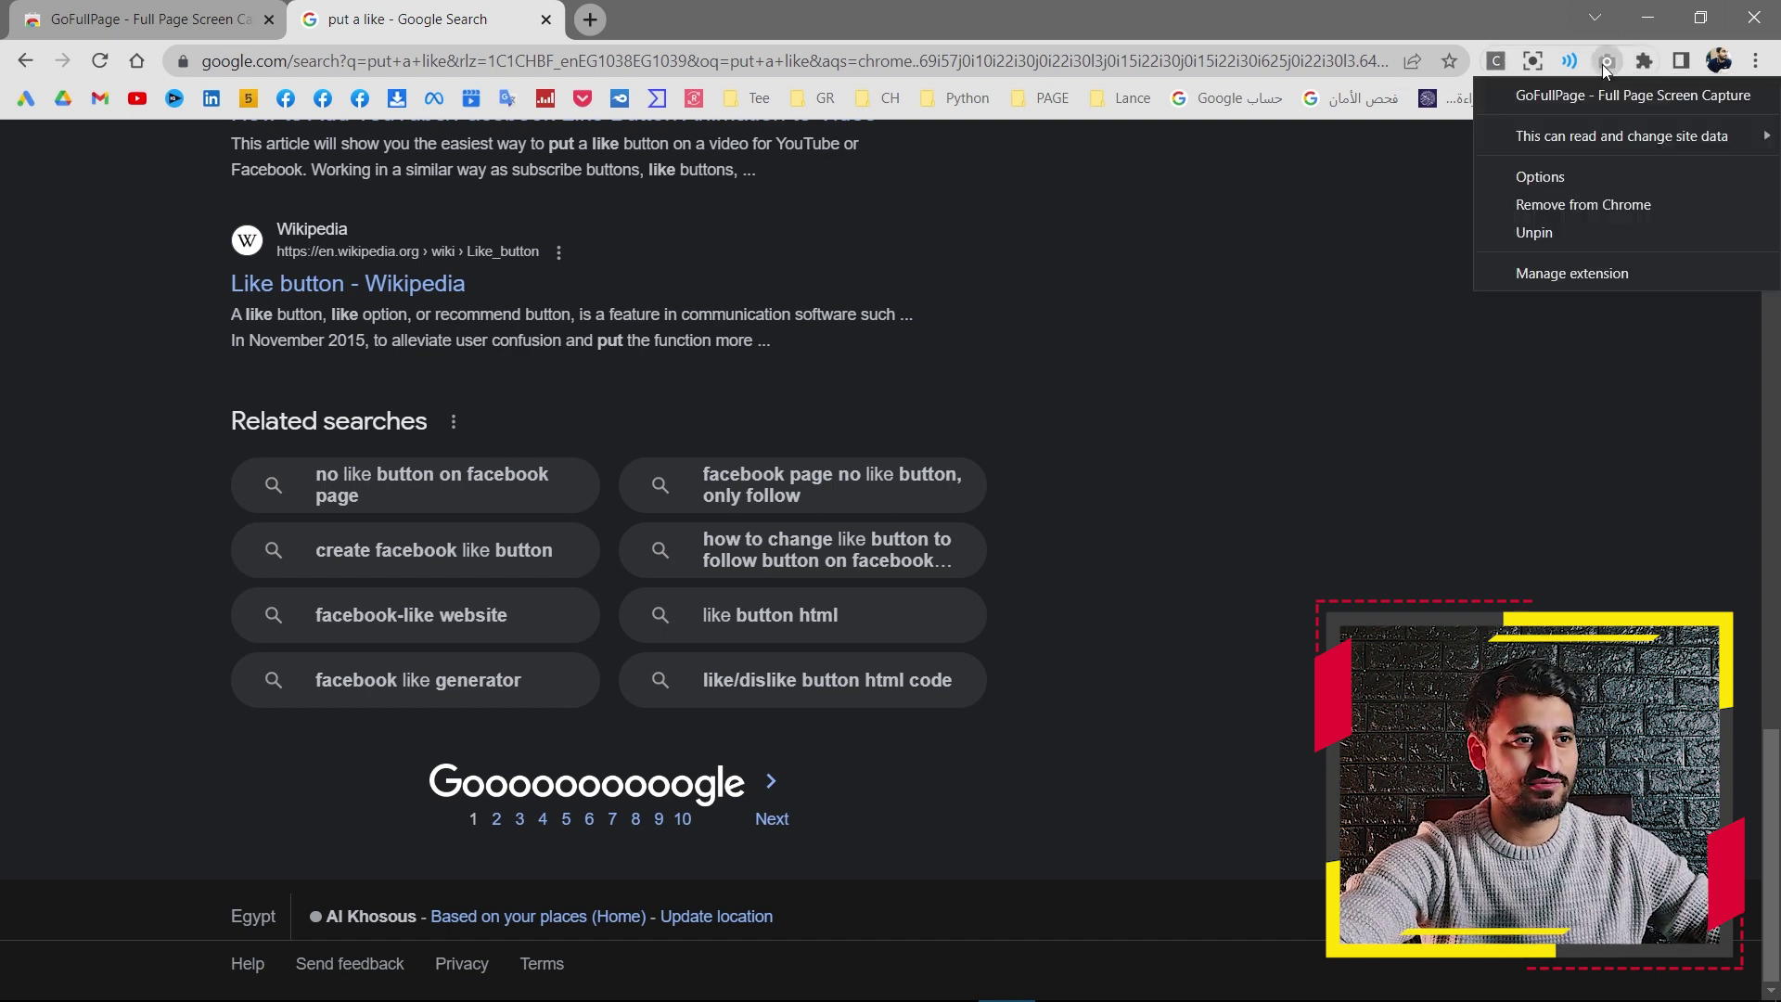
{"action": "left_click", "coordinate": [1588, 176]}
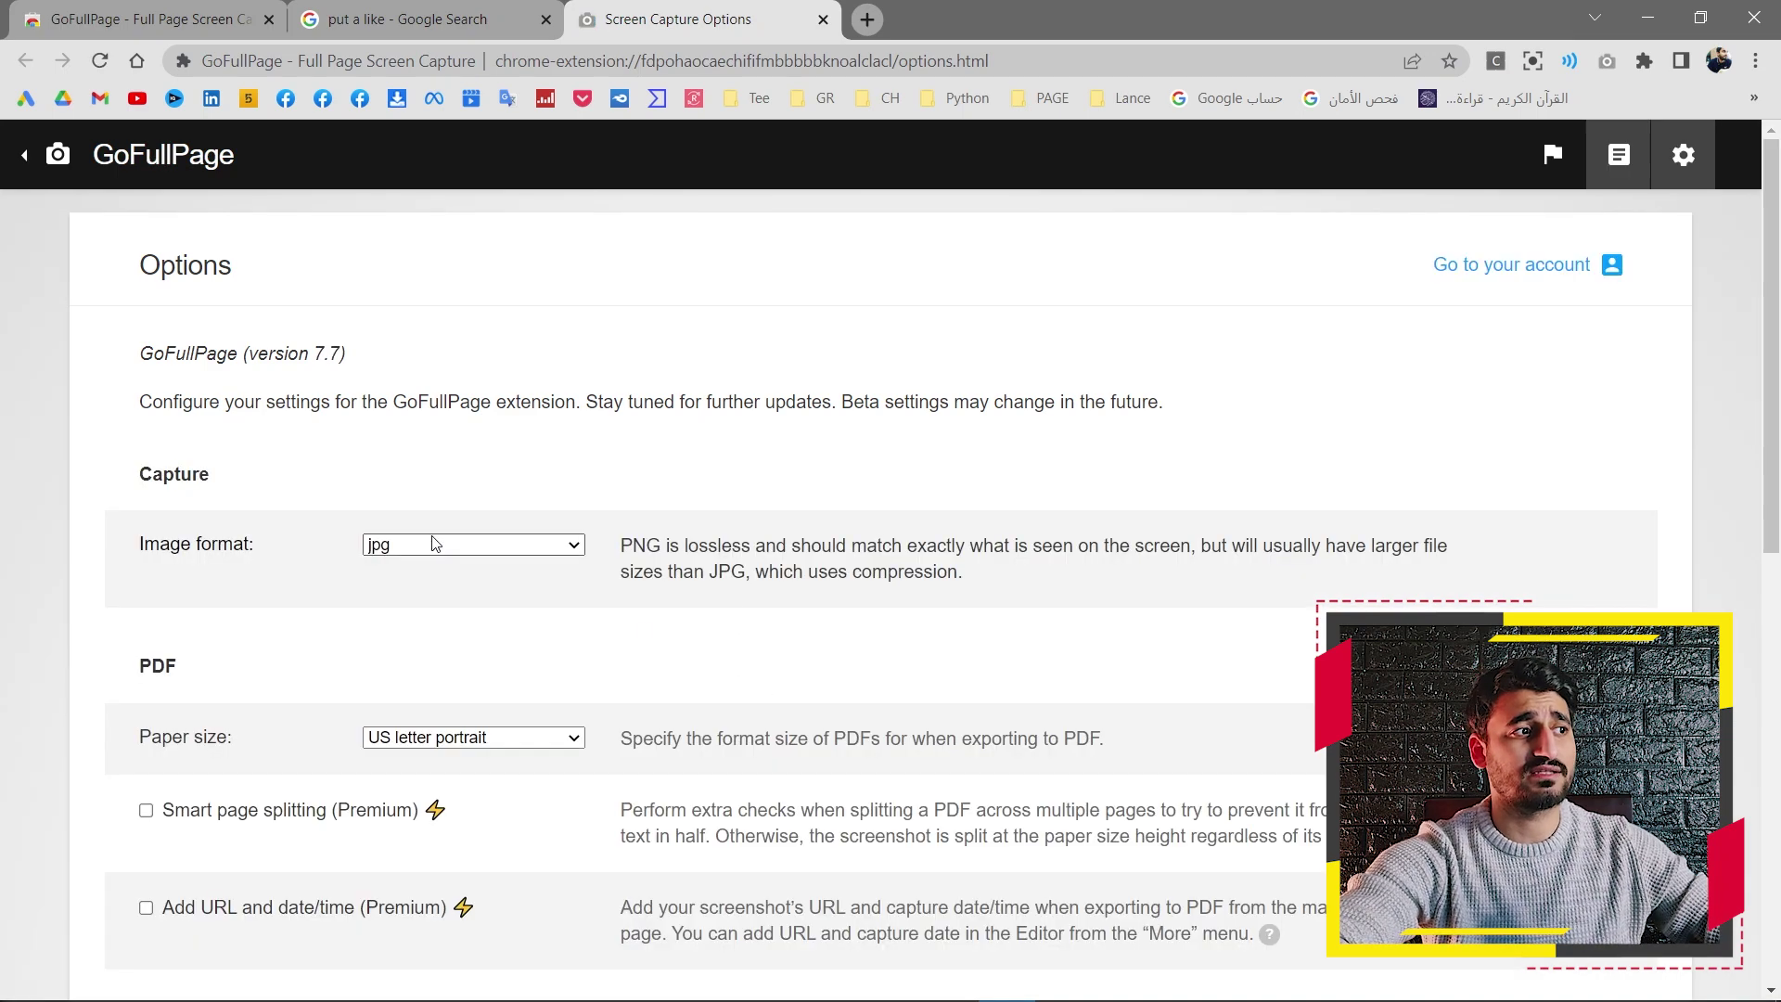
{"action": "scroll", "coordinate": [208, 575], "scroll_direction": "down", "scroll_amount": 2}
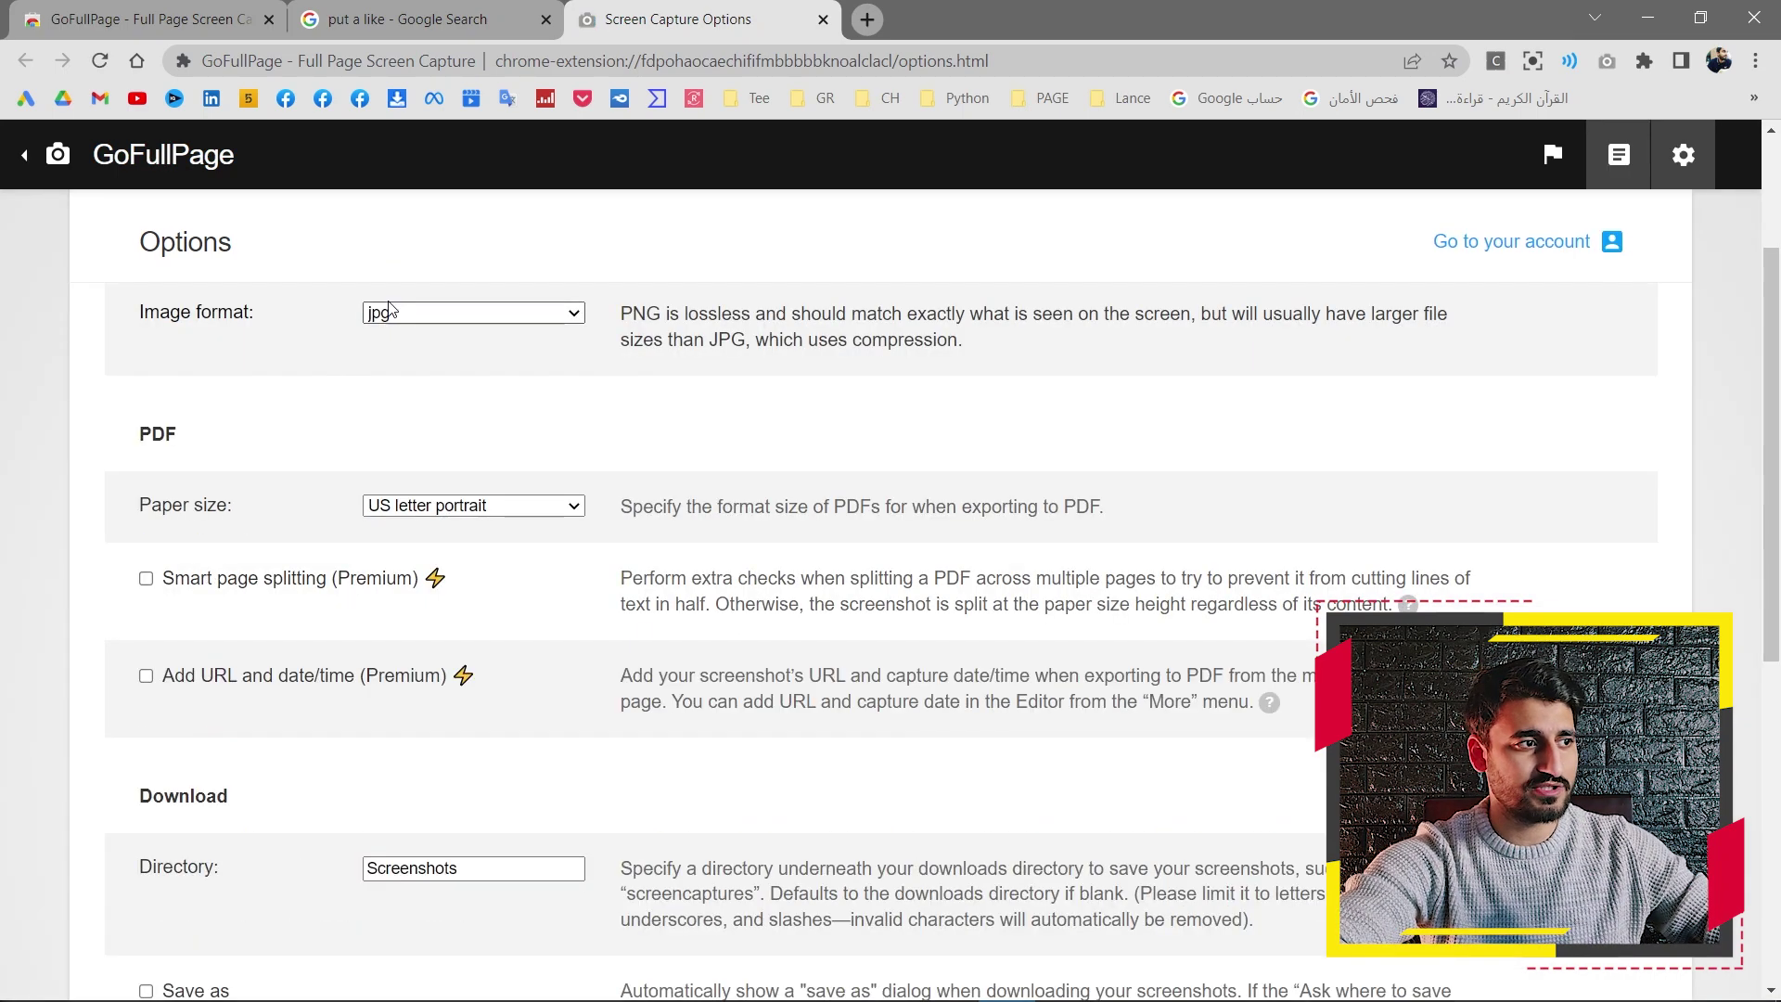
{"action": "left_click", "coordinate": [525, 322]}
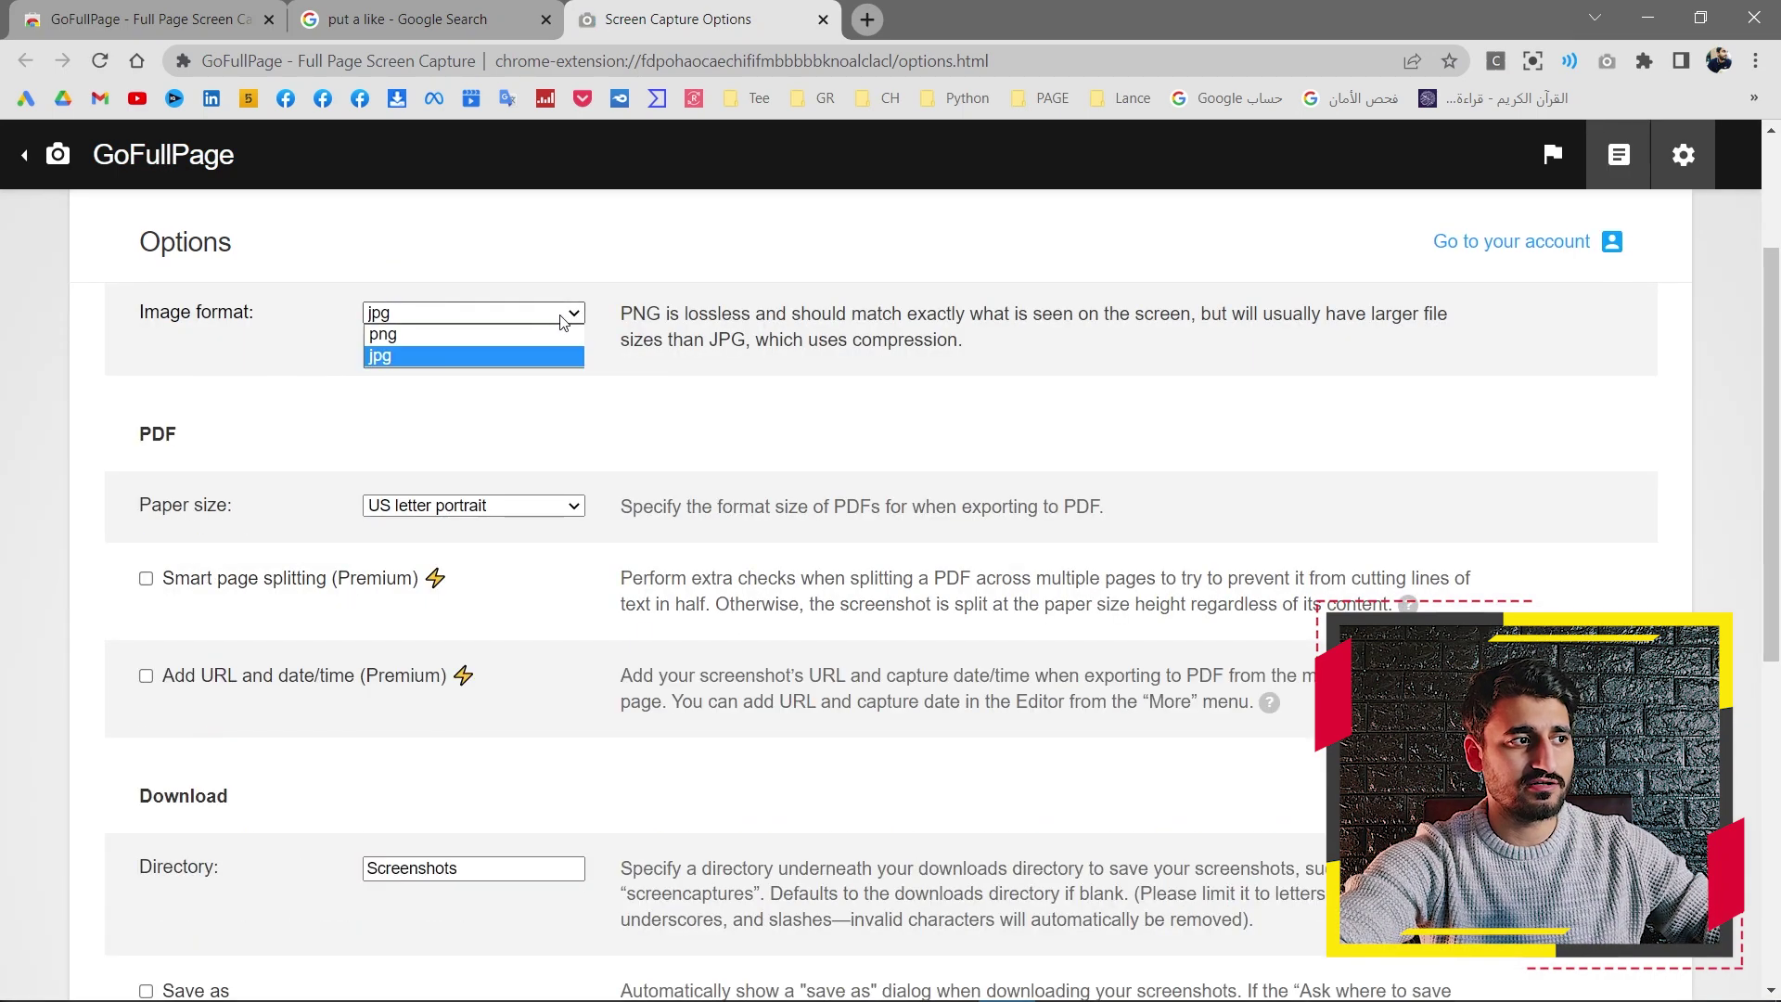
{"action": "left_click", "coordinate": [529, 358]}
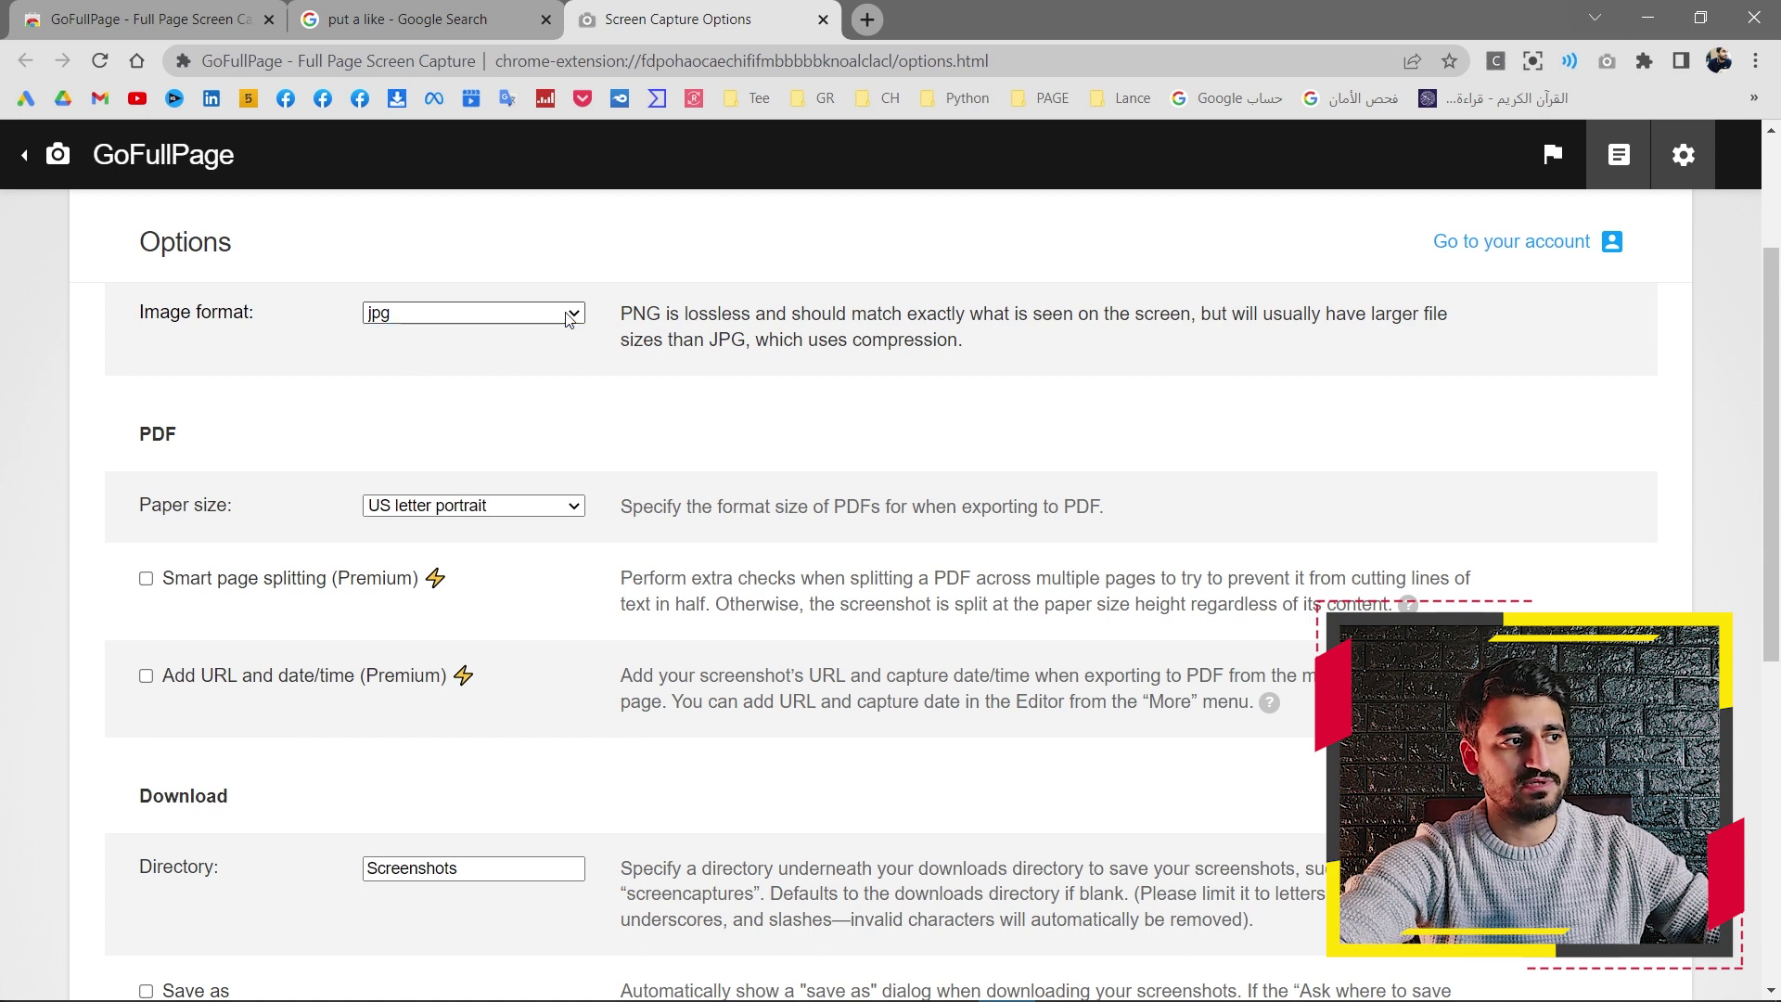
{"action": "left_click", "coordinate": [566, 363]}
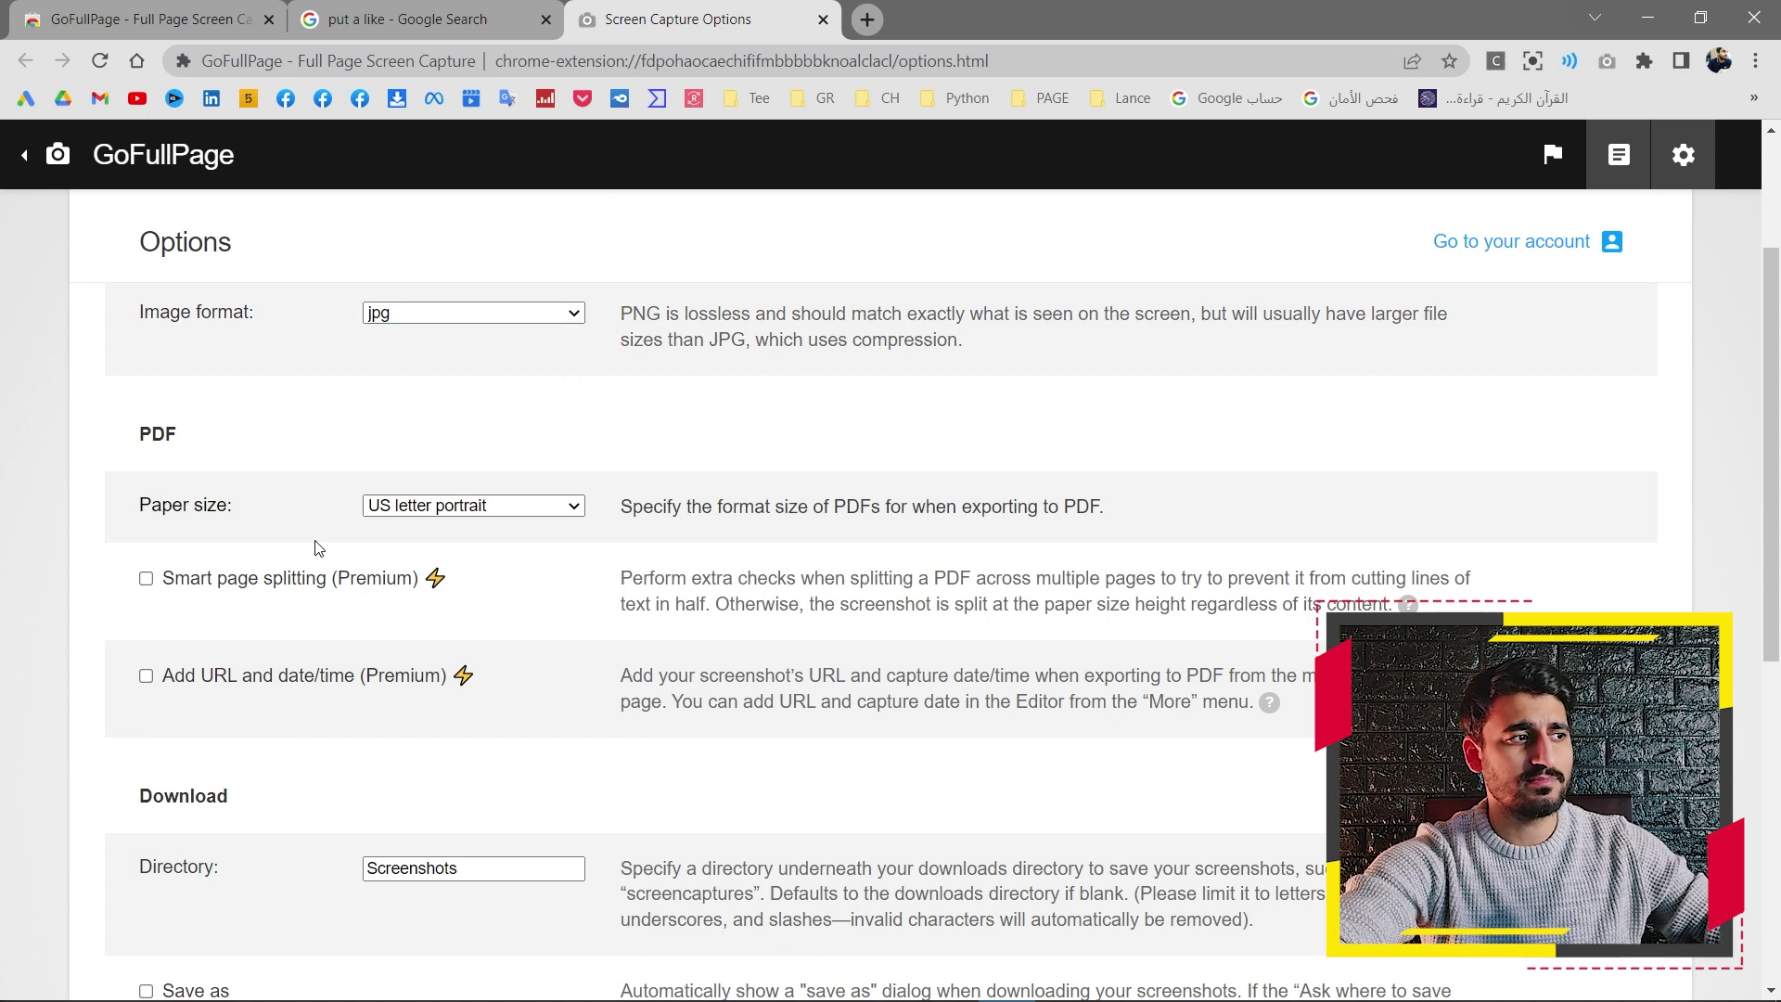
{"action": "left_click", "coordinate": [543, 506]}
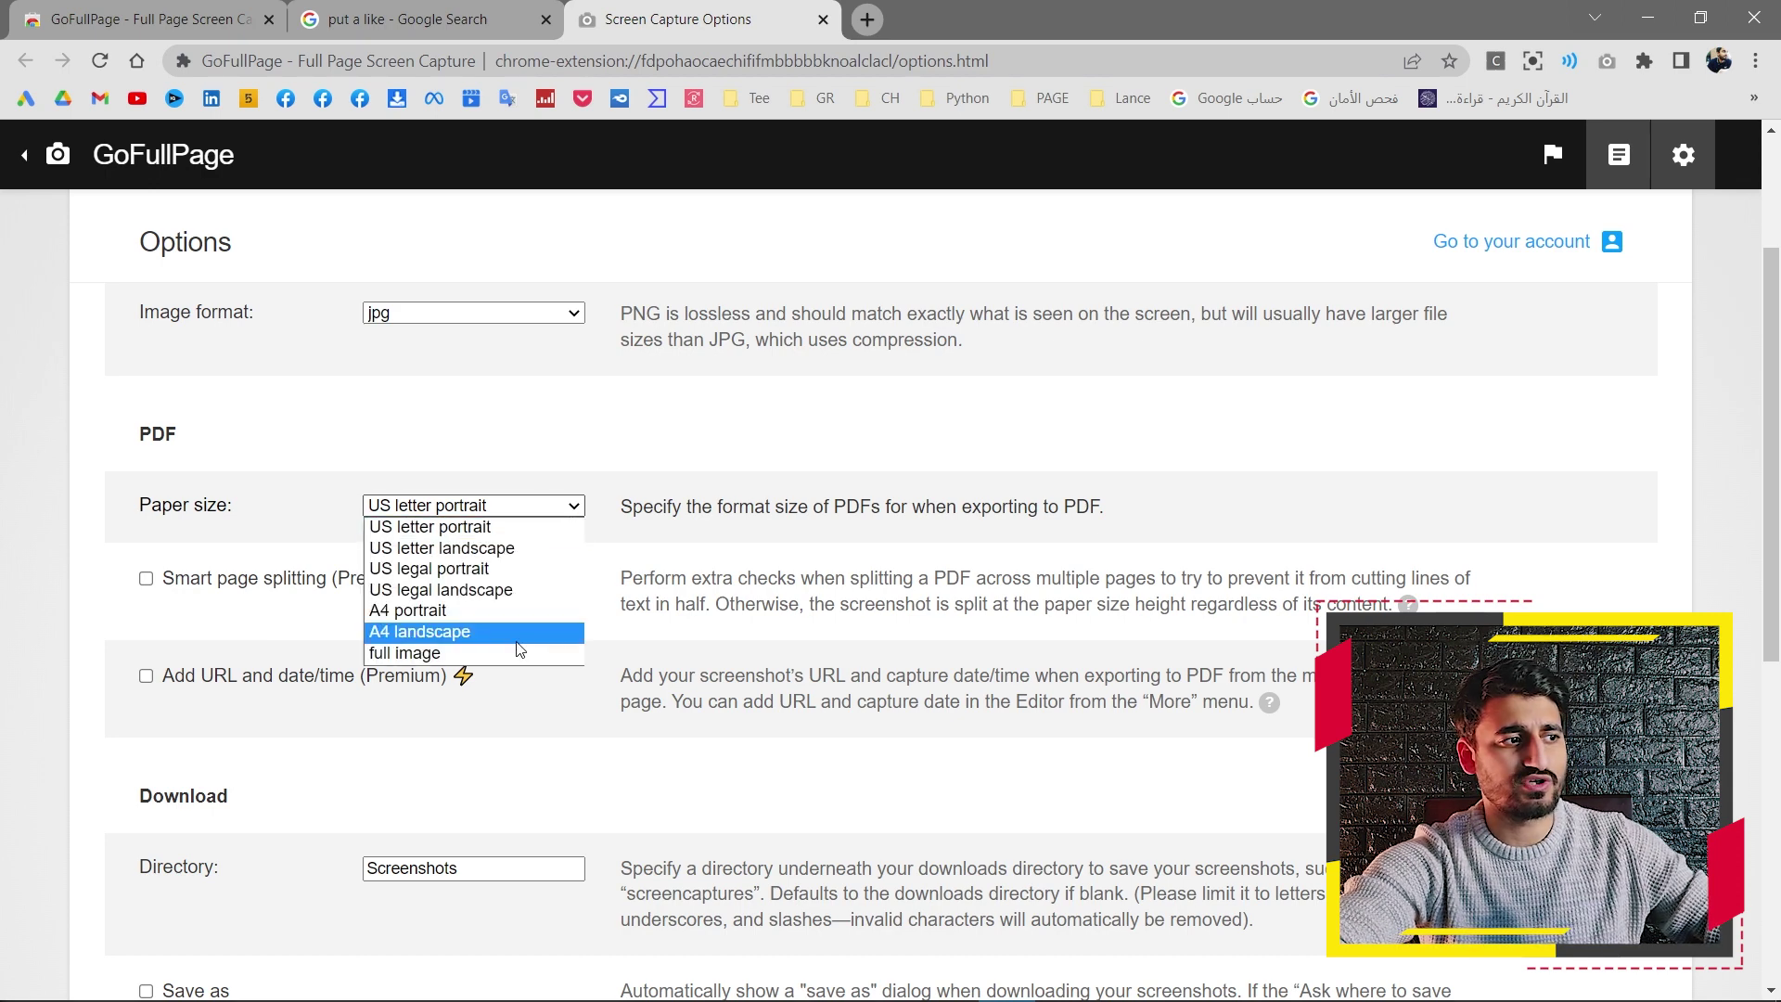
{"action": "left_click", "coordinate": [576, 507]}
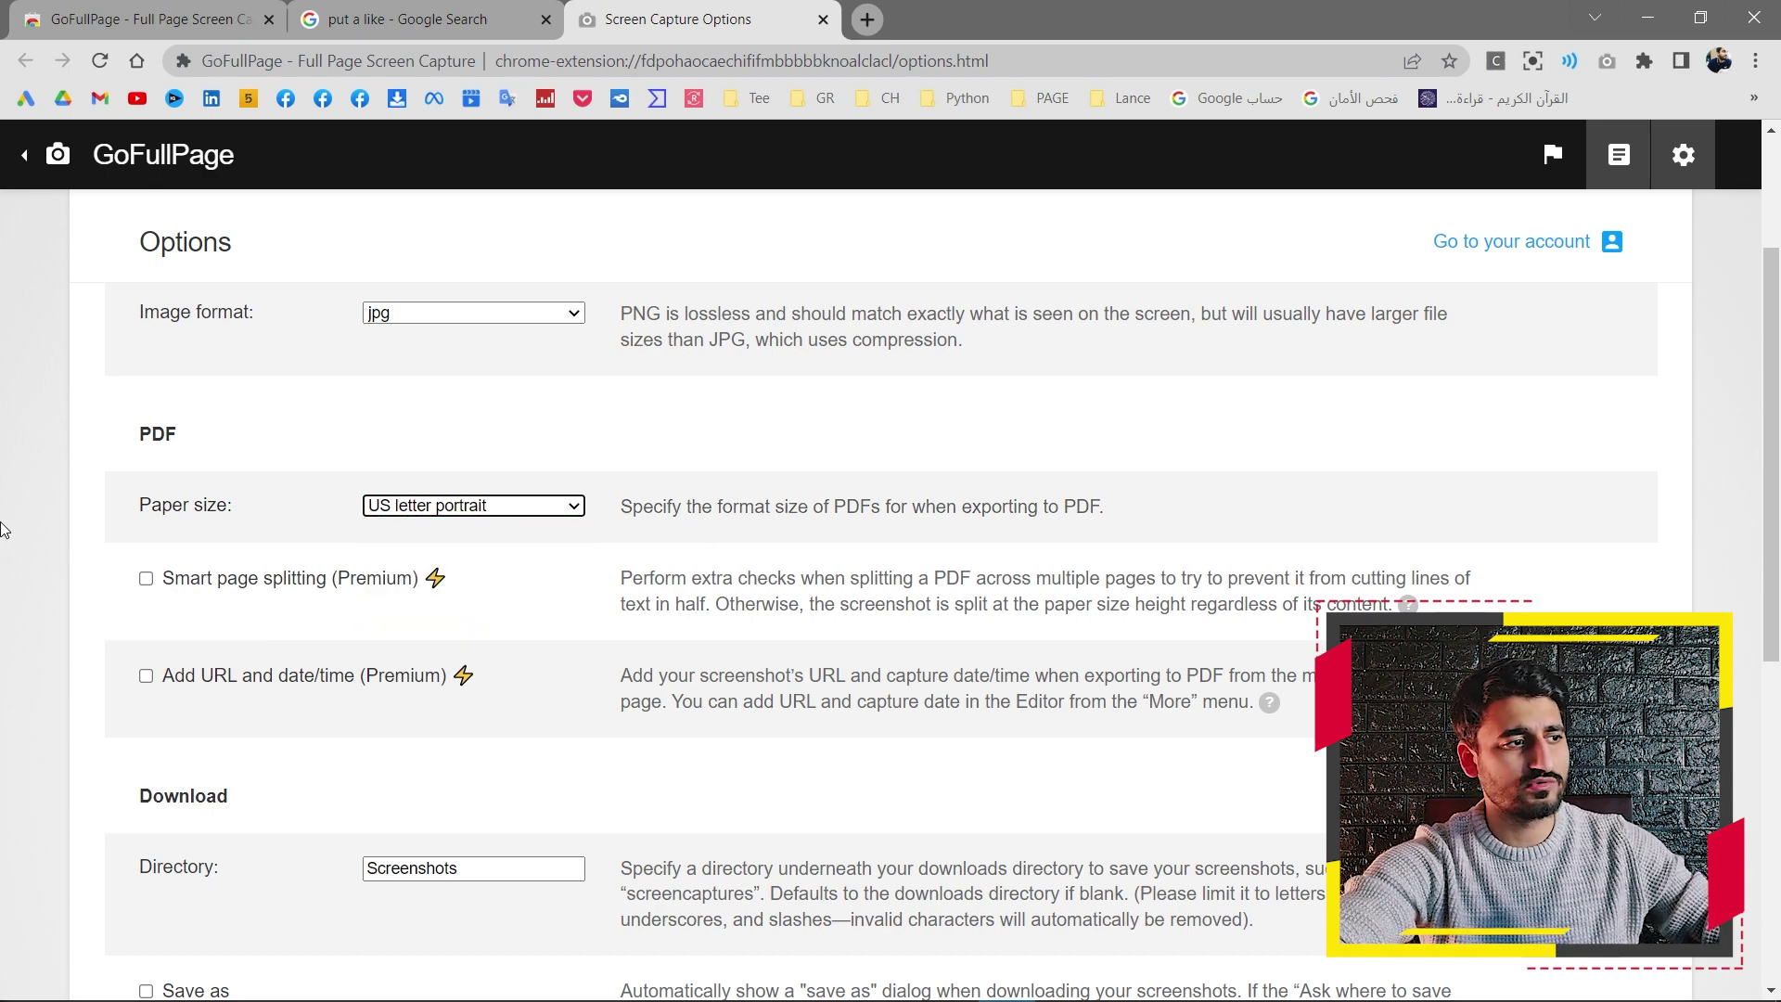
Review the download directory setting in the GoFullPage options without changing the folder name
{"action": "scroll", "coordinate": [505, 519], "scroll_direction": "down", "scroll_amount": 5}
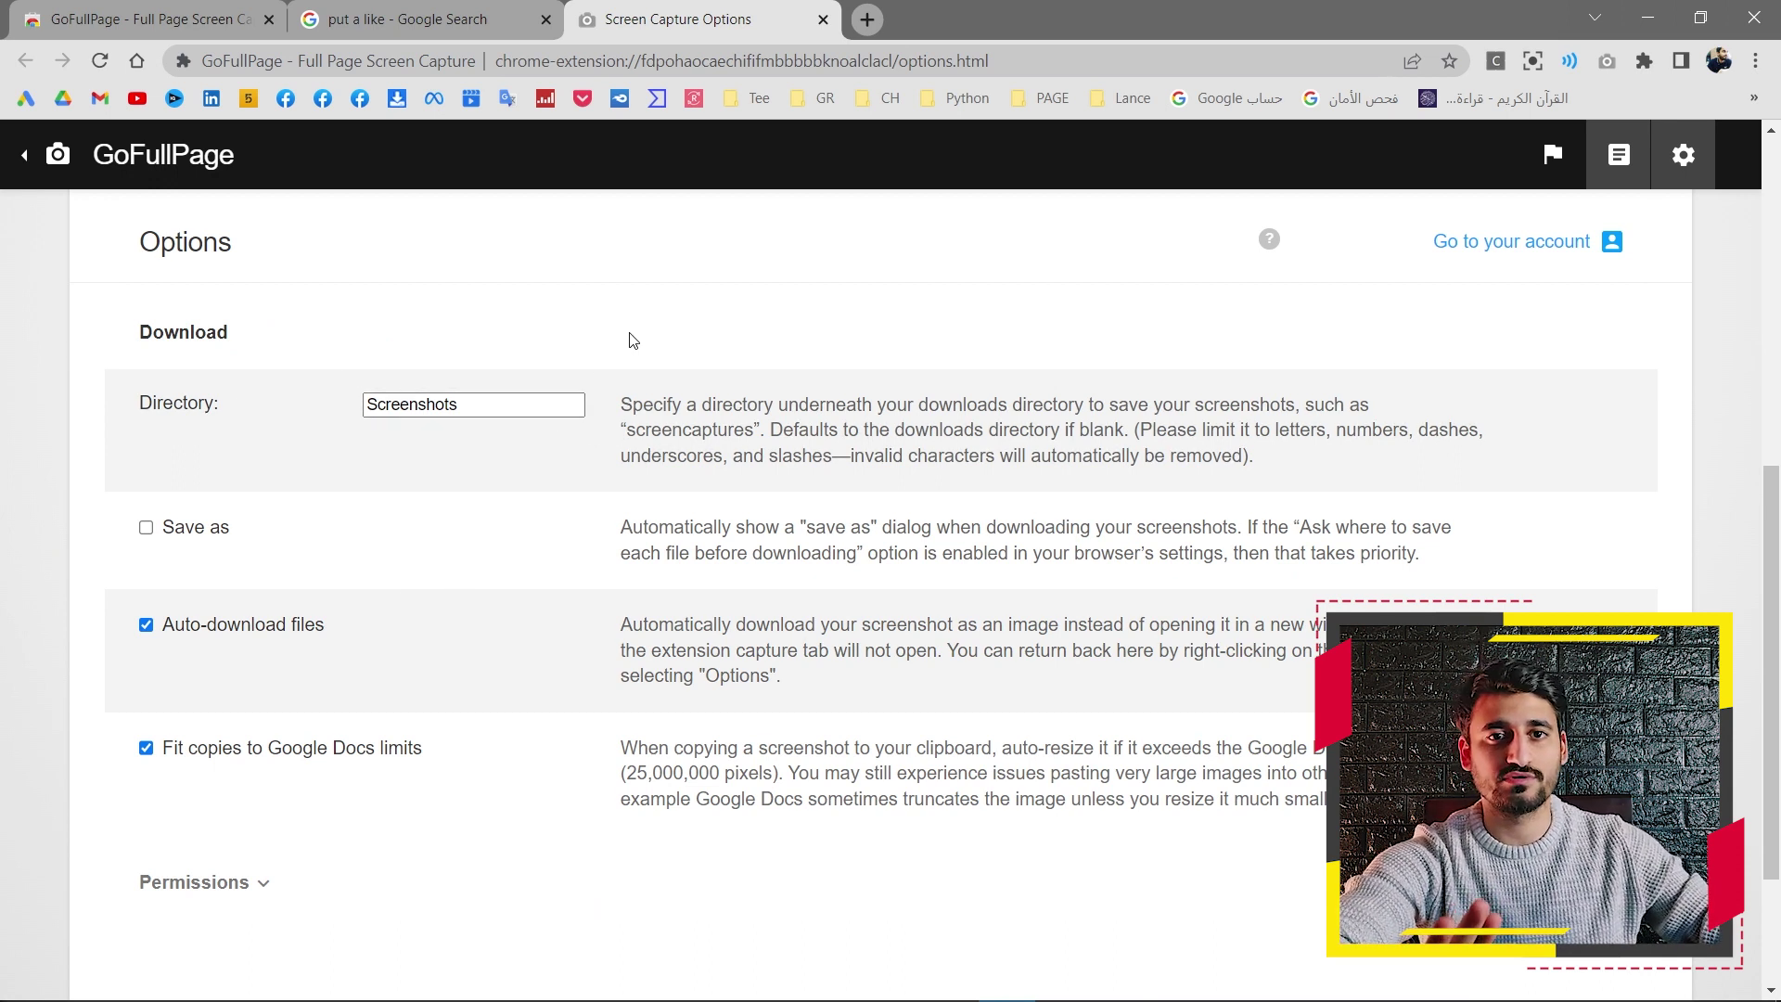
{"action": "left_click", "coordinate": [453, 409]}
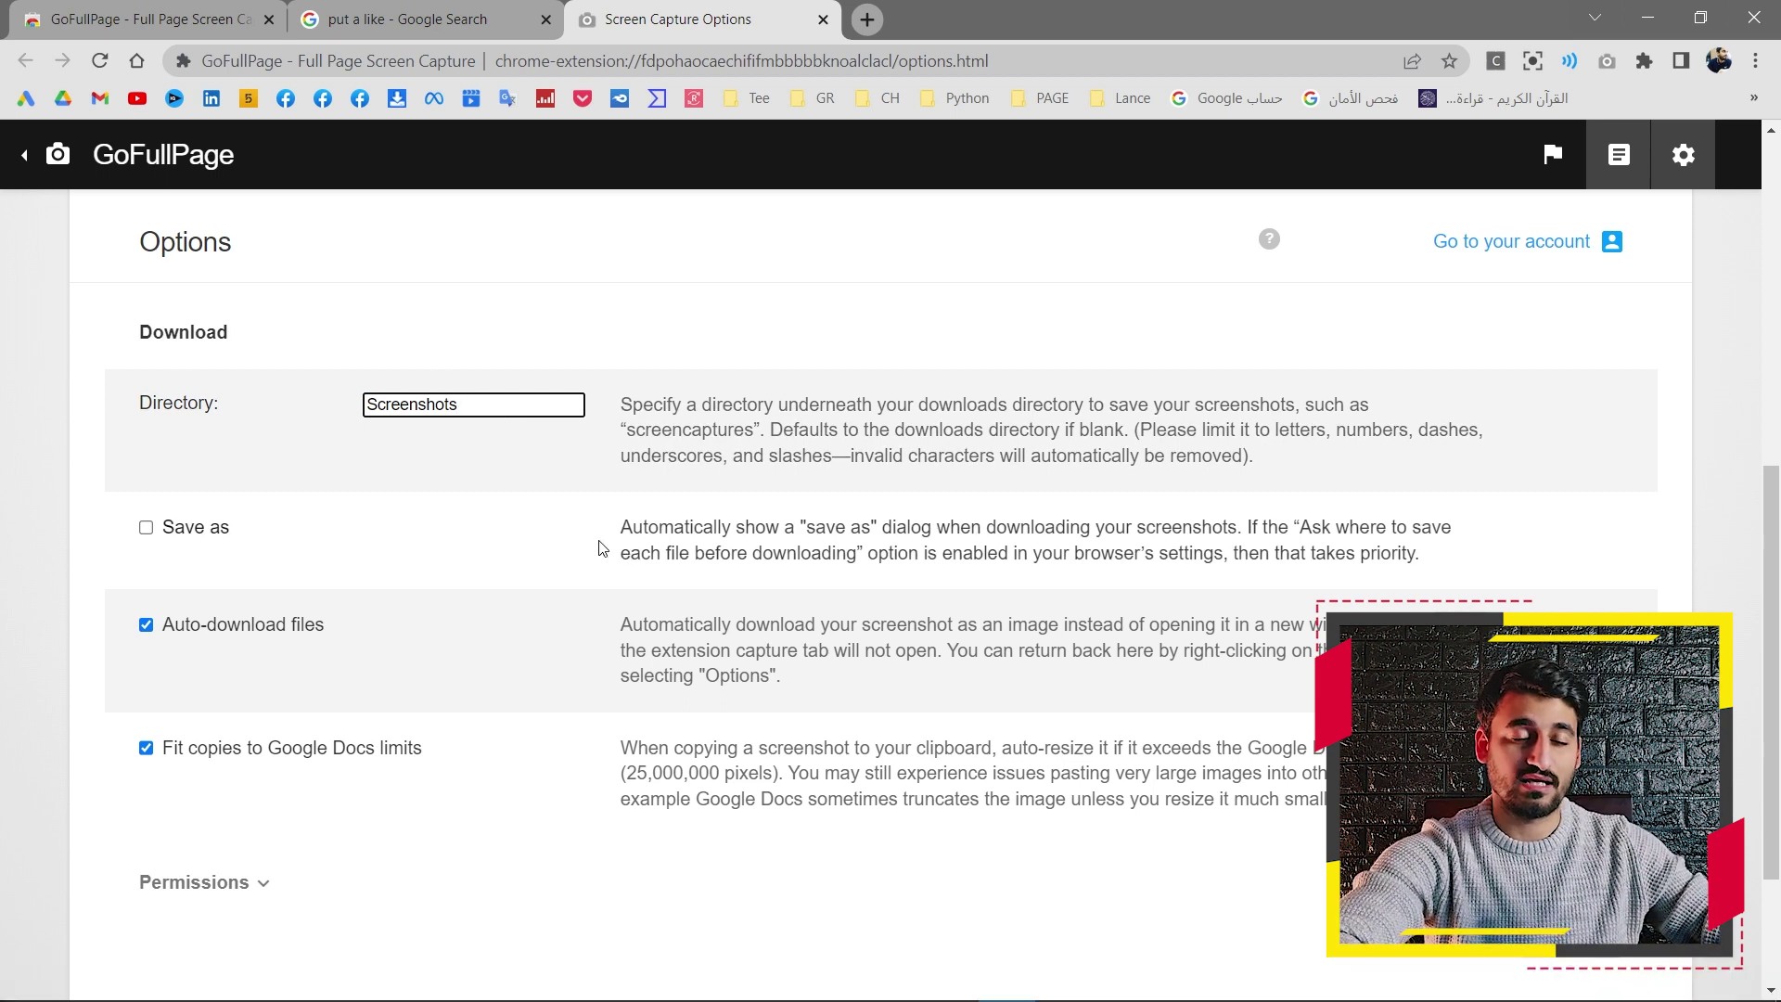
{"action": "double_click", "coordinate": [504, 414]}
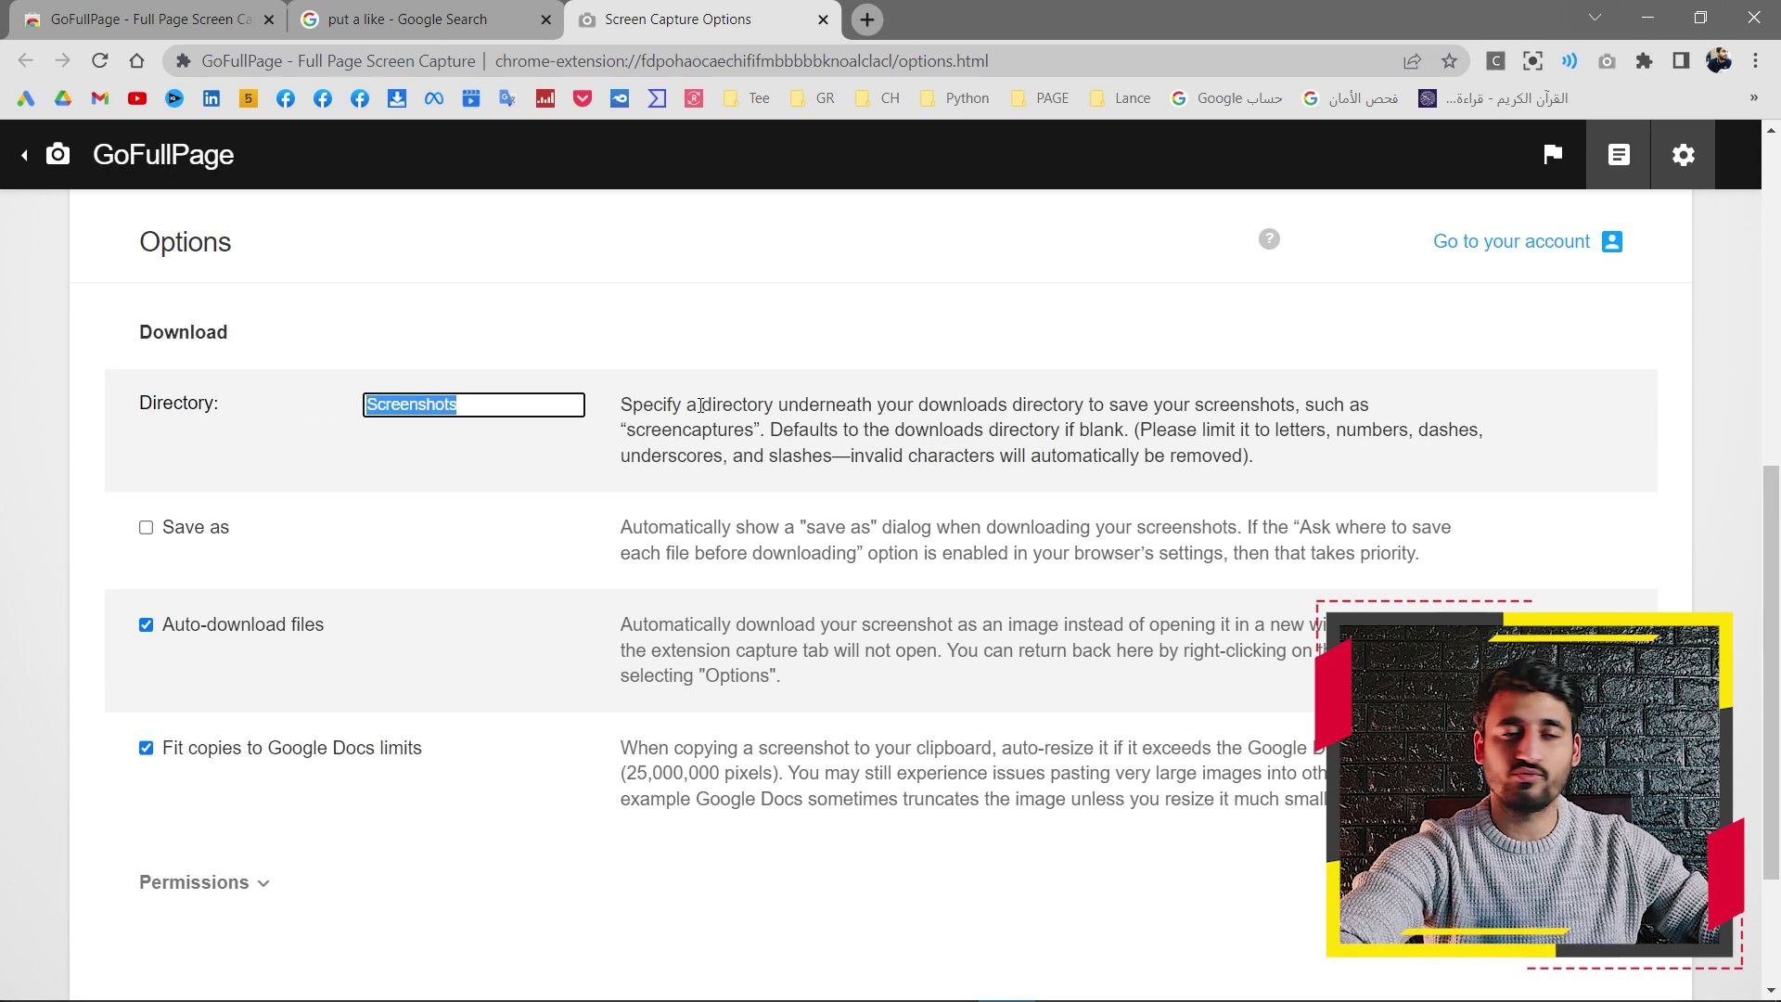
{"action": "left_click", "coordinate": [734, 352]}
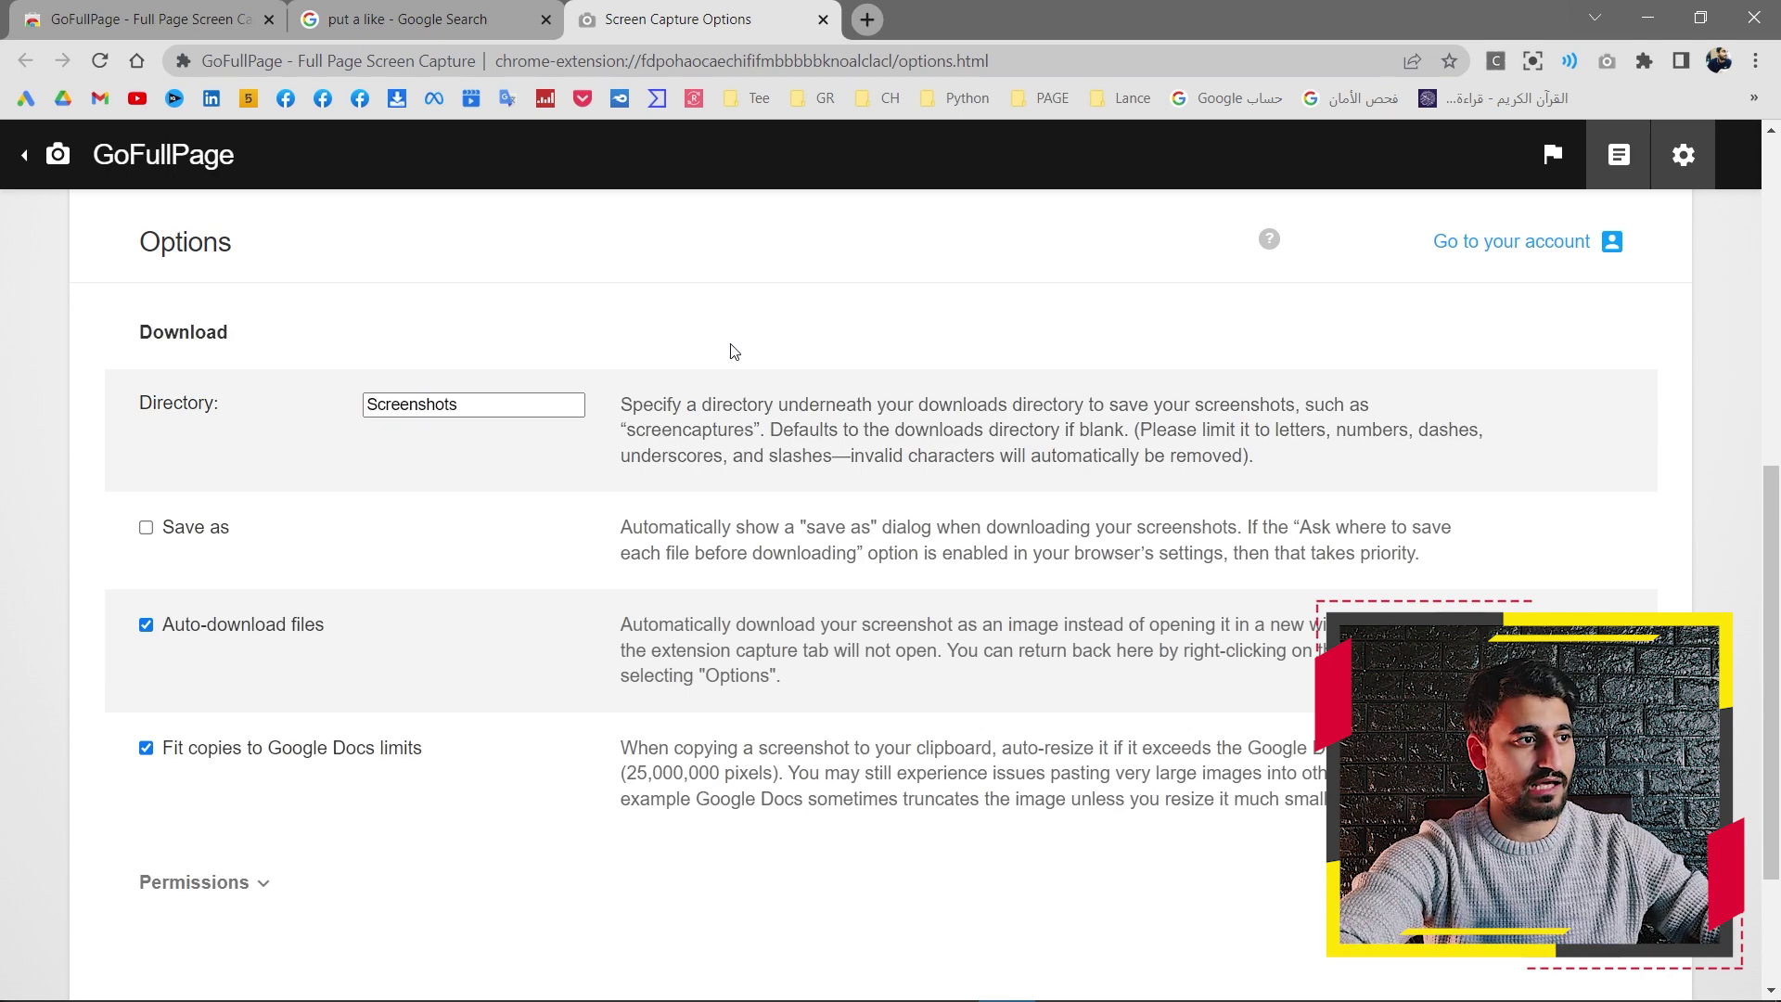
In File Explorer, open the Screenshots folder inside Downloads, view the google-search capture, and close both windows
{"action": "left_click", "coordinate": [746, 986]}
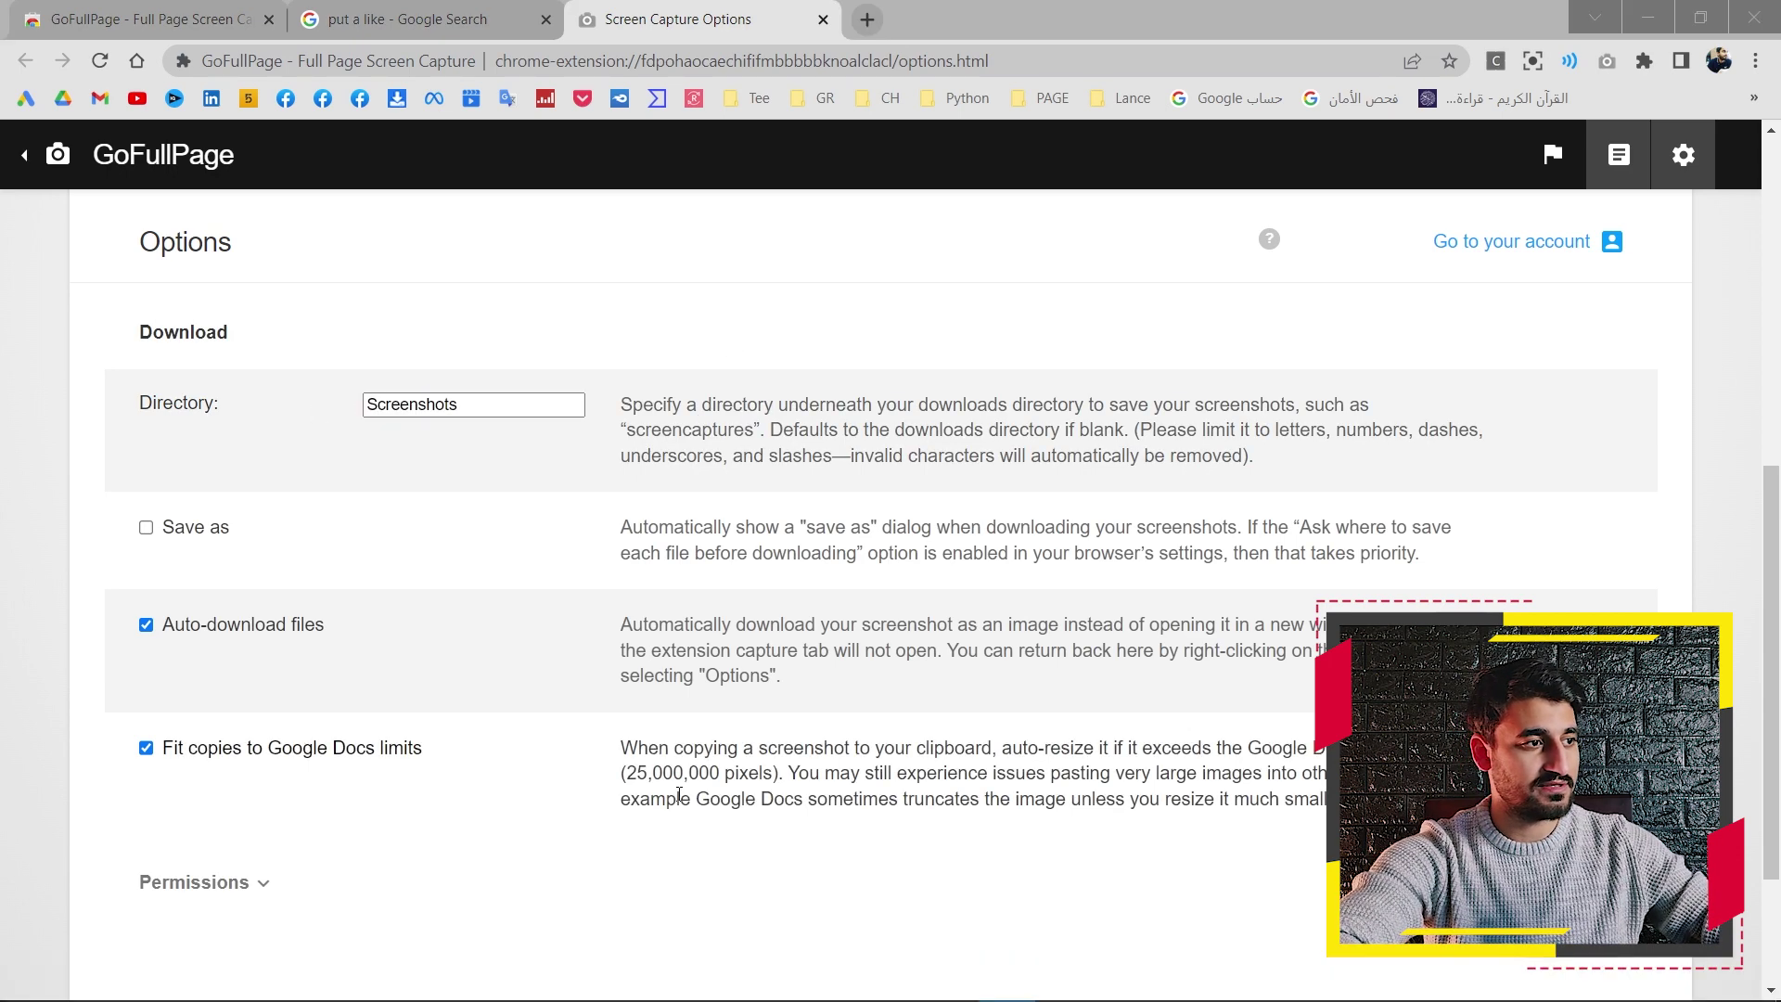
{"action": "double_click", "coordinate": [1018, 457]}
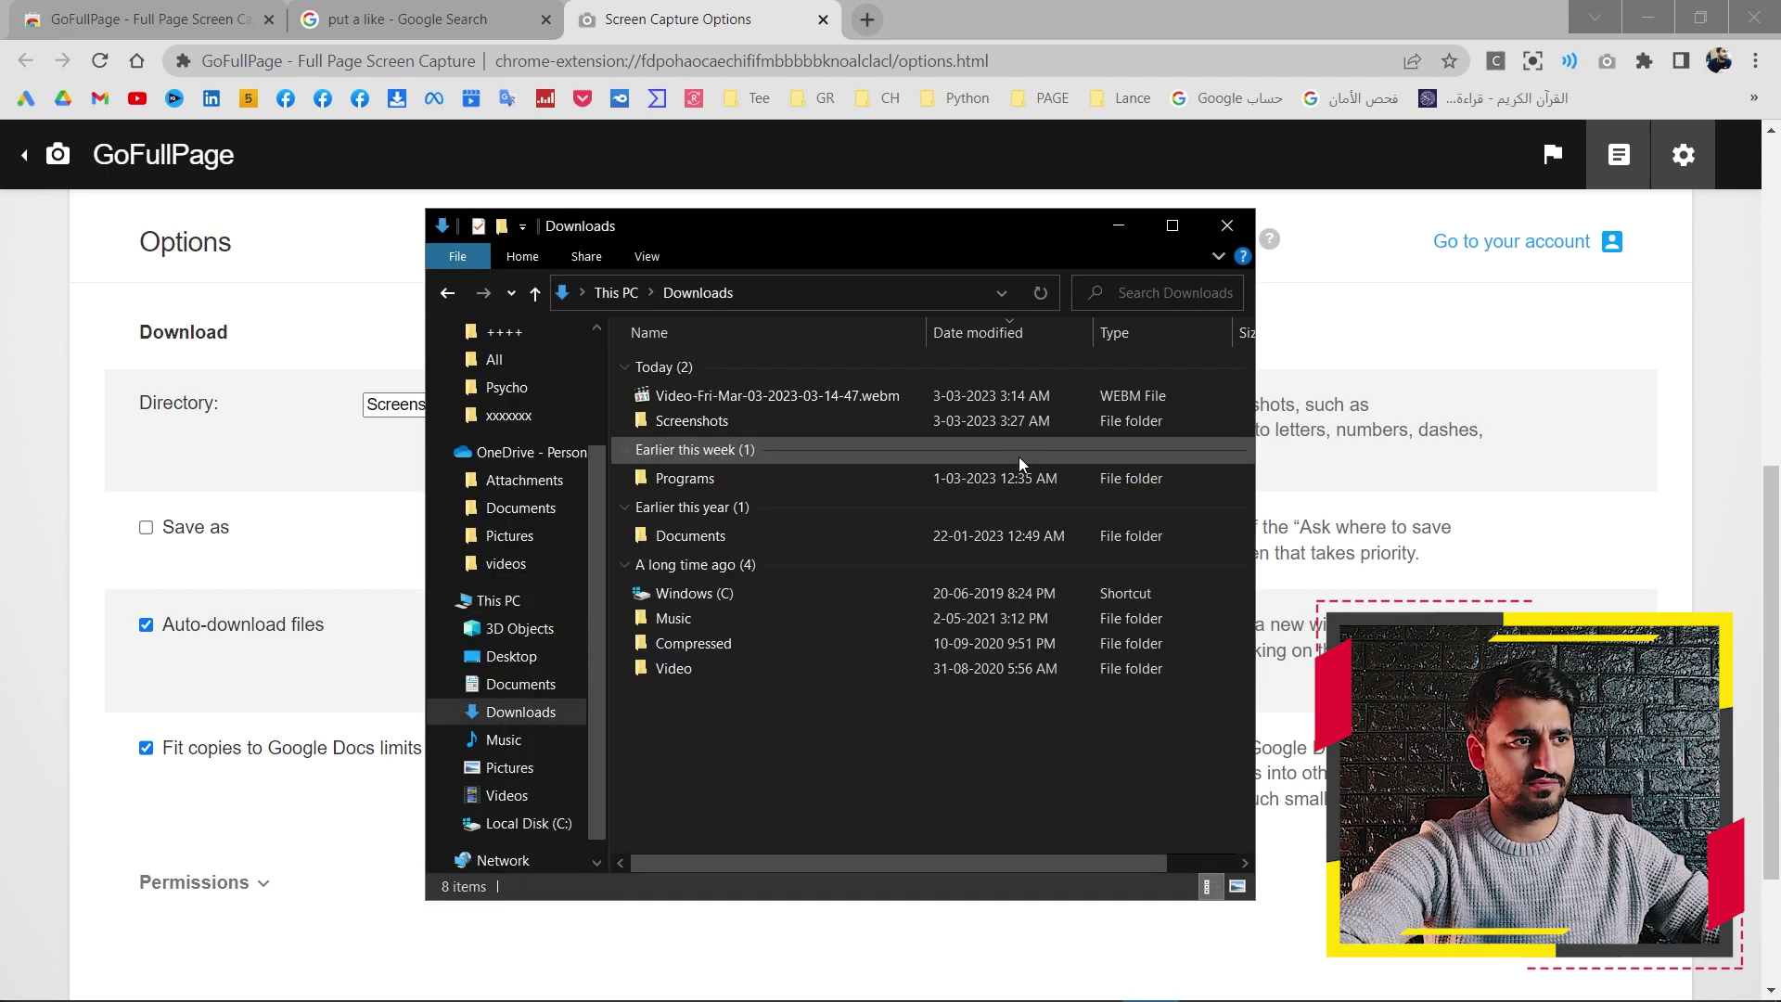
{"action": "double_click", "coordinate": [720, 423]}
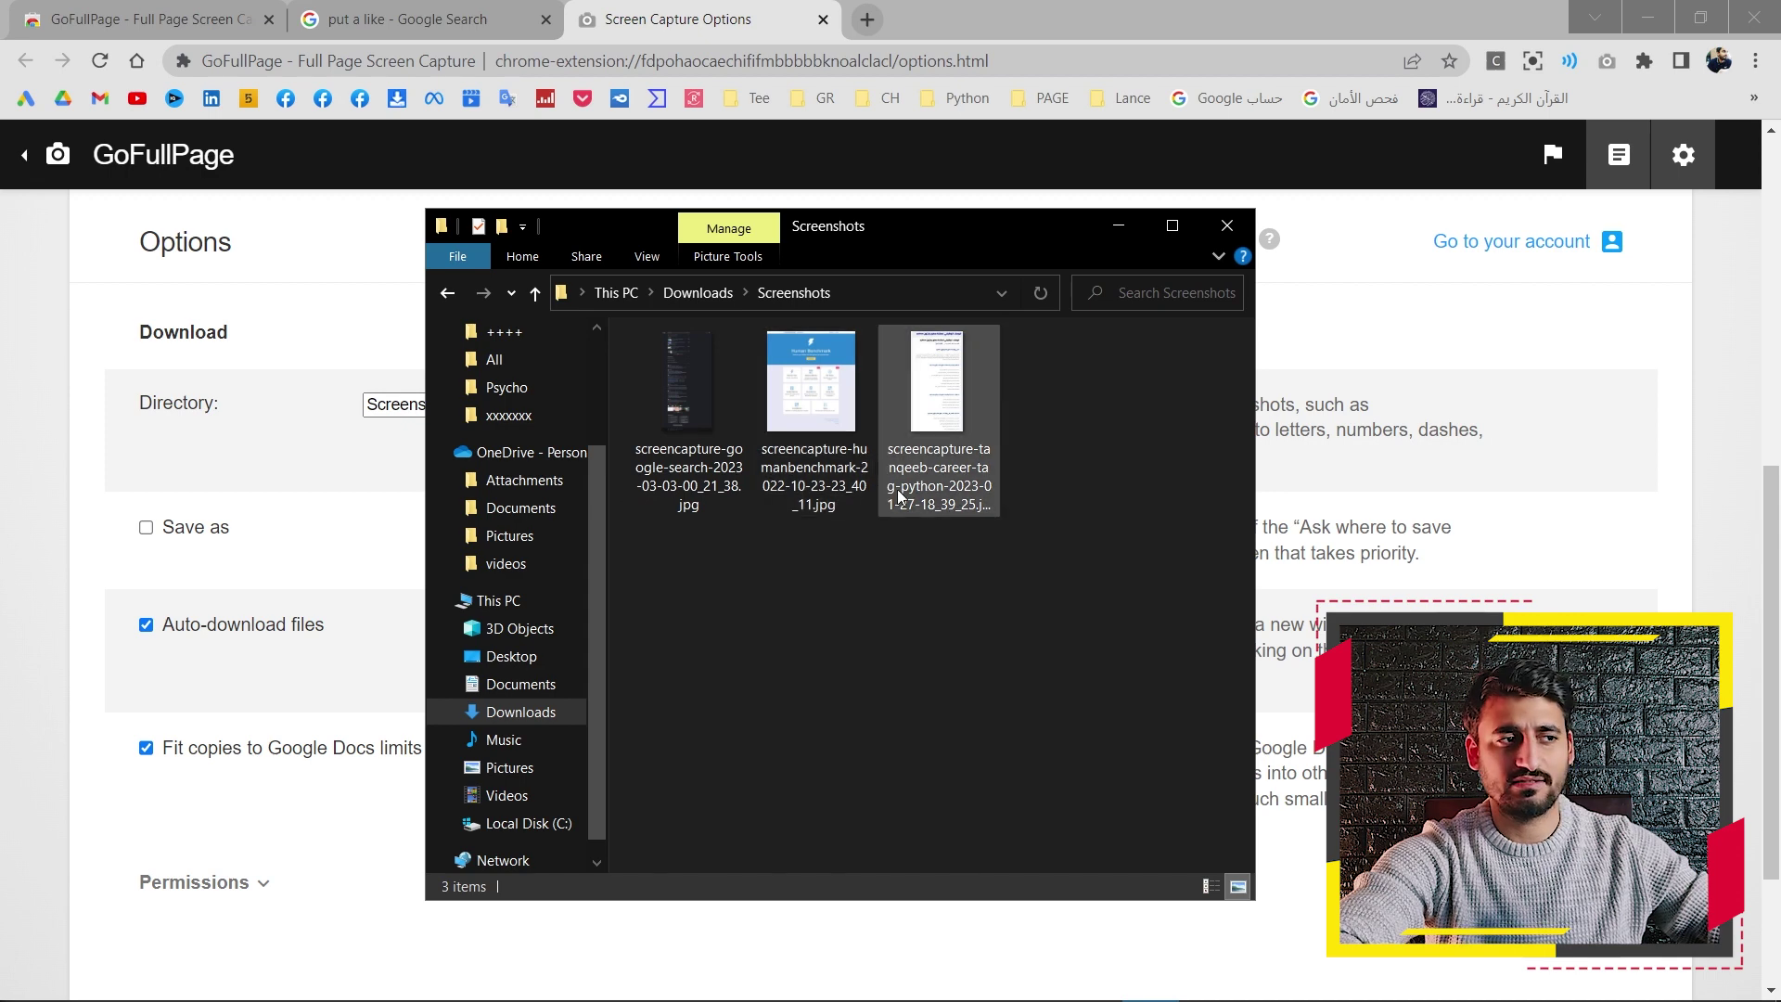
{"action": "double_click", "coordinate": [703, 386]}
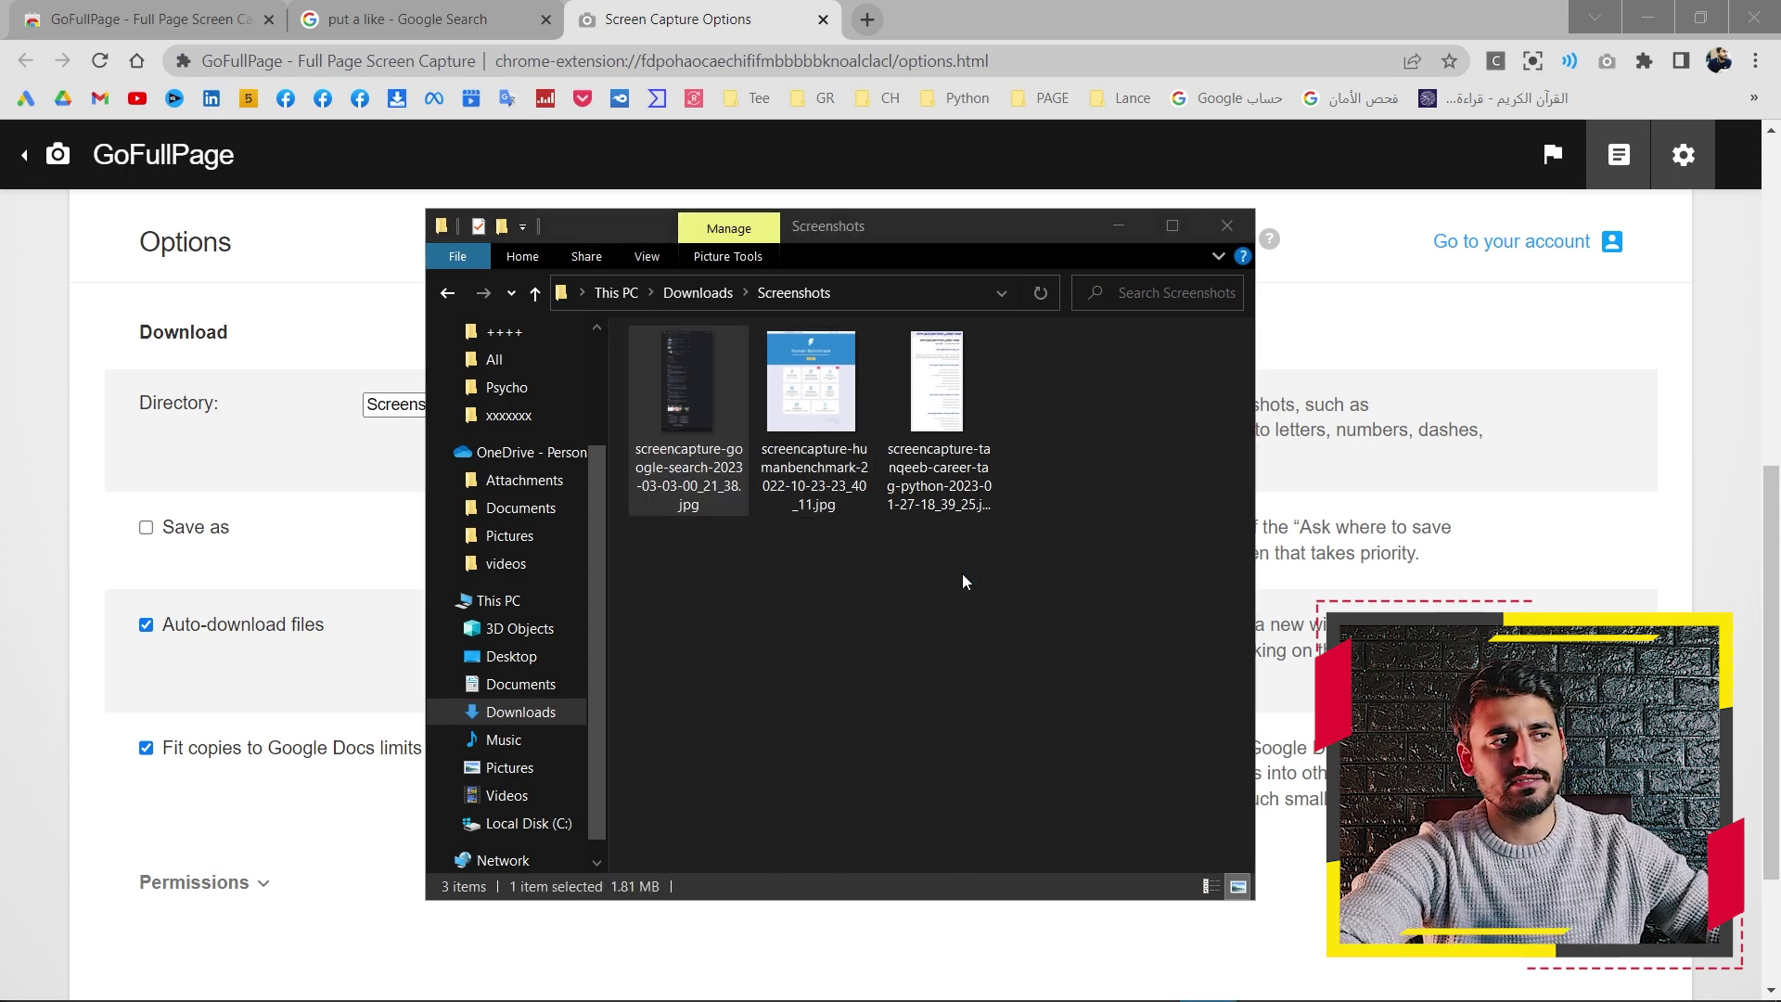
{"action": "scroll", "coordinate": [747, 390], "scroll_direction": "up", "scroll_amount": 3}
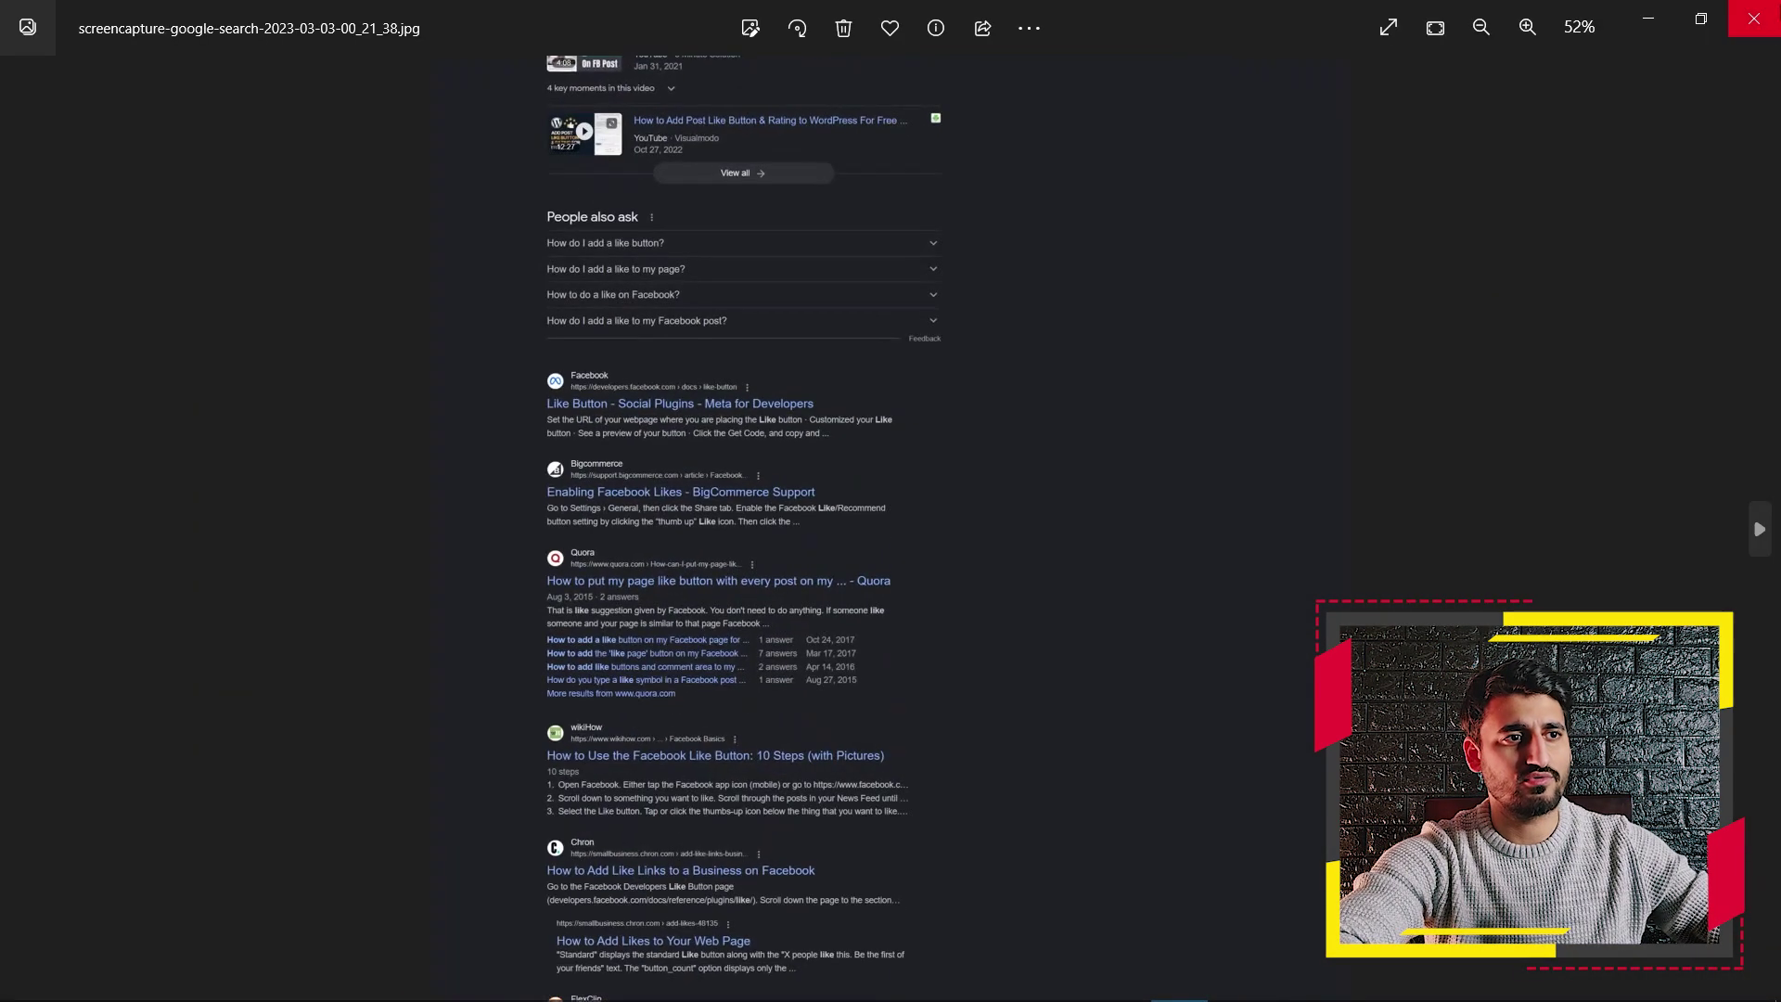
{"action": "left_click", "coordinate": [1753, 18]}
{"action": "left_click", "coordinate": [1226, 226]}
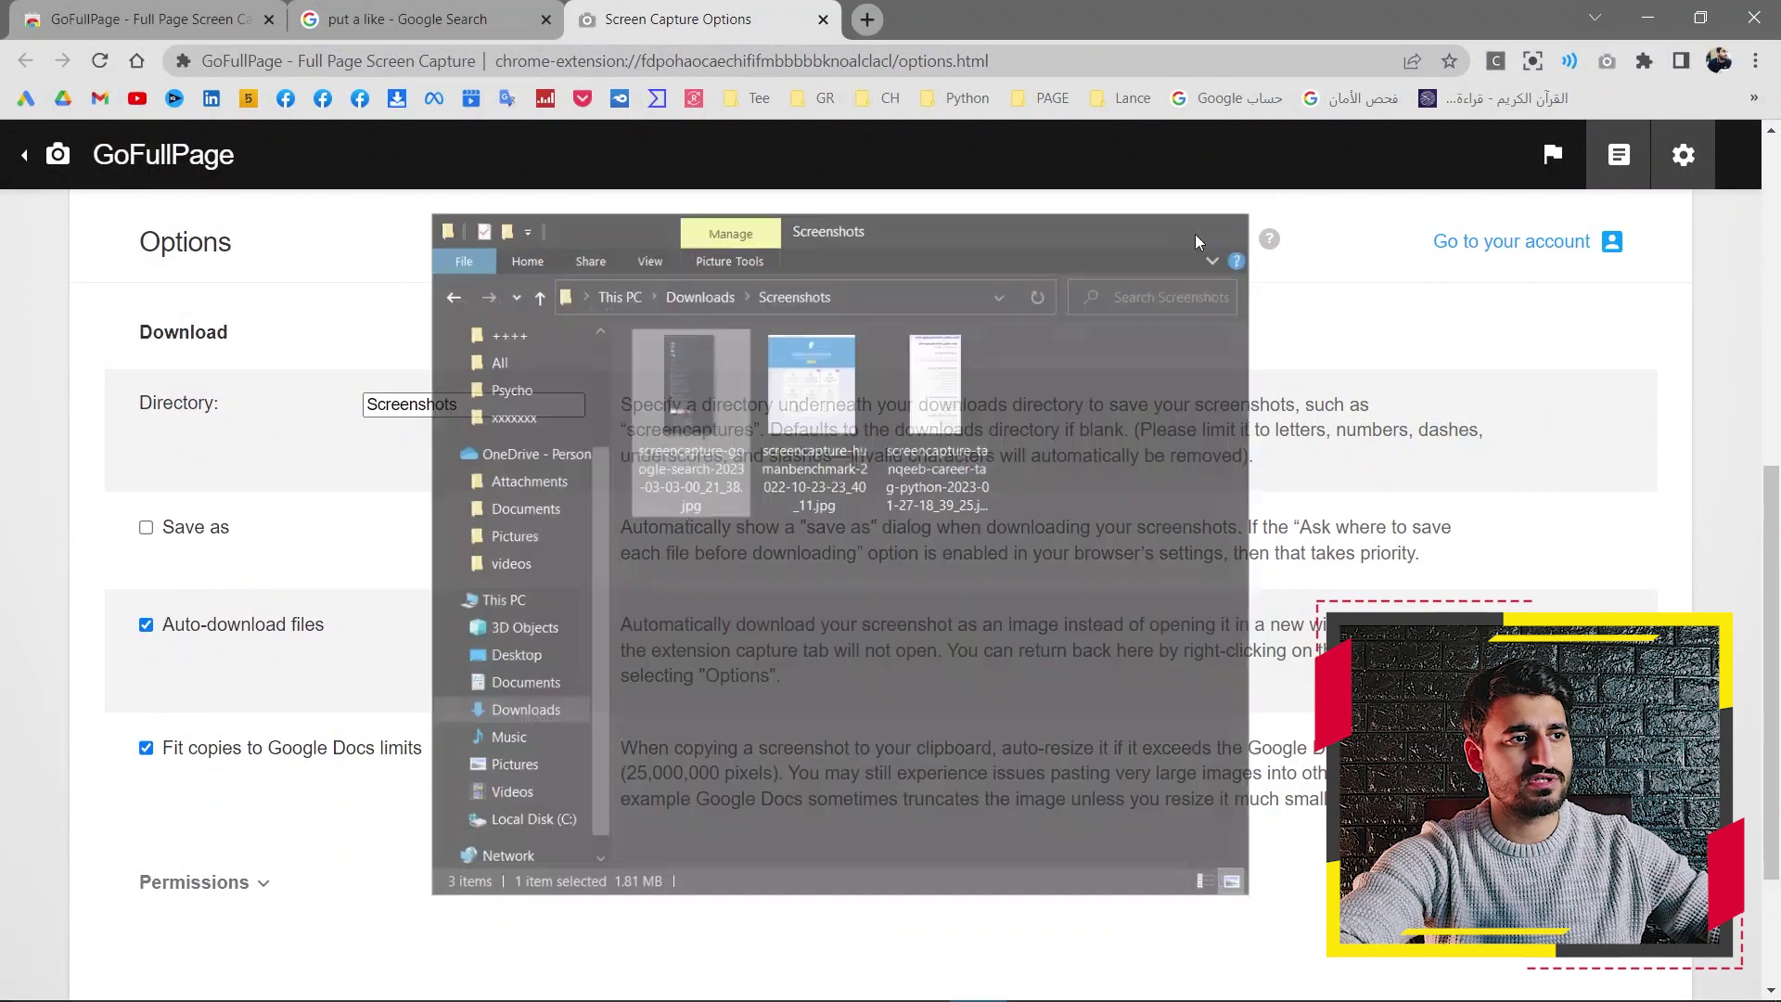
Review the remaining GoFullPage download options and return to the extension's store page
{"action": "scroll", "coordinate": [417, 427], "scroll_direction": "down", "scroll_amount": 2}
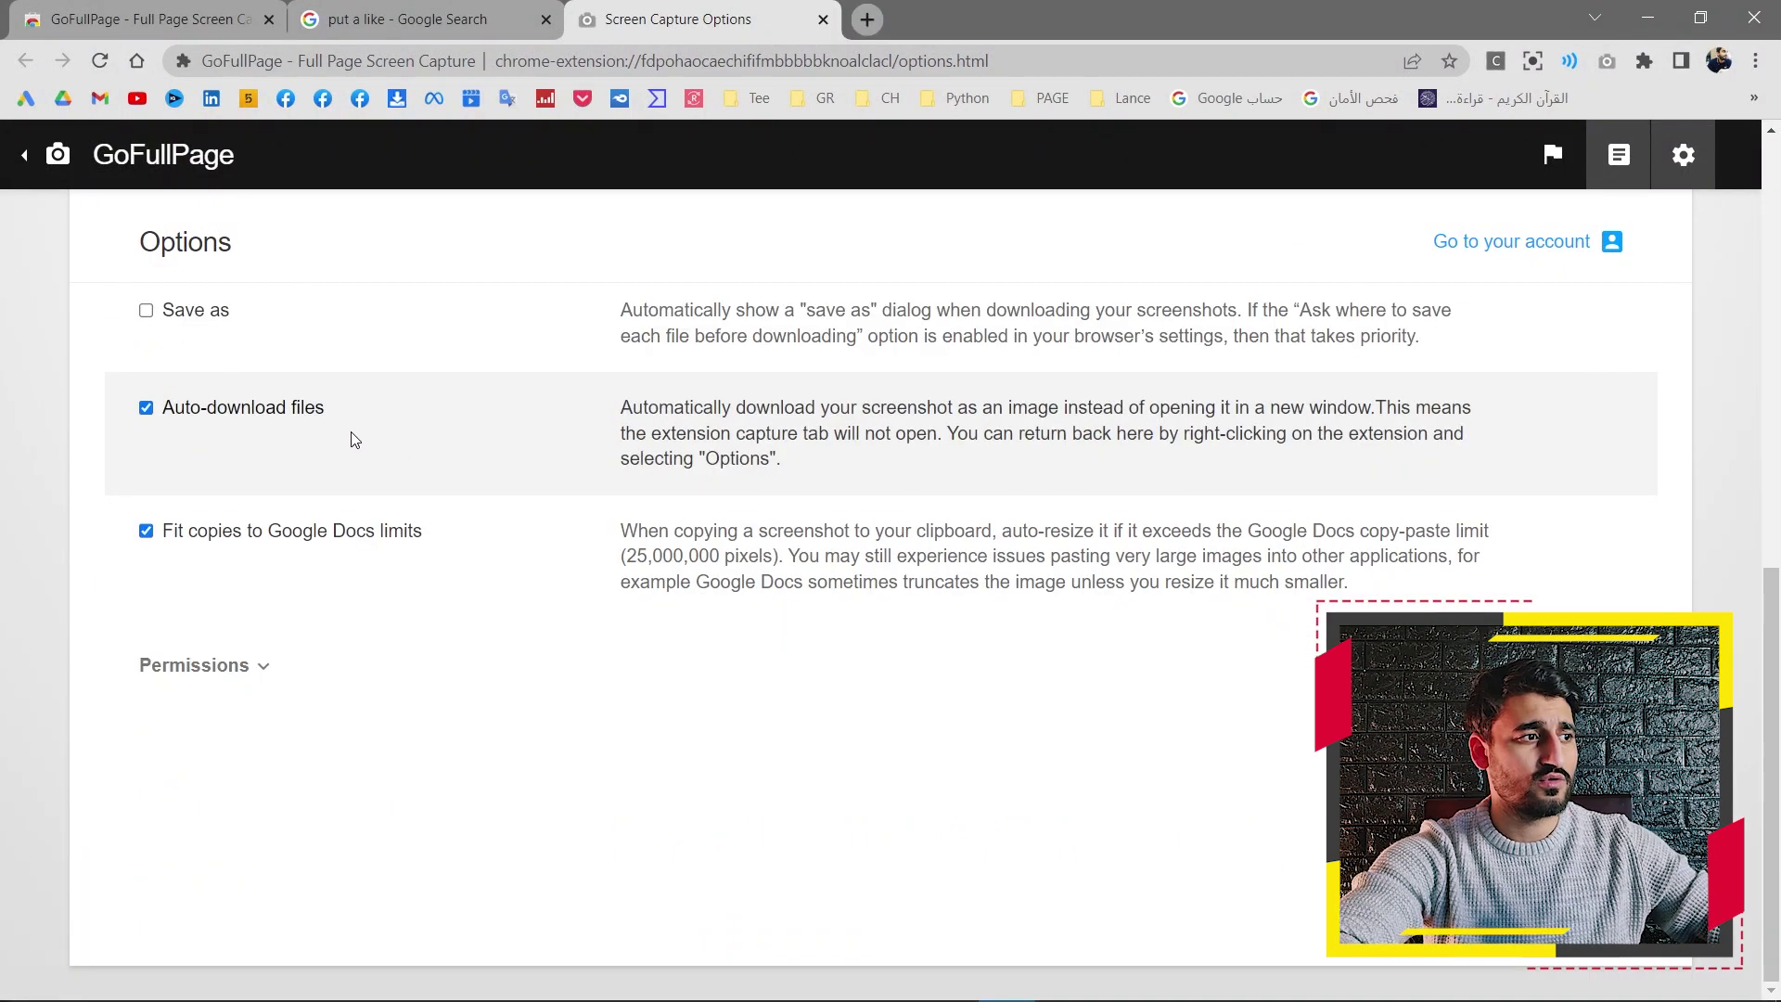
{"action": "scroll", "coordinate": [278, 454], "scroll_direction": "up", "scroll_amount": 3}
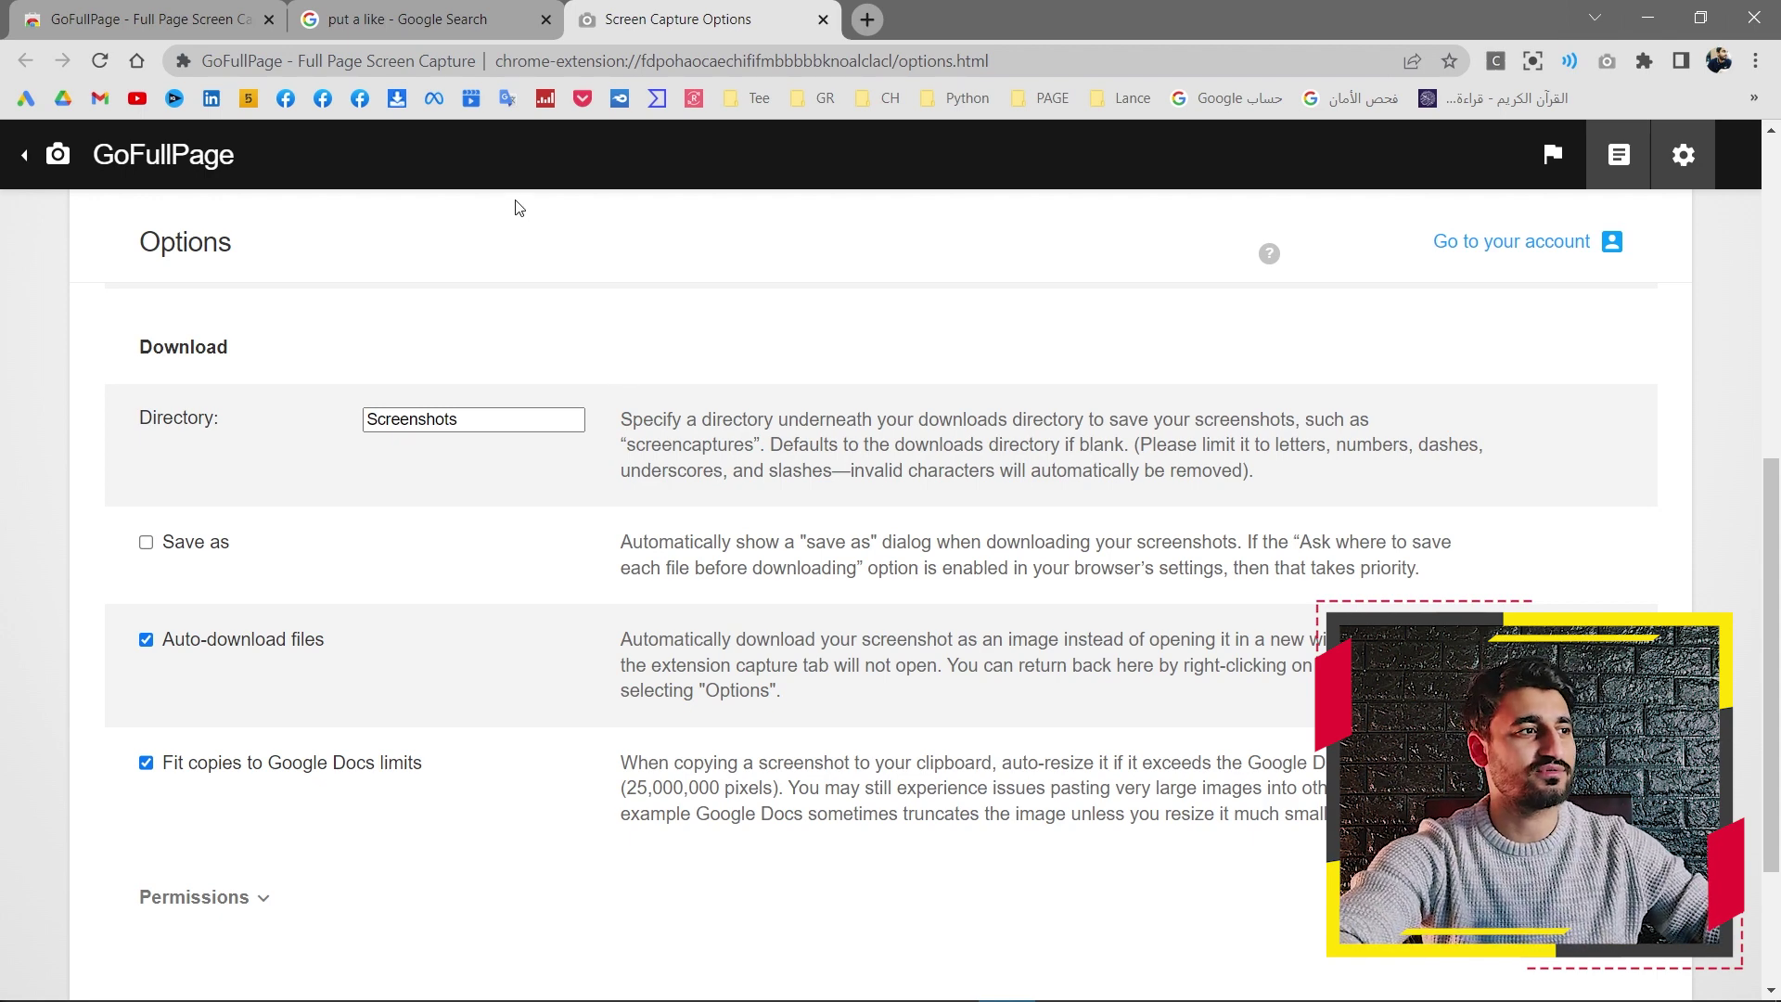
{"action": "left_click", "coordinate": [167, 20]}
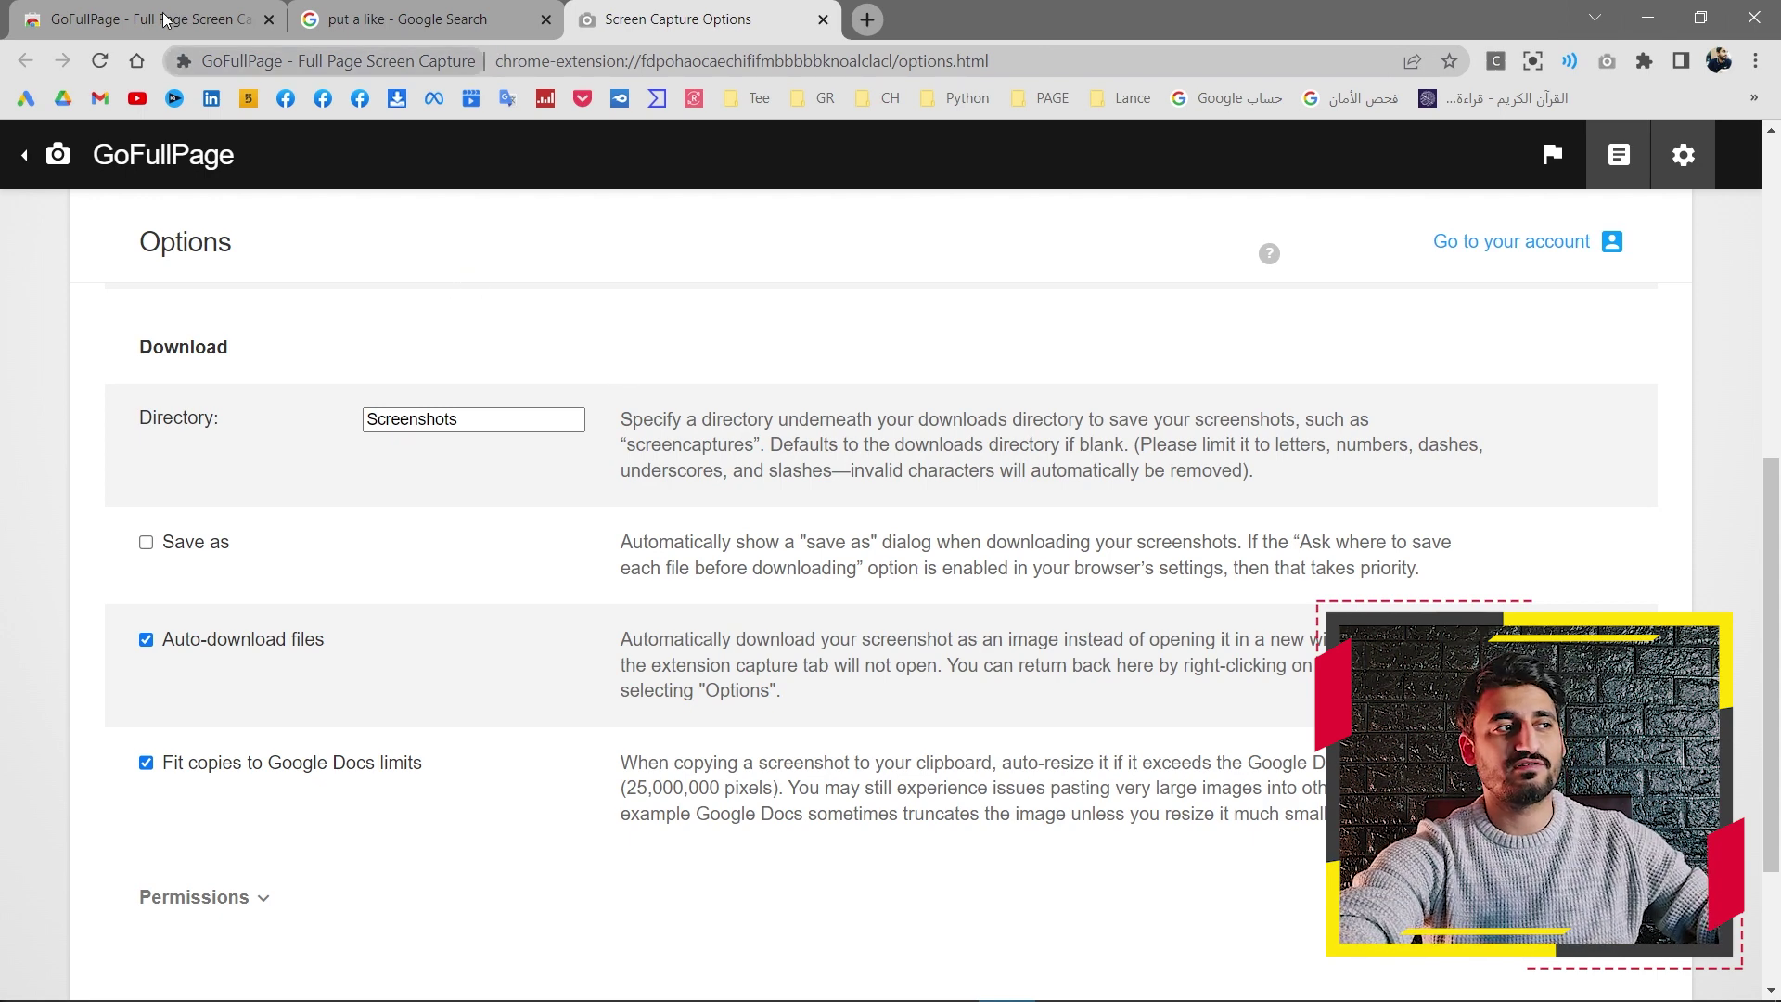